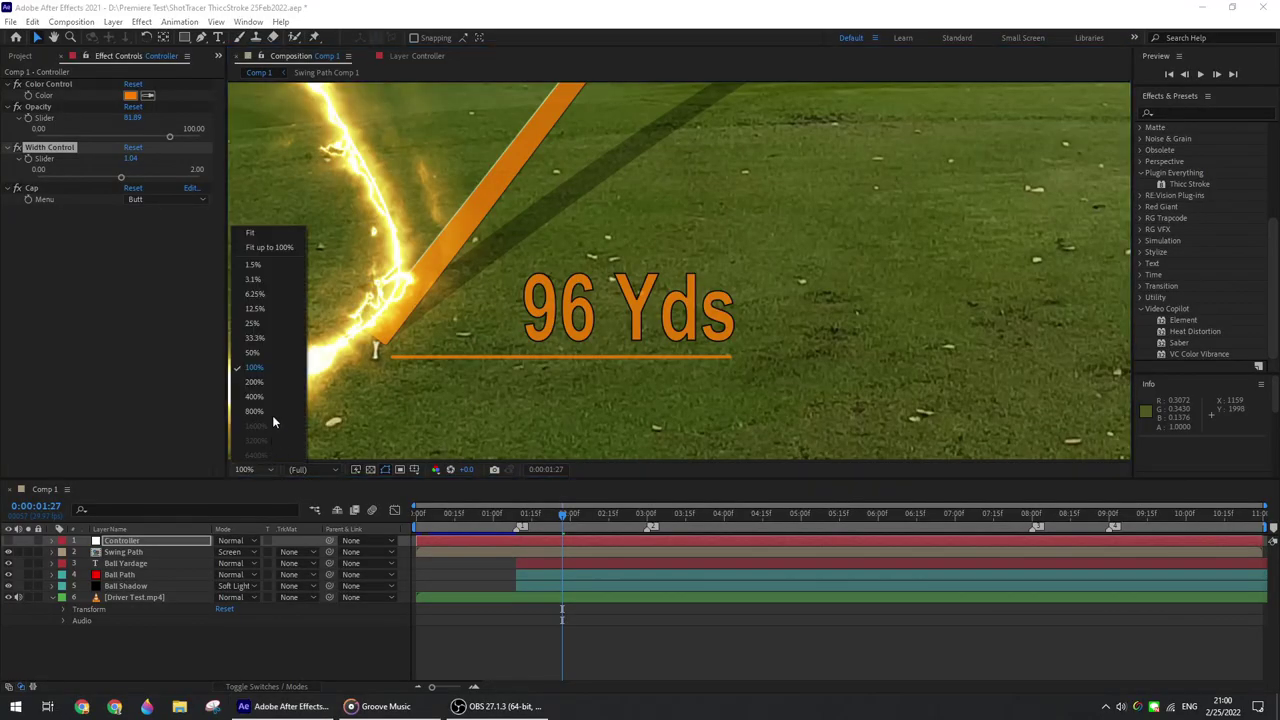
# Step: Fit the whole golf composition in the viewer and keep the preview resolution at Quarter
pyautogui.click(262, 234)
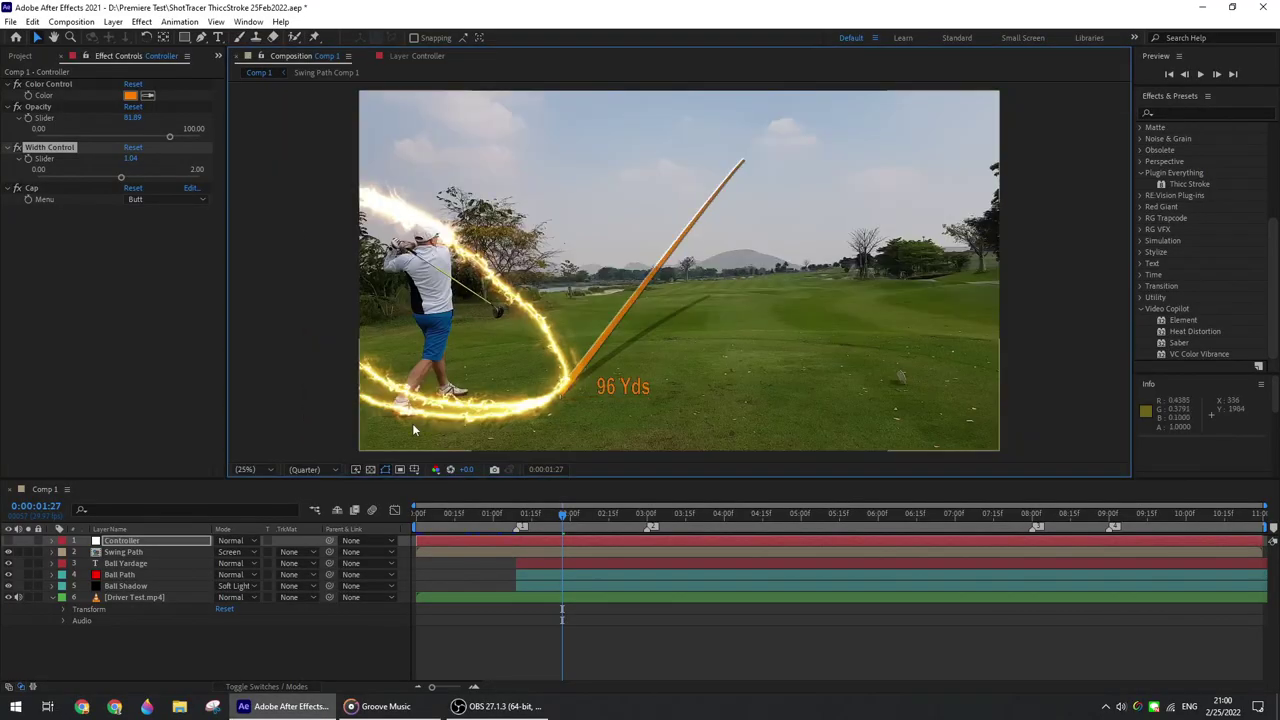
pyautogui.click(329, 468)
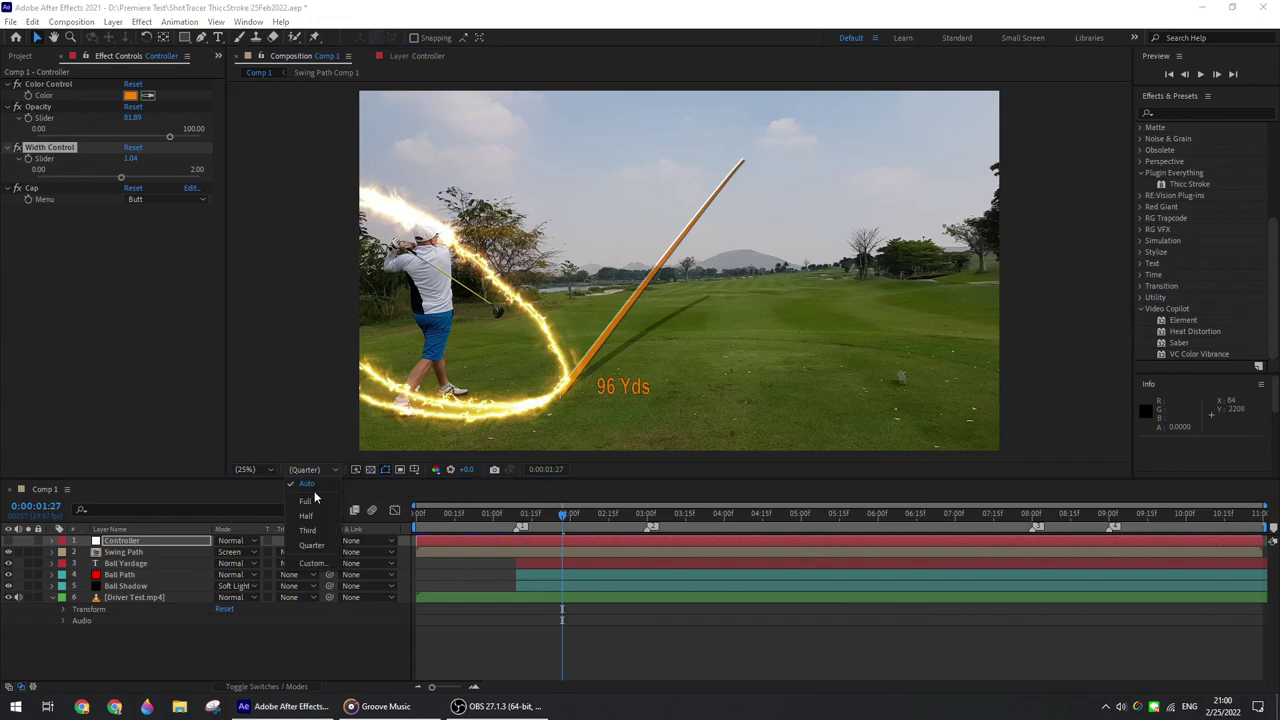
pyautogui.click(831, 364)
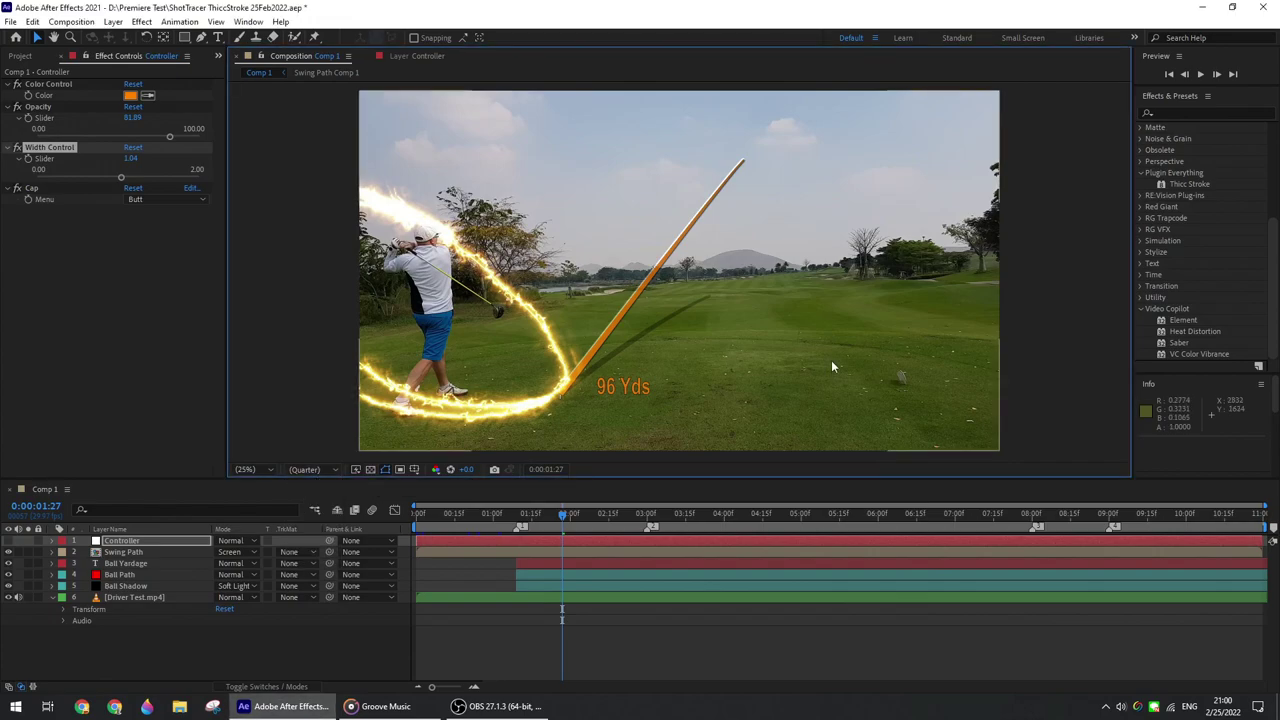
pyautogui.click(141, 576)
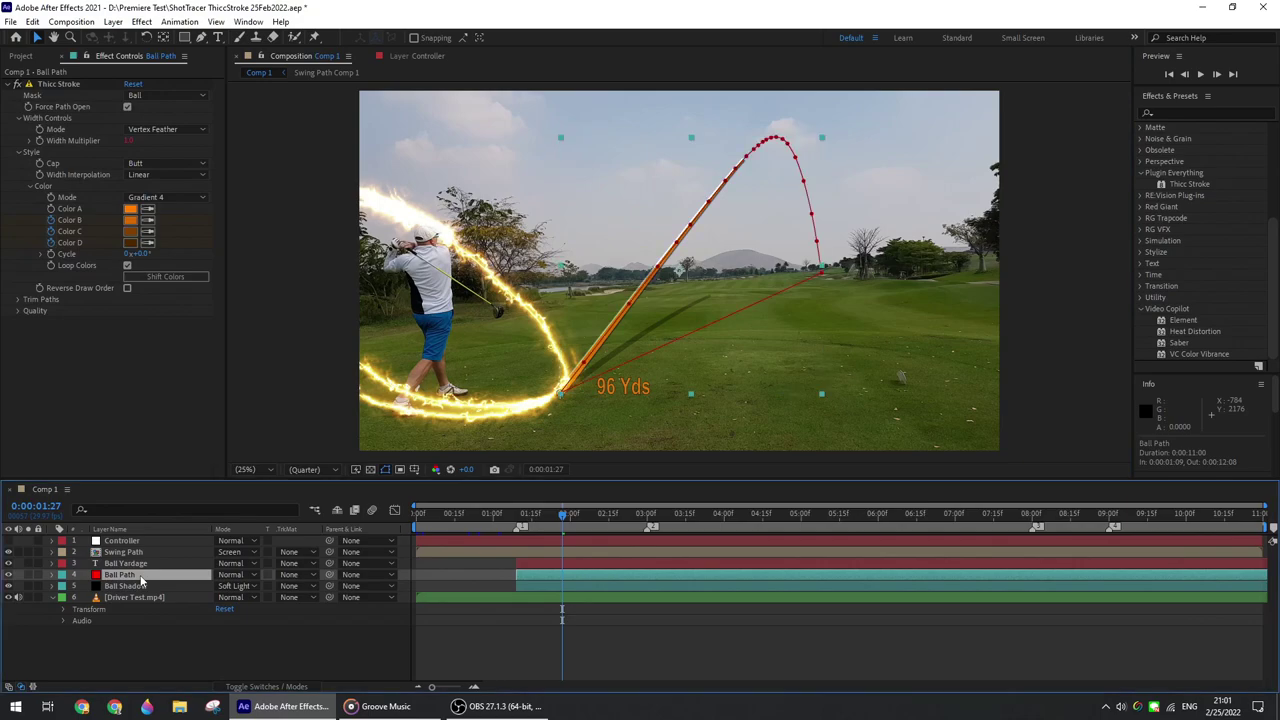
pyautogui.click(141, 587)
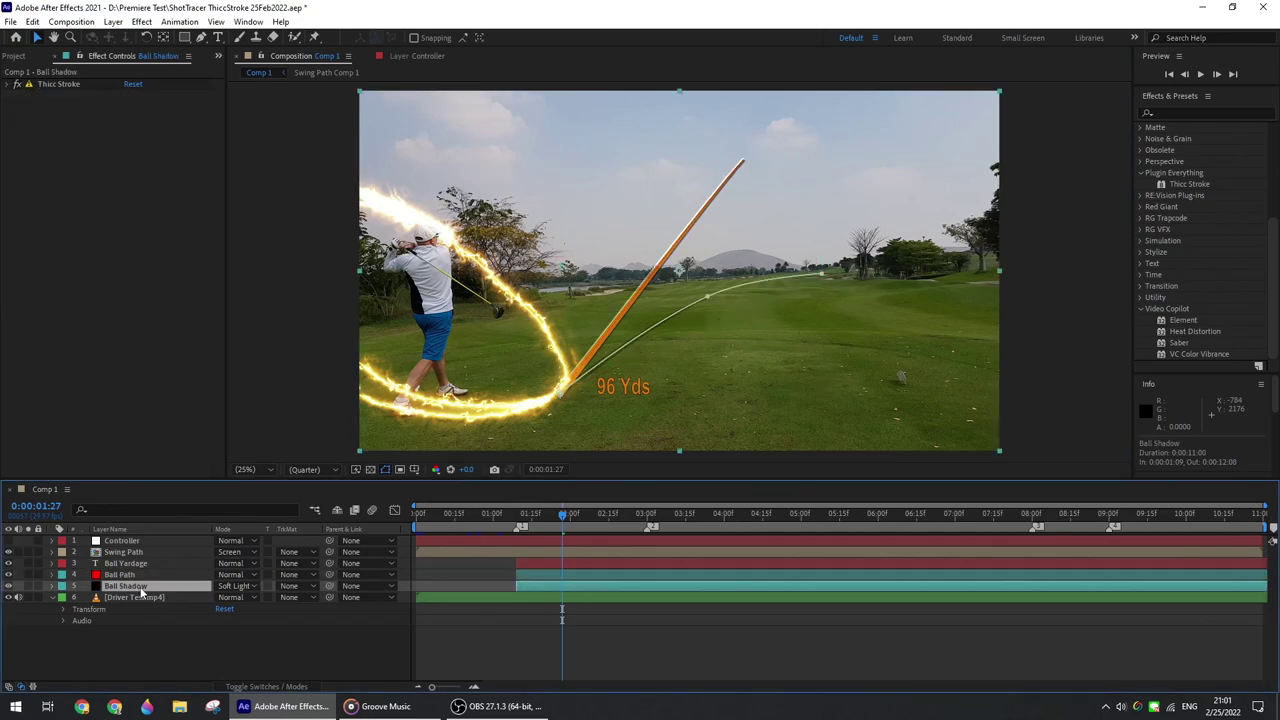
pyautogui.click(141, 565)
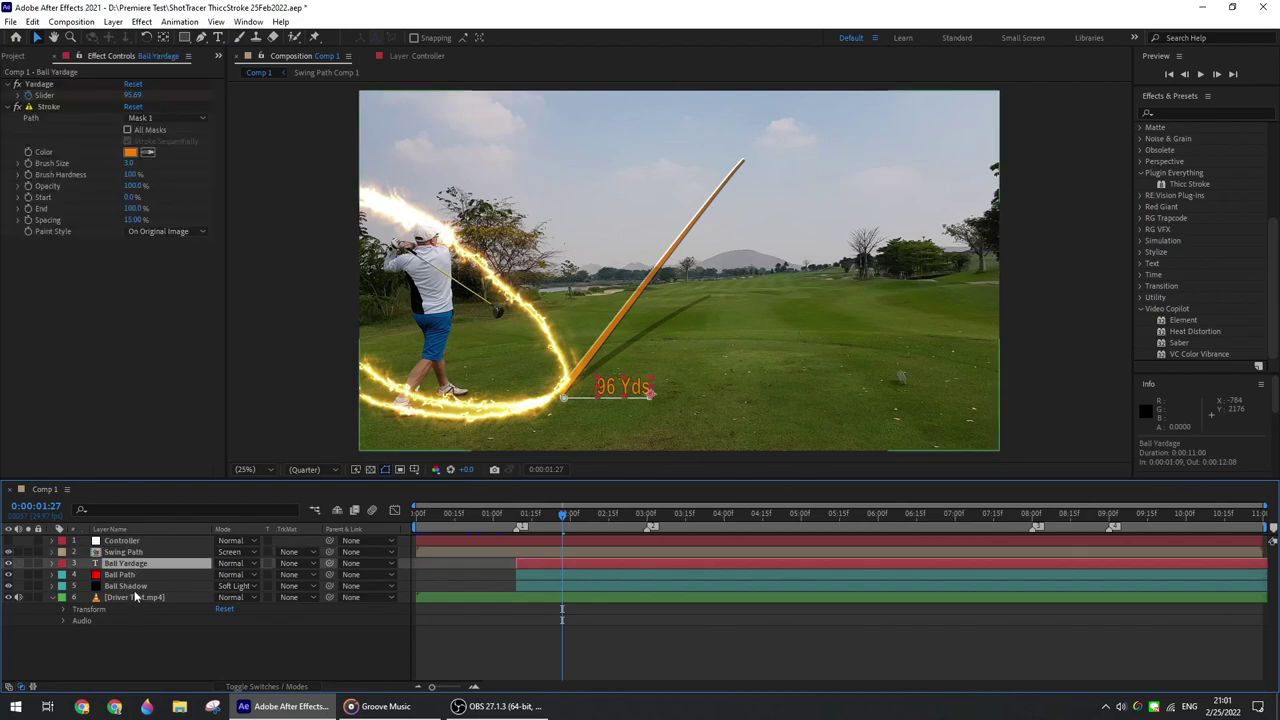
pyautogui.click(133, 597)
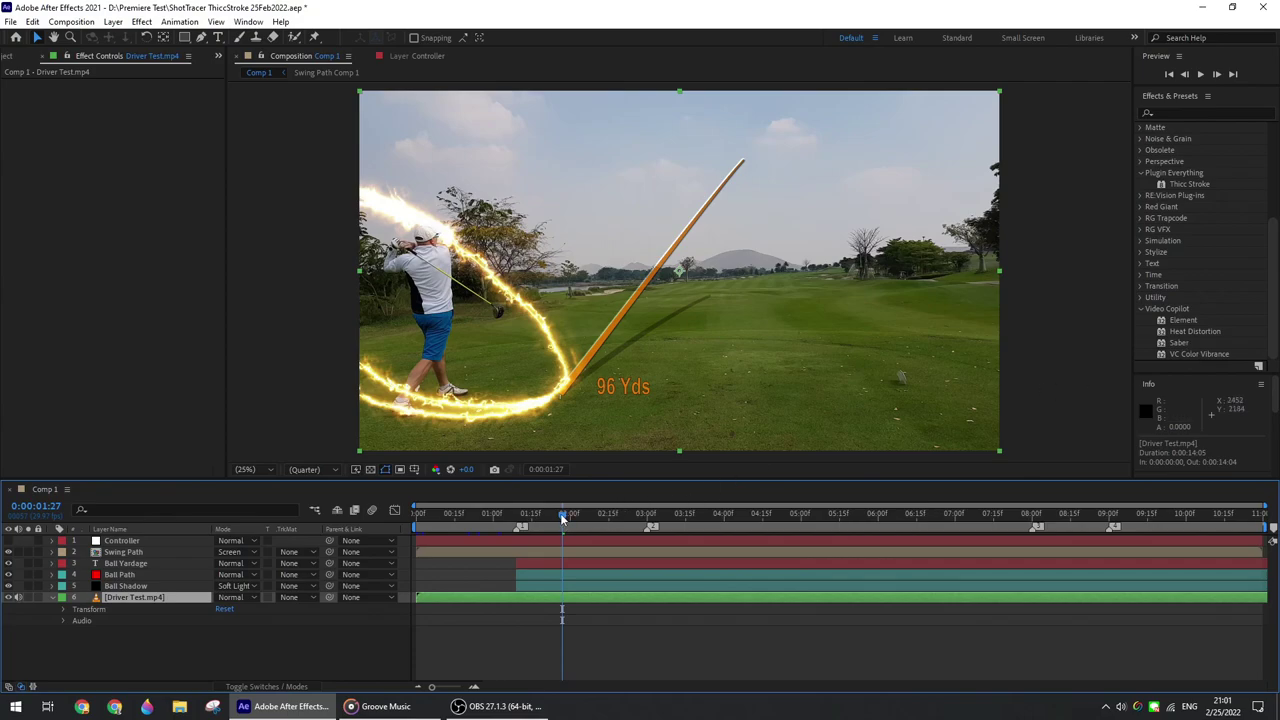
pyautogui.moveTo(562, 517); pyautogui.dragTo(516, 517)
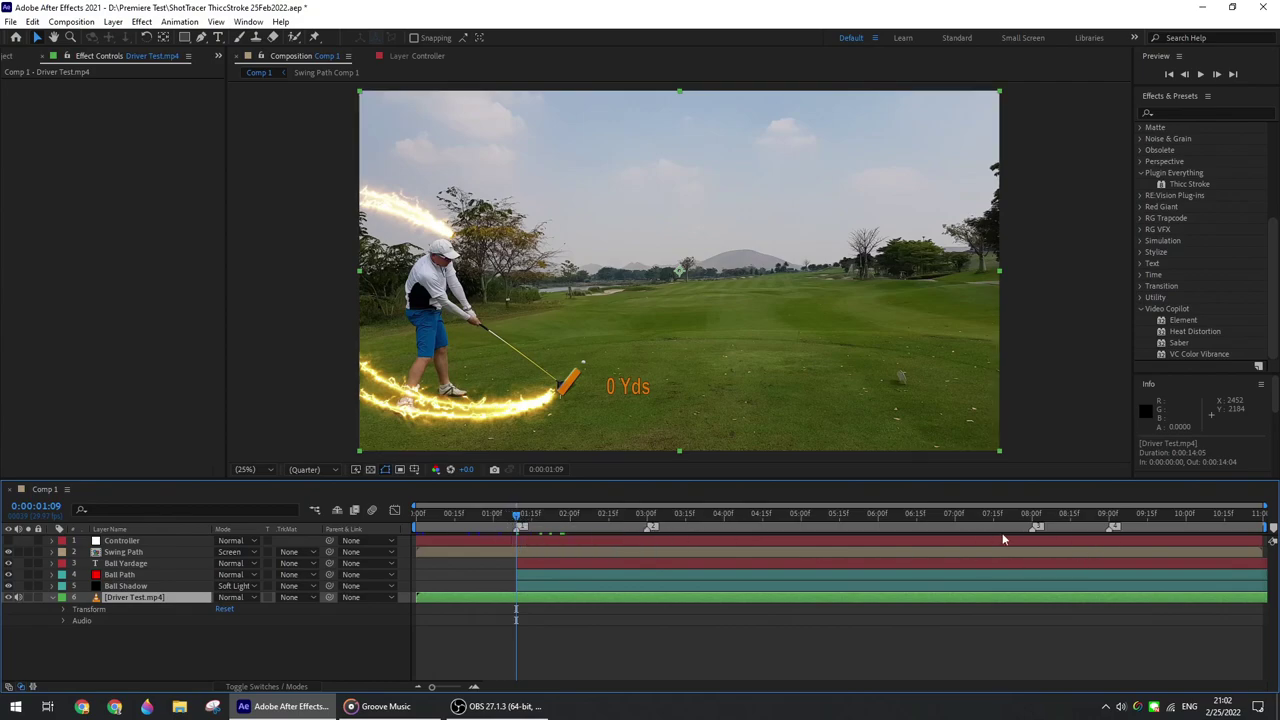
pyautogui.moveTo(517, 515); pyautogui.dragTo(1255, 520)
pyautogui.moveTo(580, 514); pyautogui.dragTo(626, 514)
# Step: On the 71 Yds backswing frame, try a green Controller trace colour, then cancel to keep orange
pyautogui.click(542, 514)
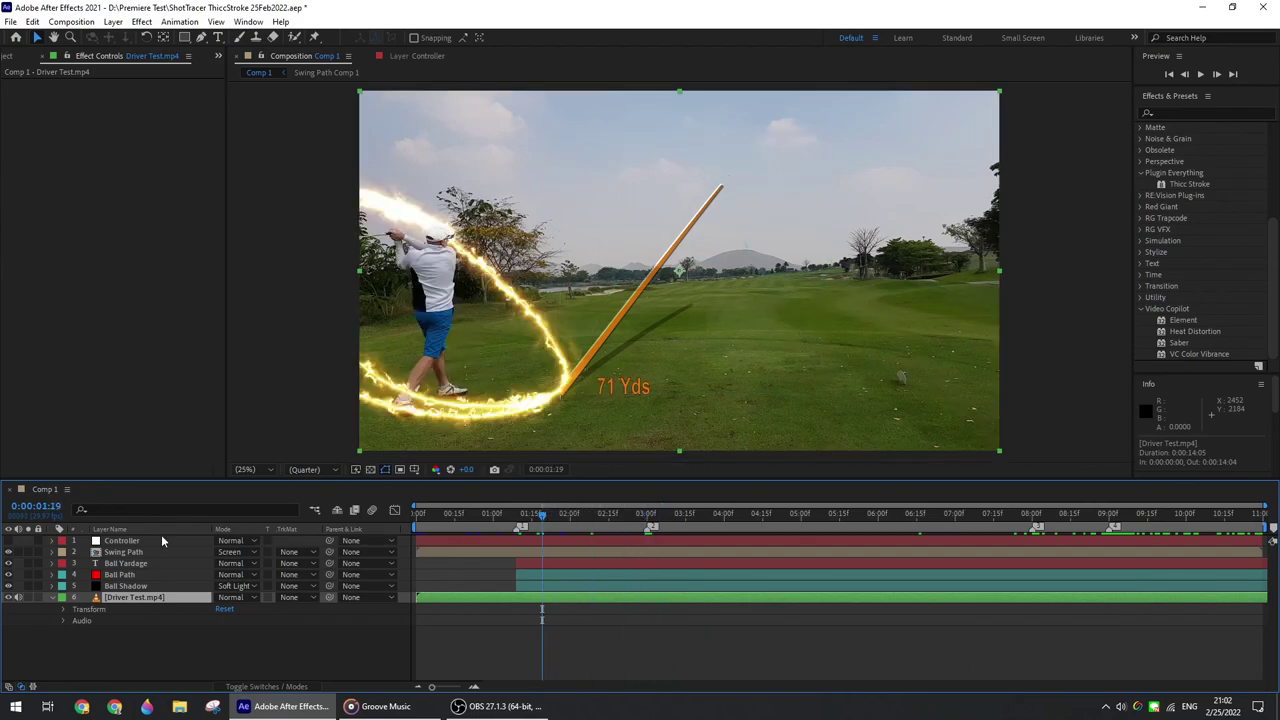
pyautogui.click(122, 541)
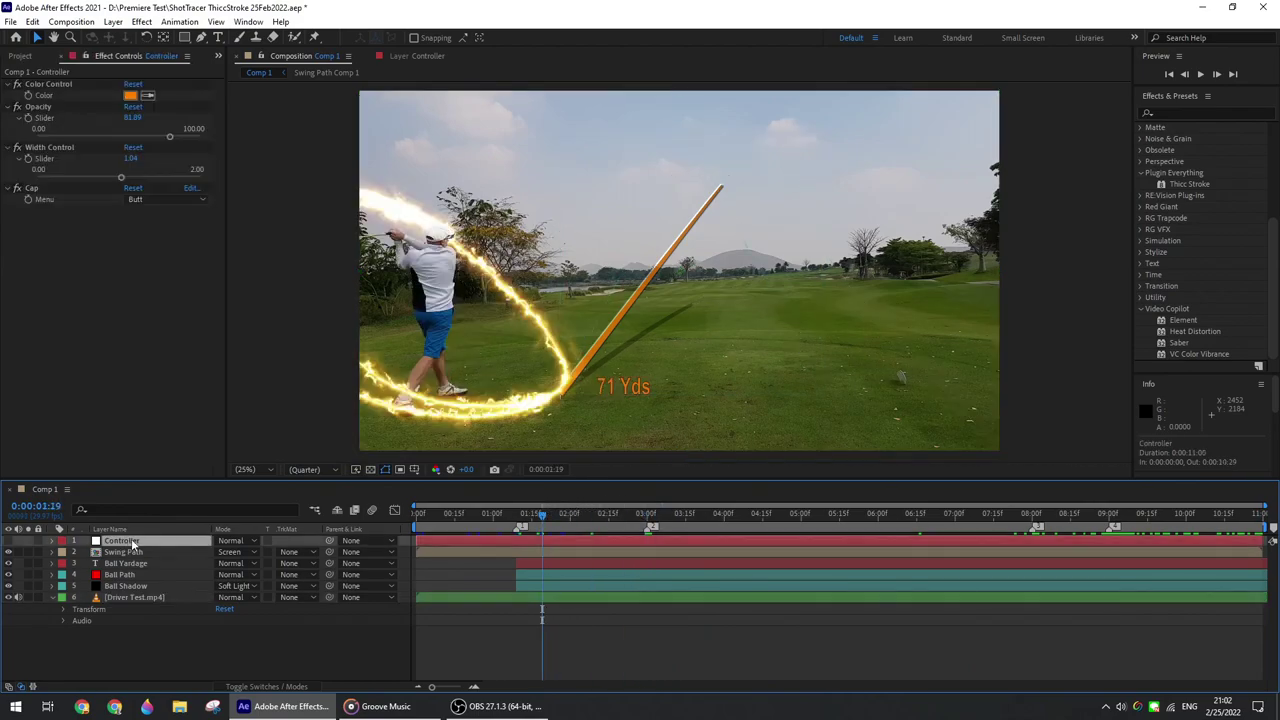
pyautogui.click(131, 97)
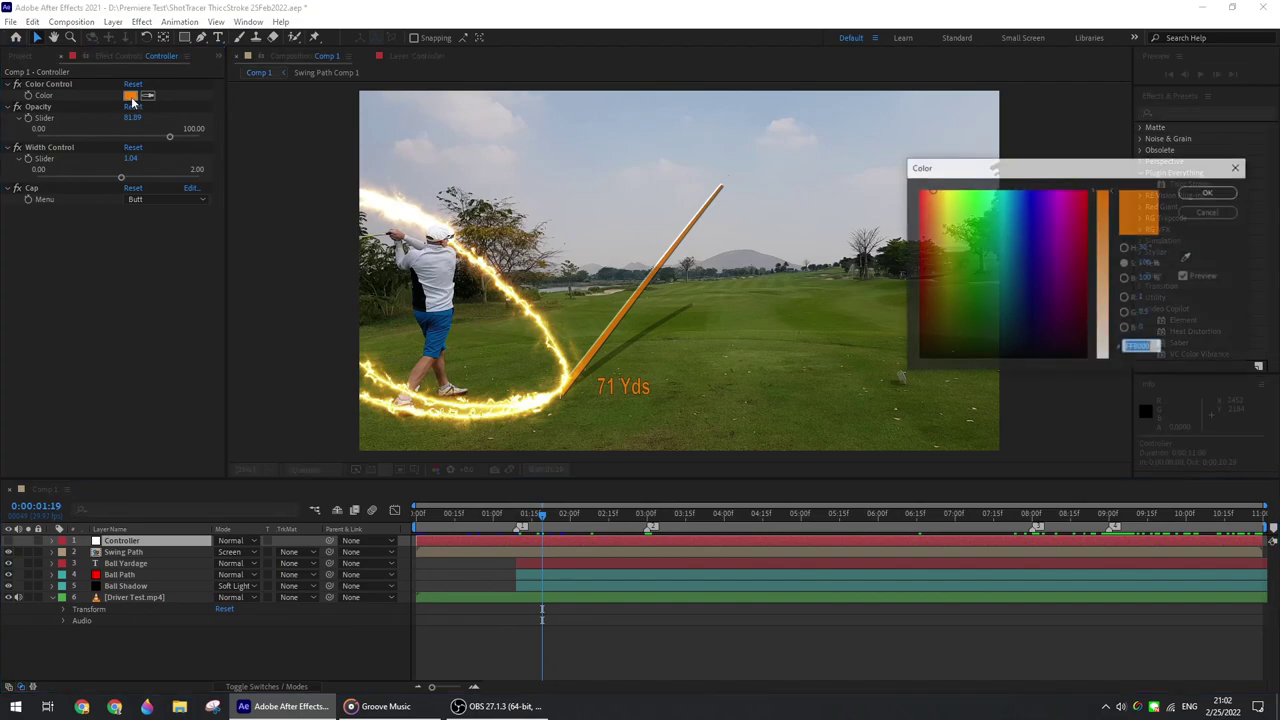
pyautogui.click(973, 231)
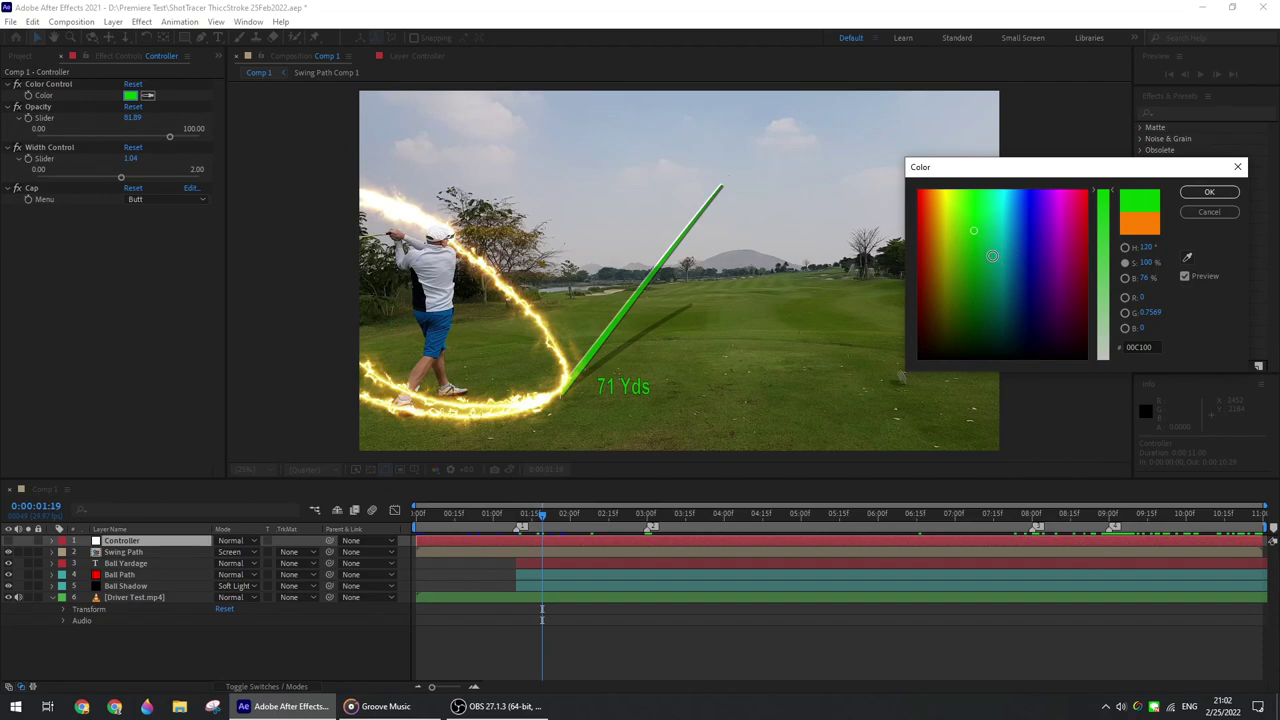
pyautogui.click(1209, 211)
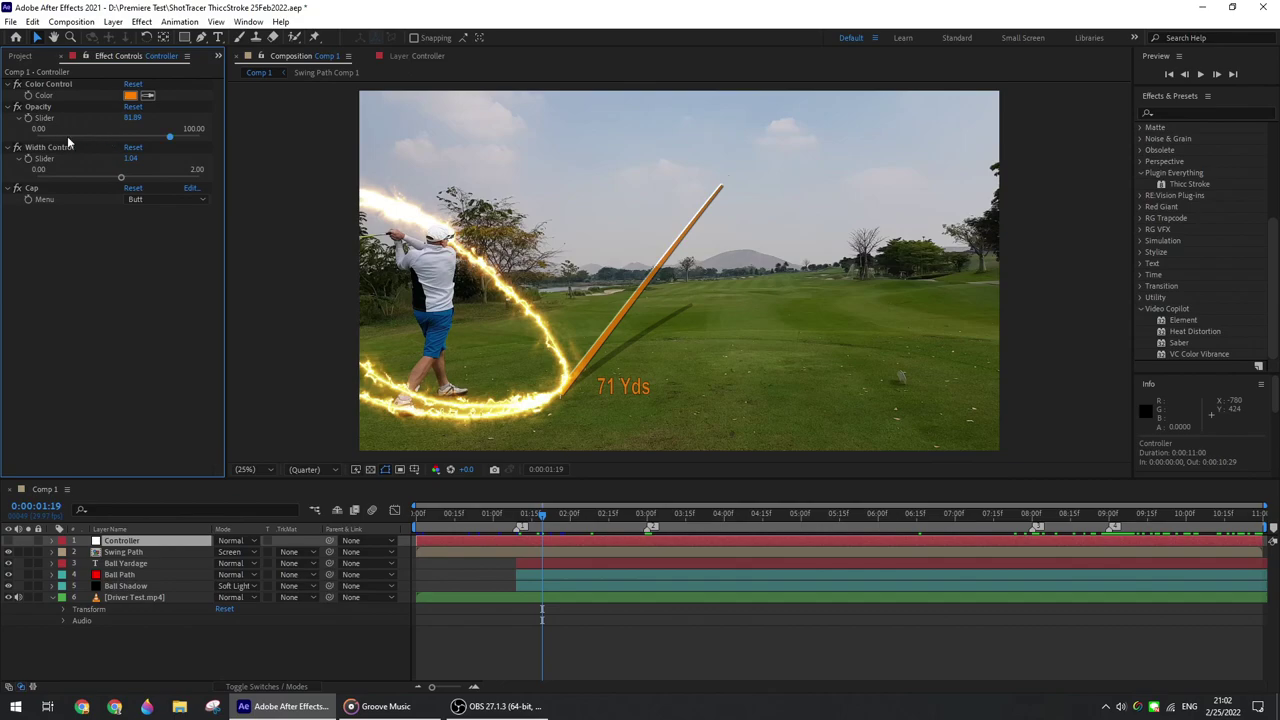
# Step: Lower the Controller's opacity to 60.49 and set its width to 1.13
pyautogui.moveTo(166, 143)
pyautogui.mouseDown()
pyautogui.moveTo(109, 138)
pyautogui.moveTo(171, 134)
pyautogui.moveTo(122, 134)
pyautogui.moveTo(157, 178)
pyautogui.moveTo(193, 183)
pyautogui.moveTo(73, 175)
pyautogui.moveTo(129, 177)
pyautogui.mouseUp()
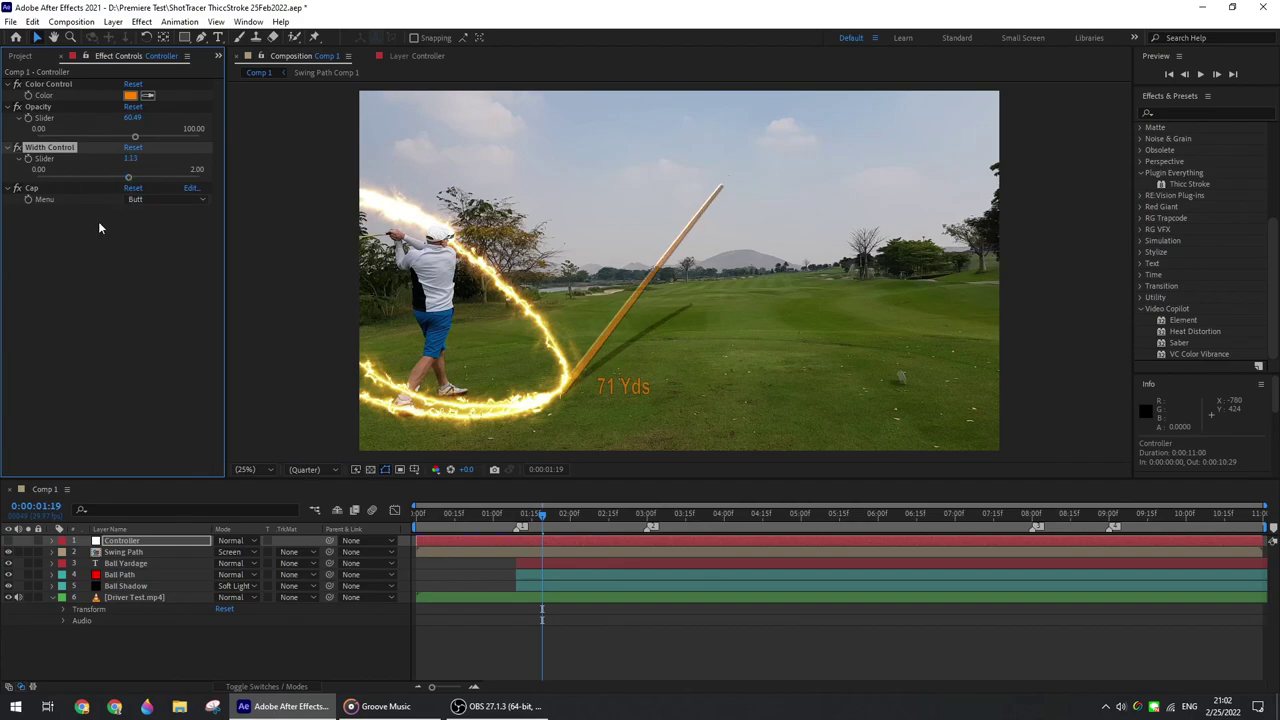
pyautogui.scroll(2, 563, 404)
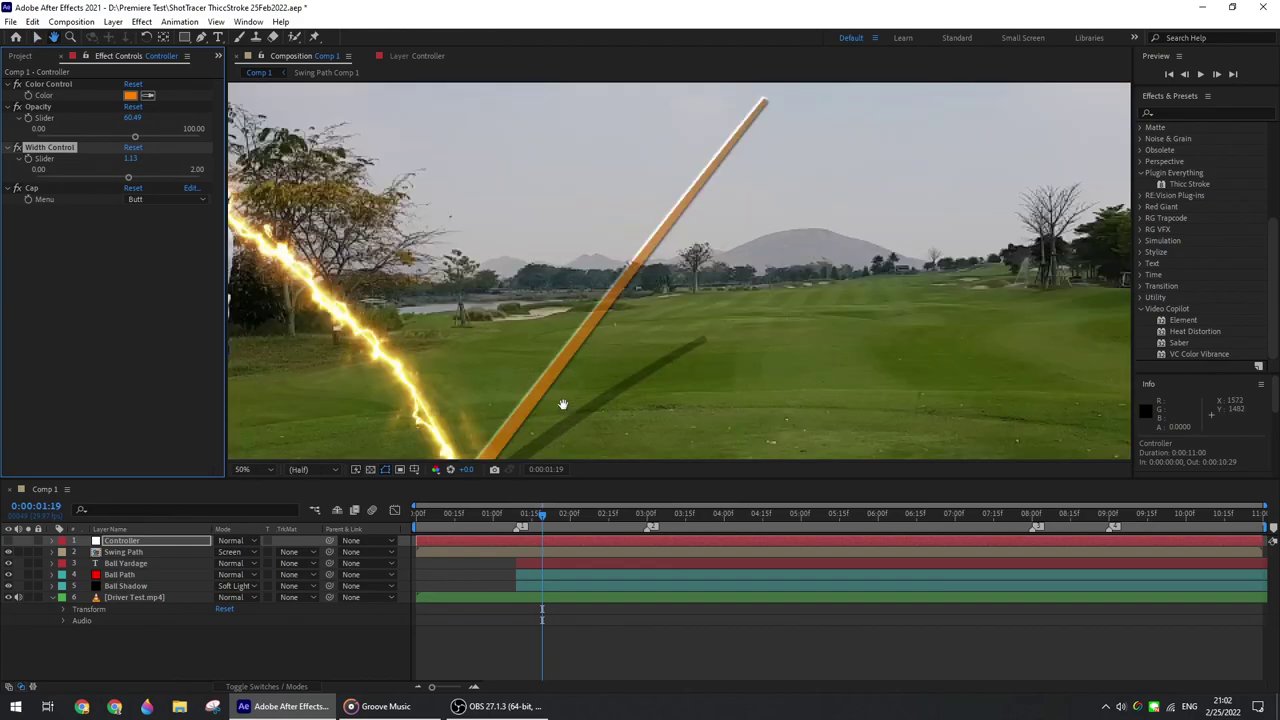
pyautogui.moveTo(563, 404); pyautogui.dragTo(643, 228)
pyautogui.press('v')
# Step: Try a Round cap on the trace, then set it back to Butt
pyautogui.click(180, 199)
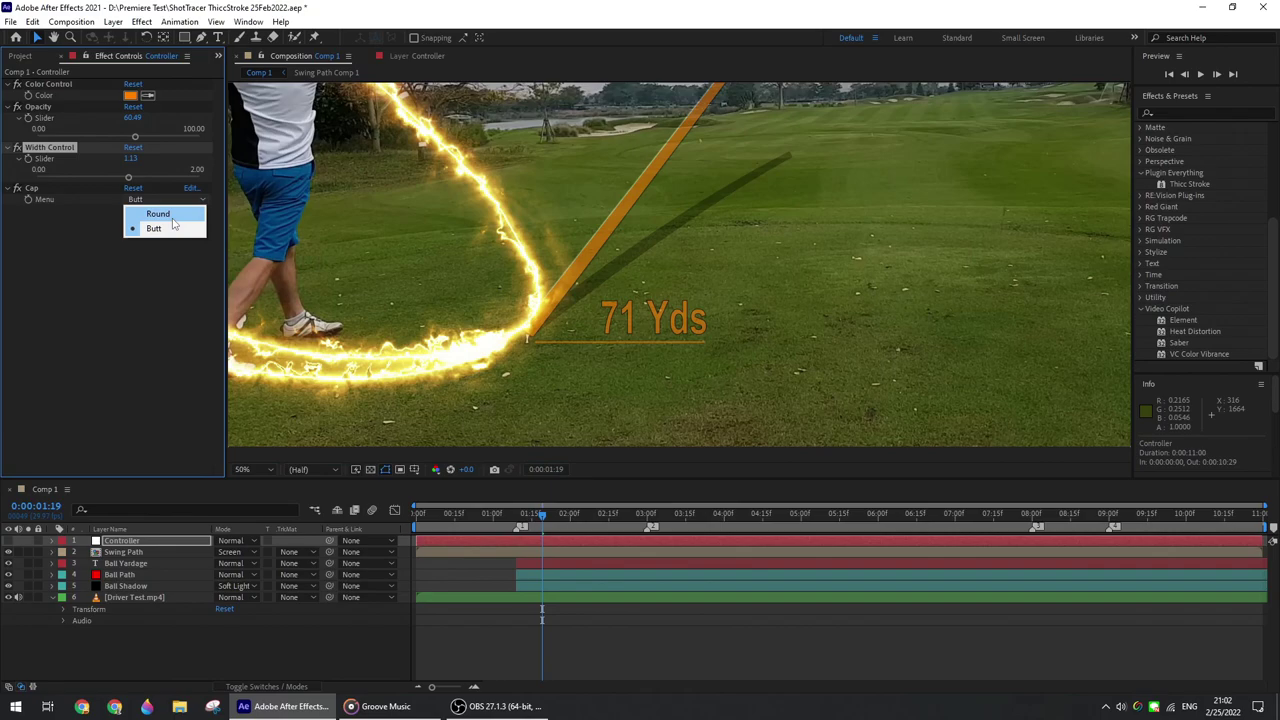
pyautogui.click(172, 218)
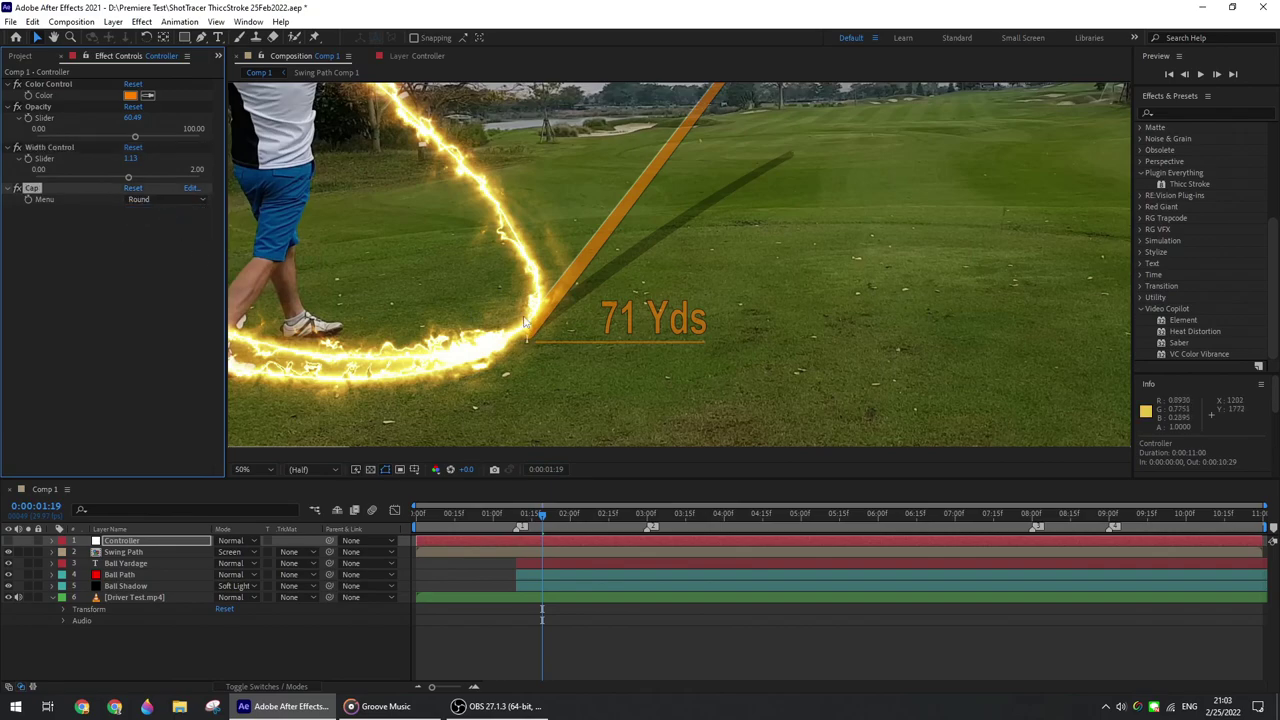
pyautogui.click(169, 199)
pyautogui.click(169, 229)
pyautogui.click(242, 469)
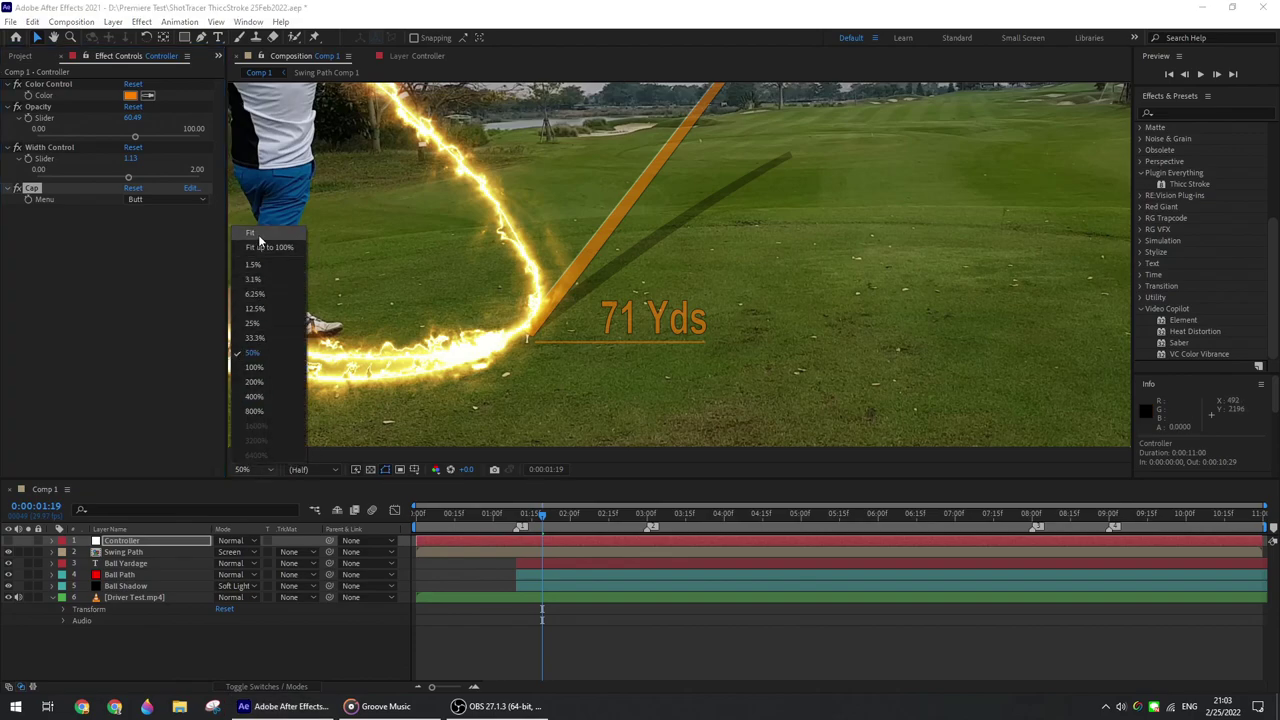
# Step: At 25%, hide the swing path, yardage counter and shadow, and reveal Ball Path's Ball mask
pyautogui.click(253, 323)
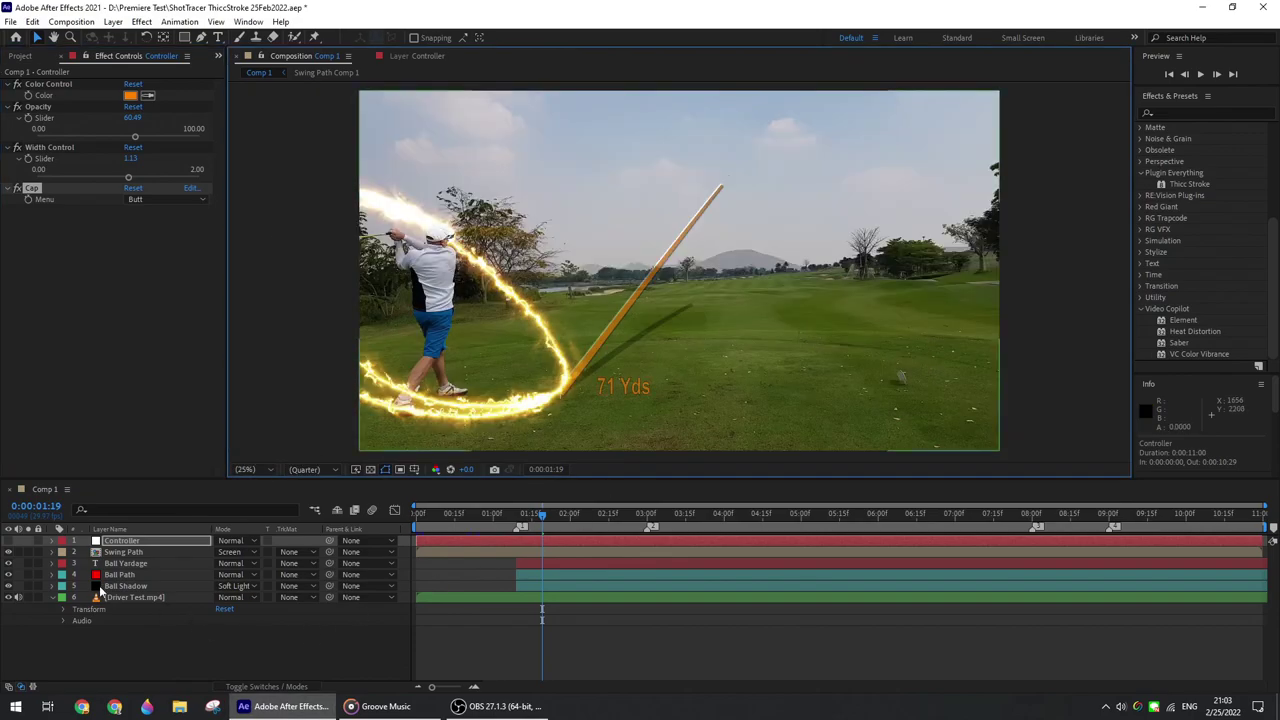
pyautogui.click(8, 553)
pyautogui.click(8, 563)
pyautogui.click(8, 586)
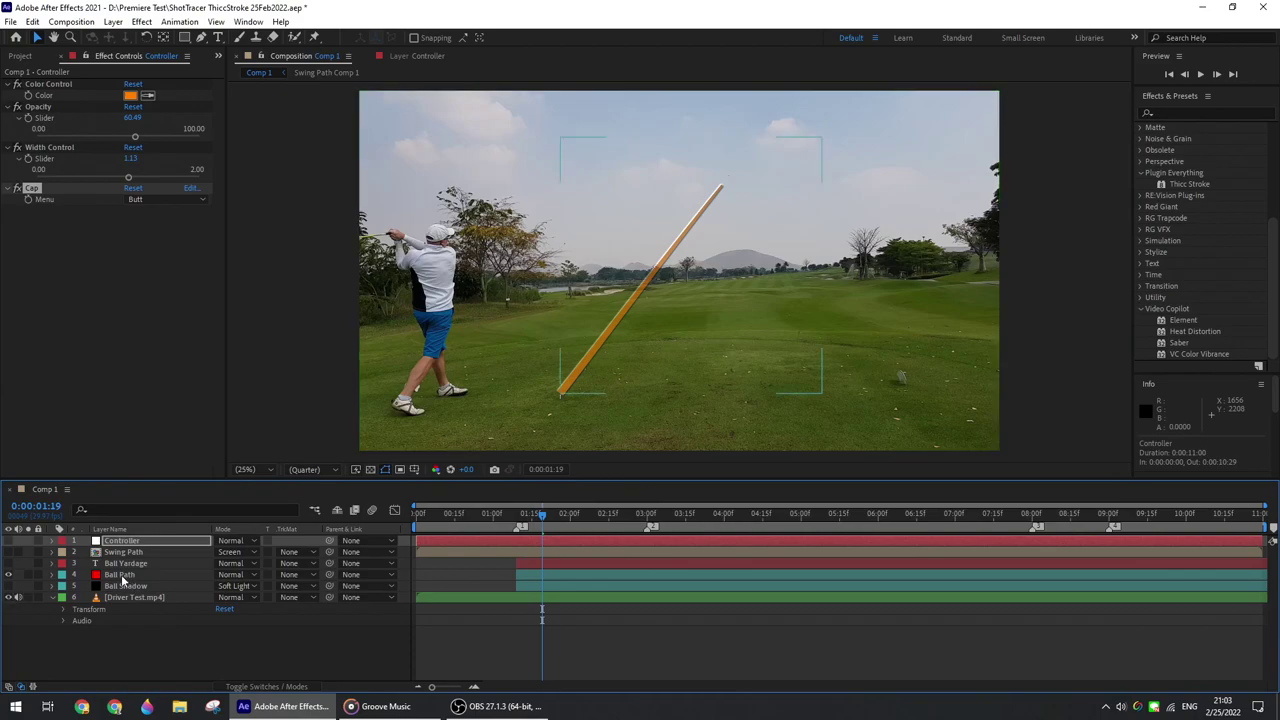
pyautogui.click(52, 575)
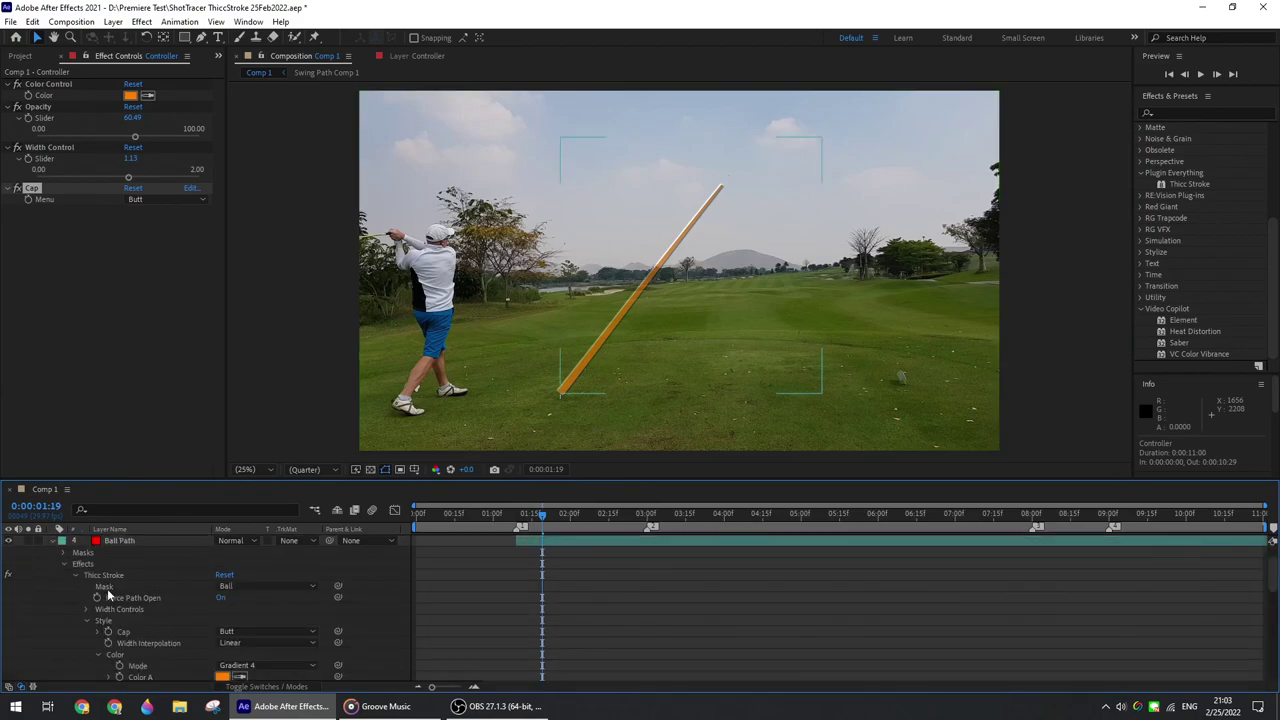
pyautogui.click(88, 553)
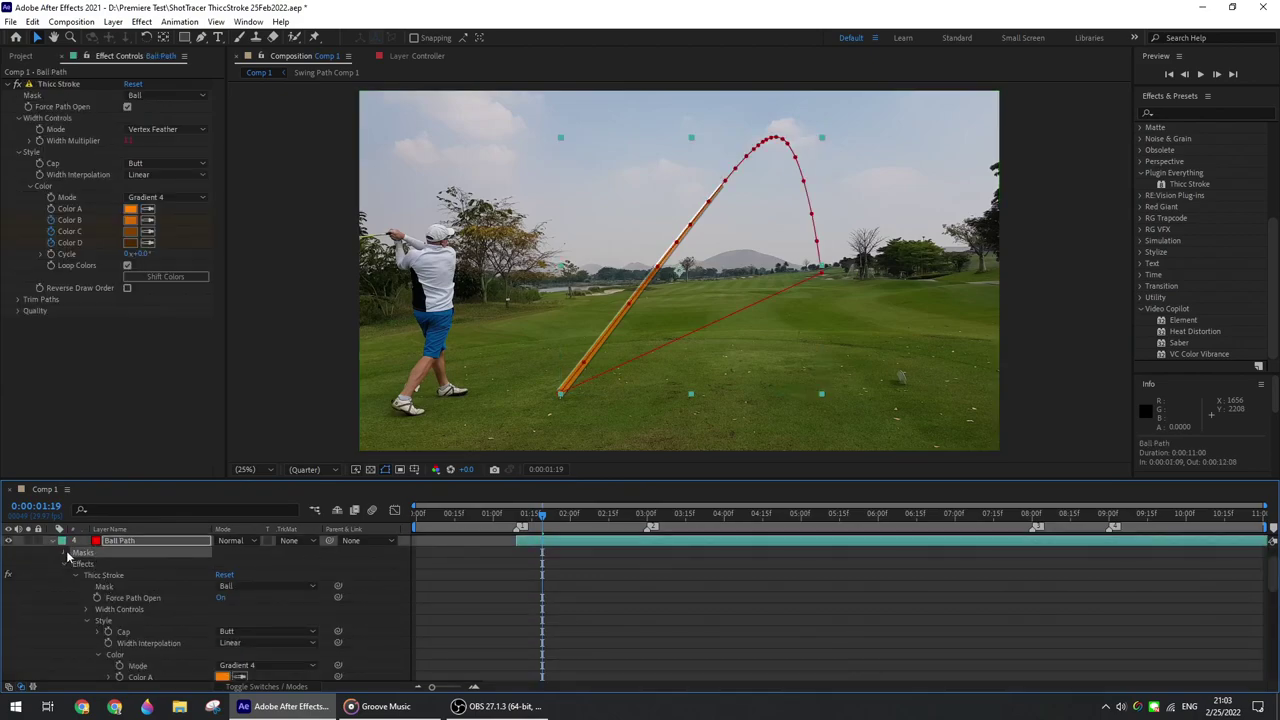
pyautogui.click(65, 553)
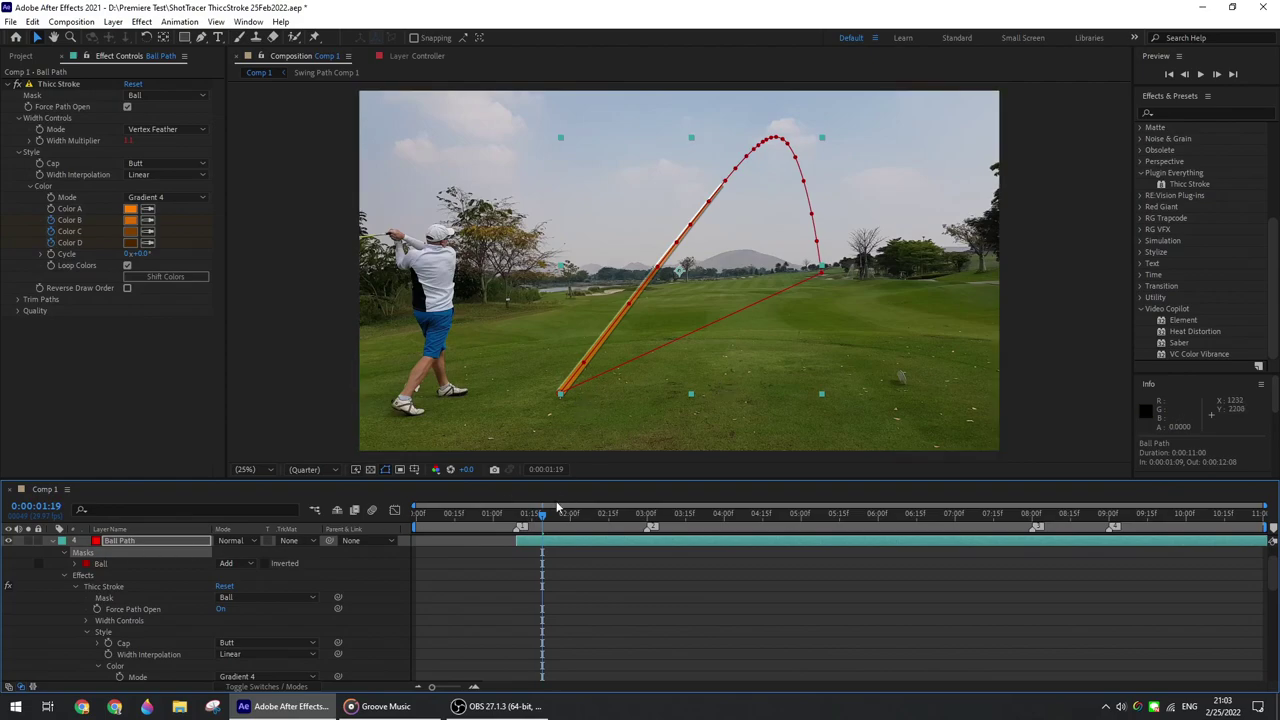
# Step: Zoom to 100% on the tee and step back to frame 0:00:01:10
pyautogui.moveTo(540, 515); pyautogui.dragTo(526, 518)
pyautogui.press('.')
pyautogui.press('.')
pyautogui.press('.')
pyautogui.press('.')
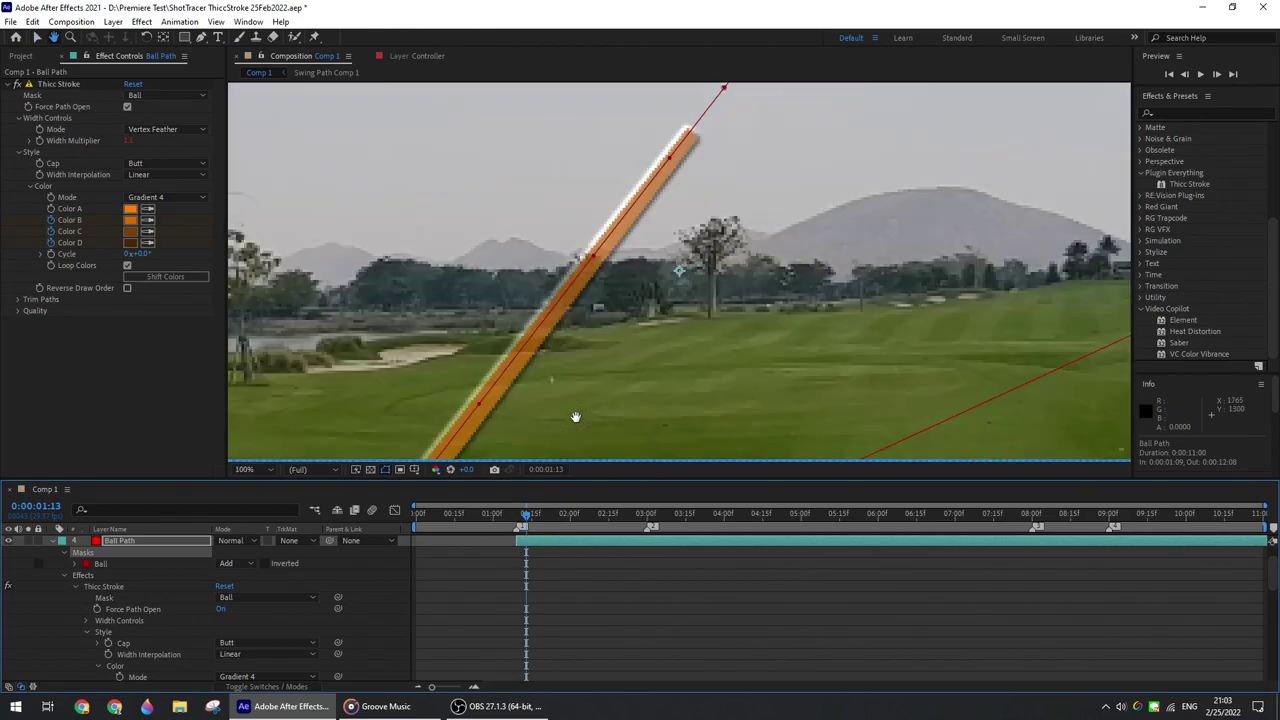
pyautogui.moveTo(575, 417); pyautogui.dragTo(599, 359)
pyautogui.press('v')
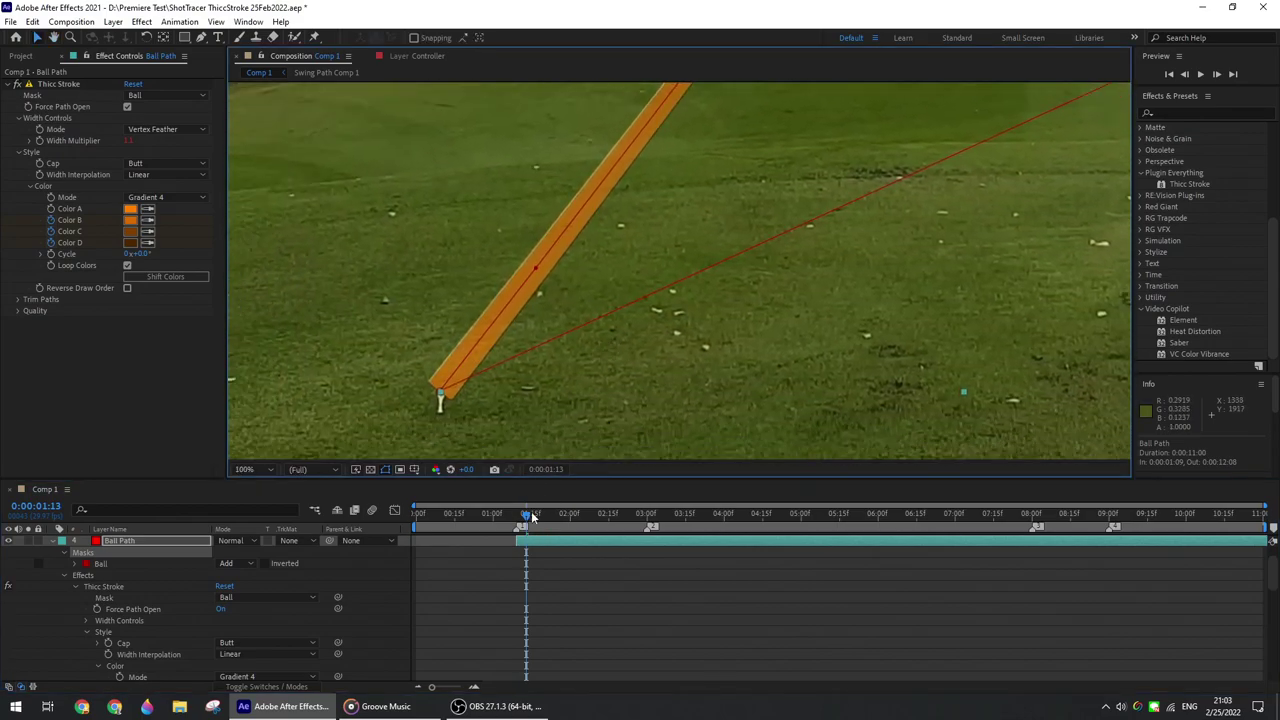
pyautogui.press('pageup')
pyautogui.press('pageup')
pyautogui.press('pageup')
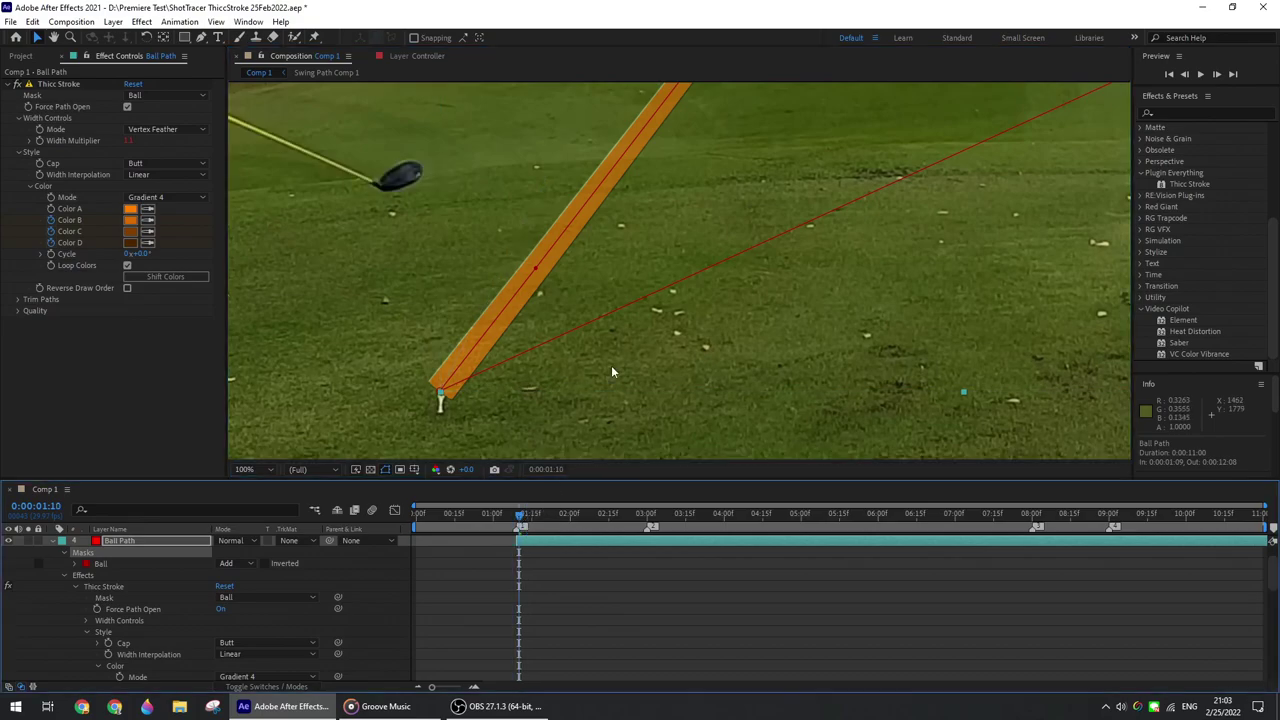
pyautogui.press('h')
pyautogui.scroll(-4, 610, 360)
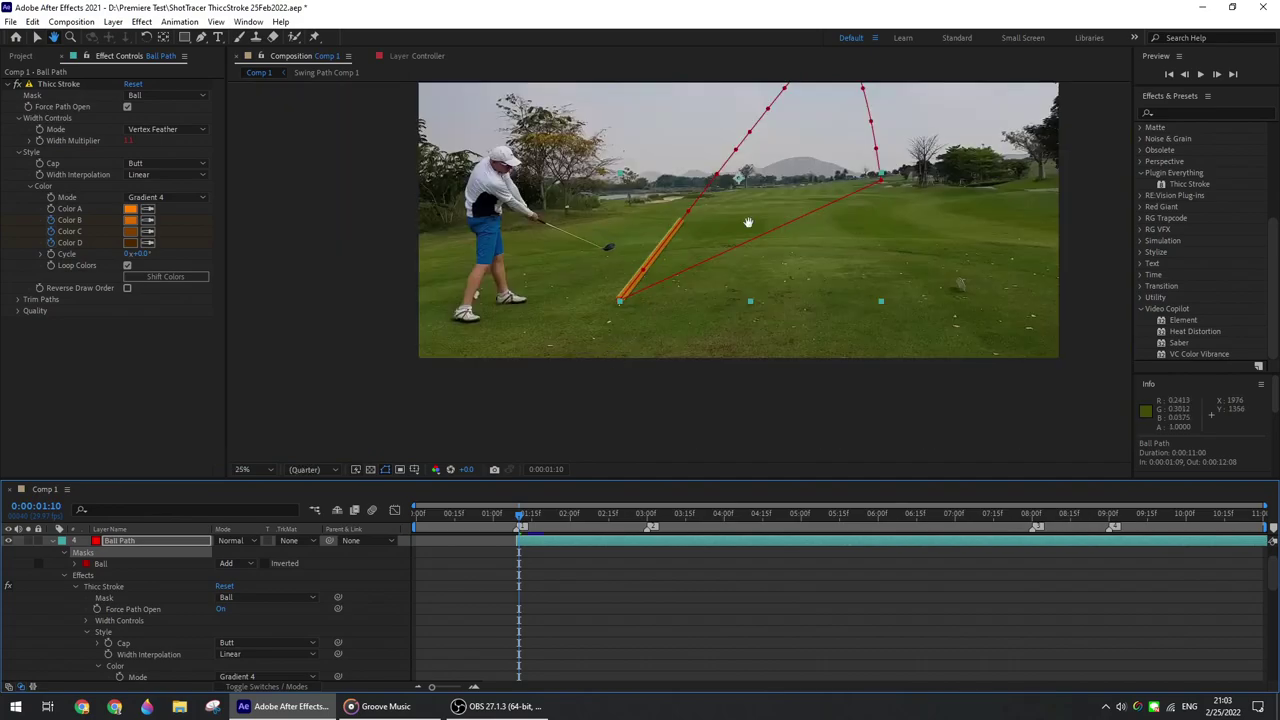
pyautogui.scroll(2, 554, 354)
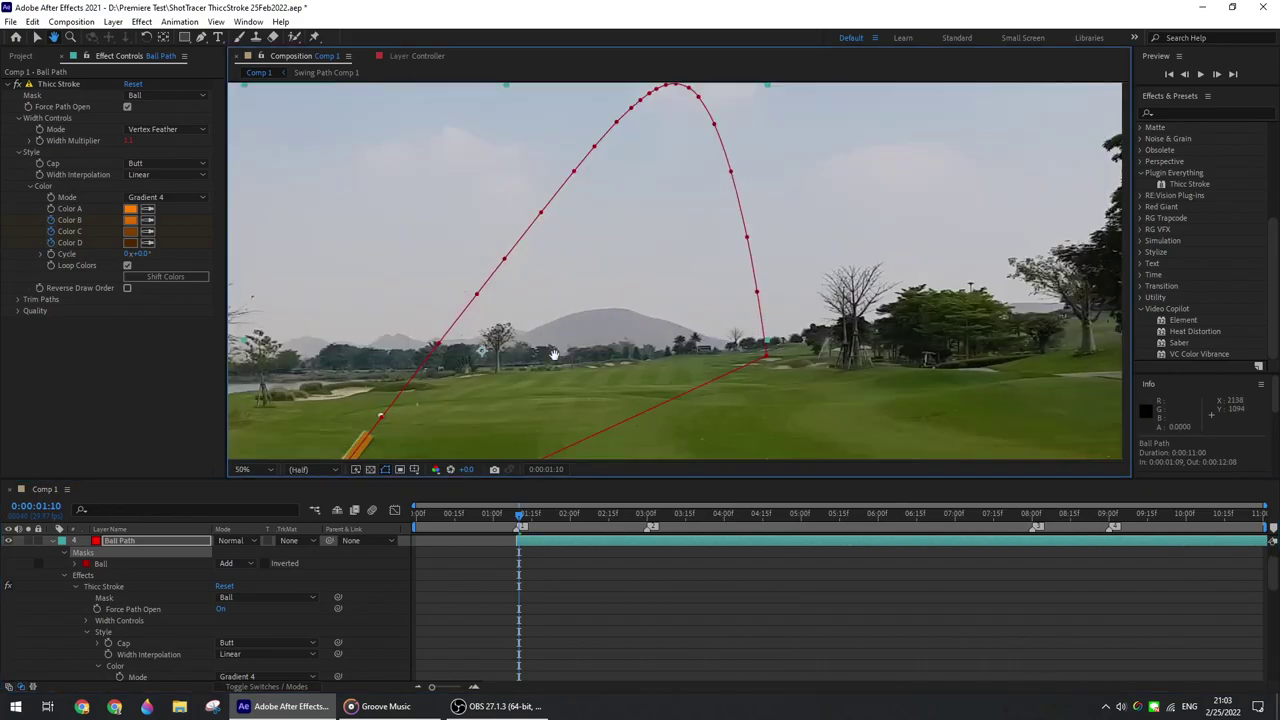
pyautogui.press('v')
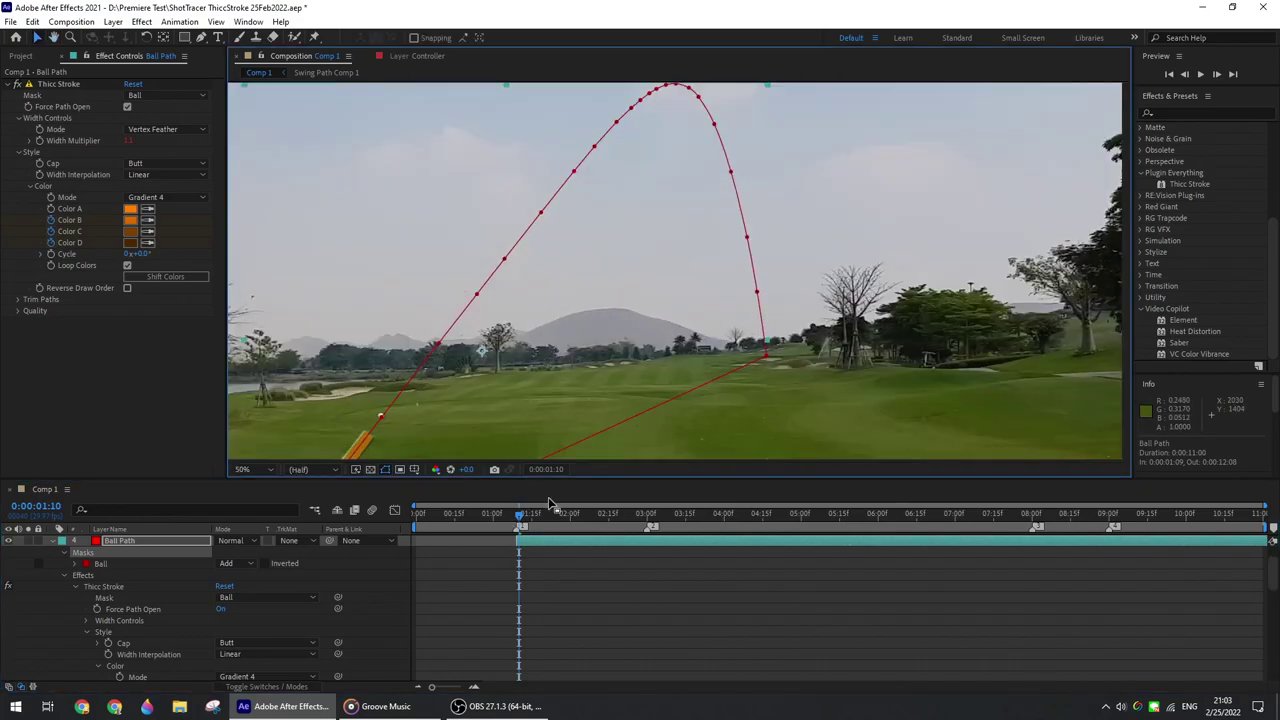
# Step: Step forward to frame 1:12 and frame the upper ball trace at 100%
pyautogui.click(521, 510)
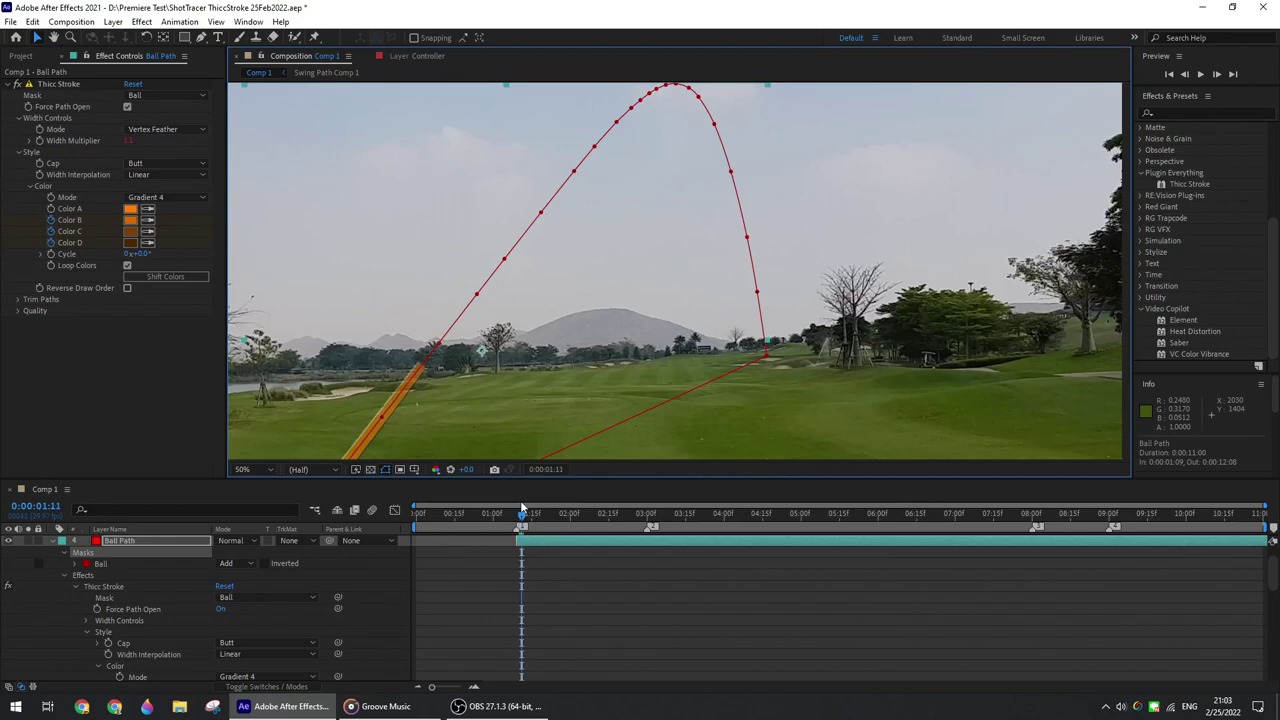
pyautogui.click(523, 510)
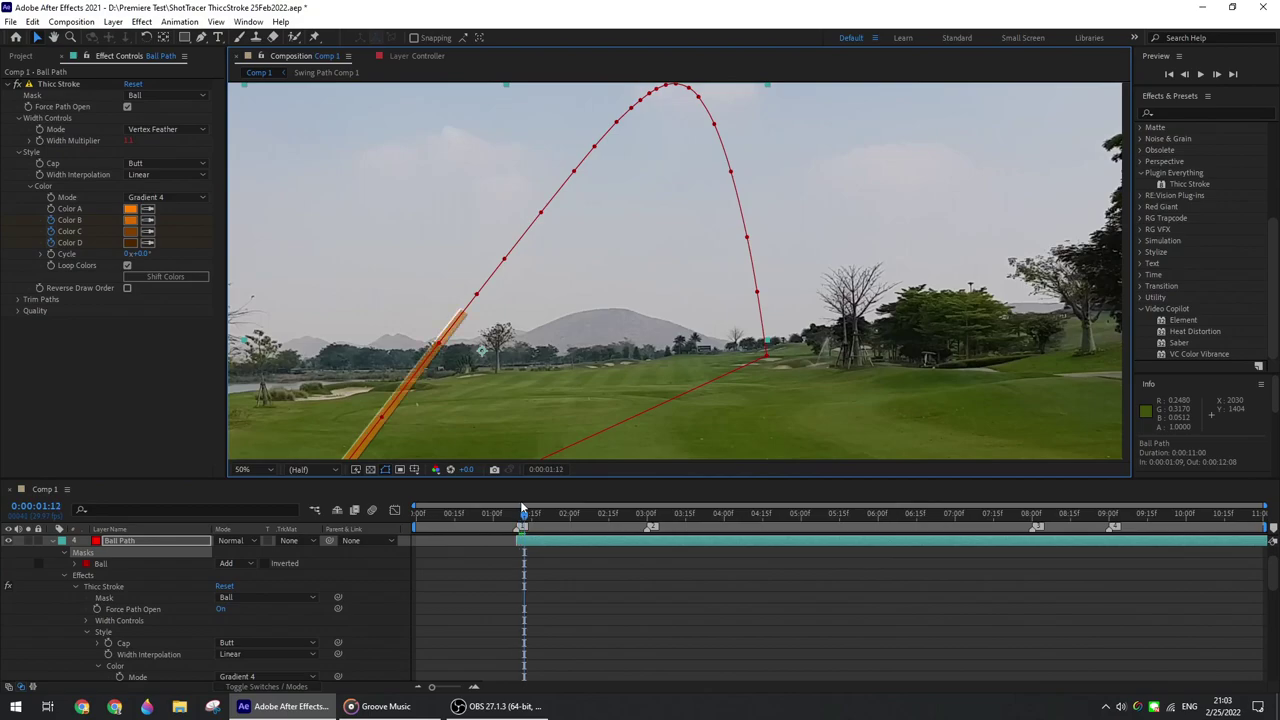
pyautogui.press('h')
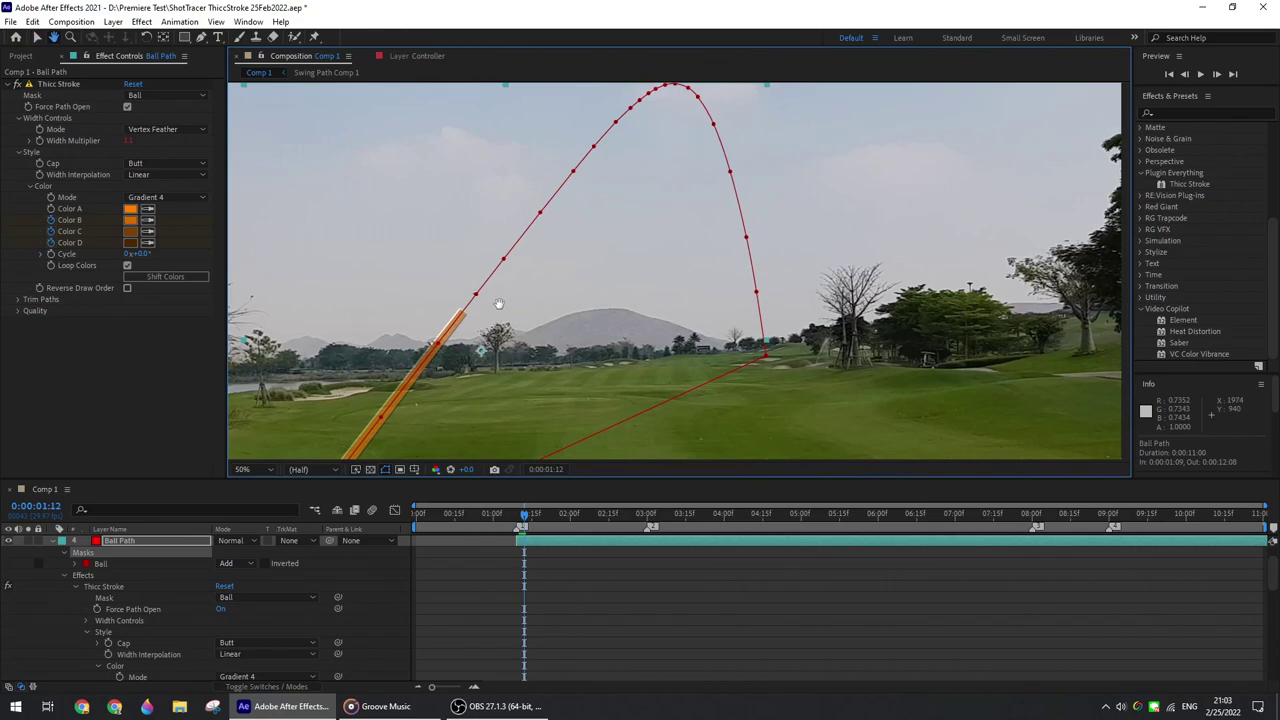
pyautogui.press('.')
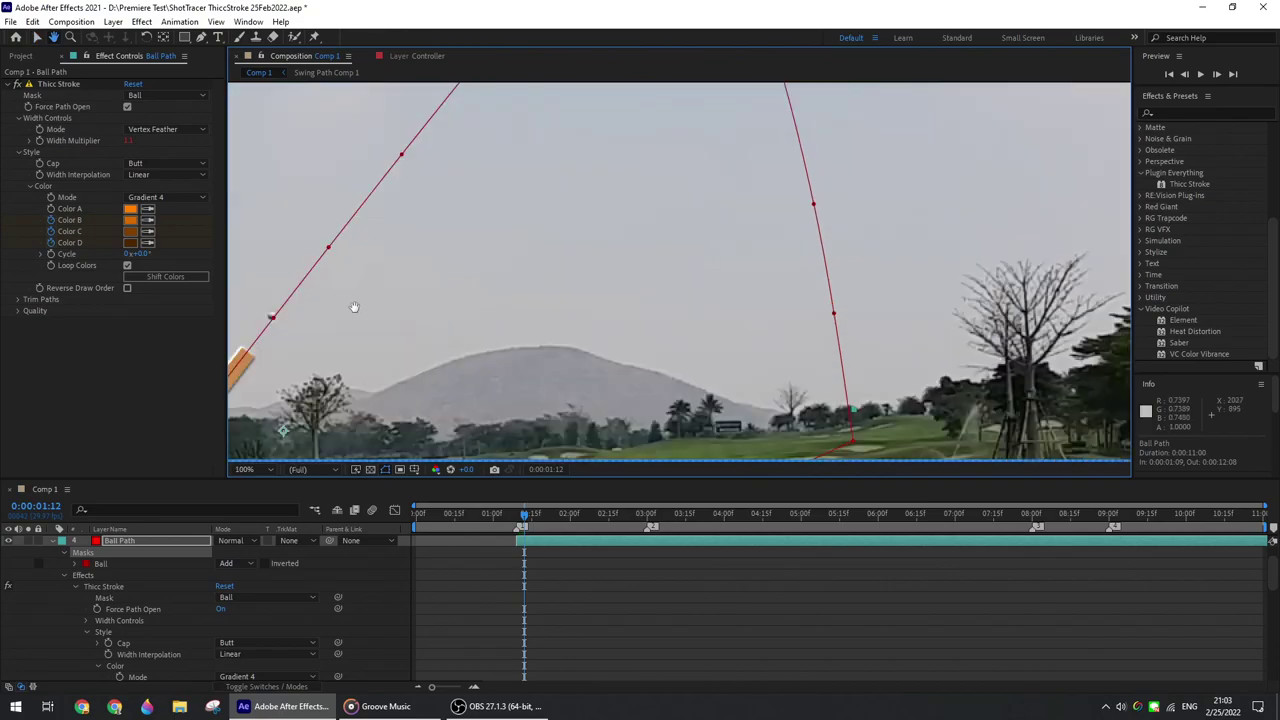
pyautogui.moveTo(351, 306); pyautogui.dragTo(415, 316)
pyautogui.press('v')
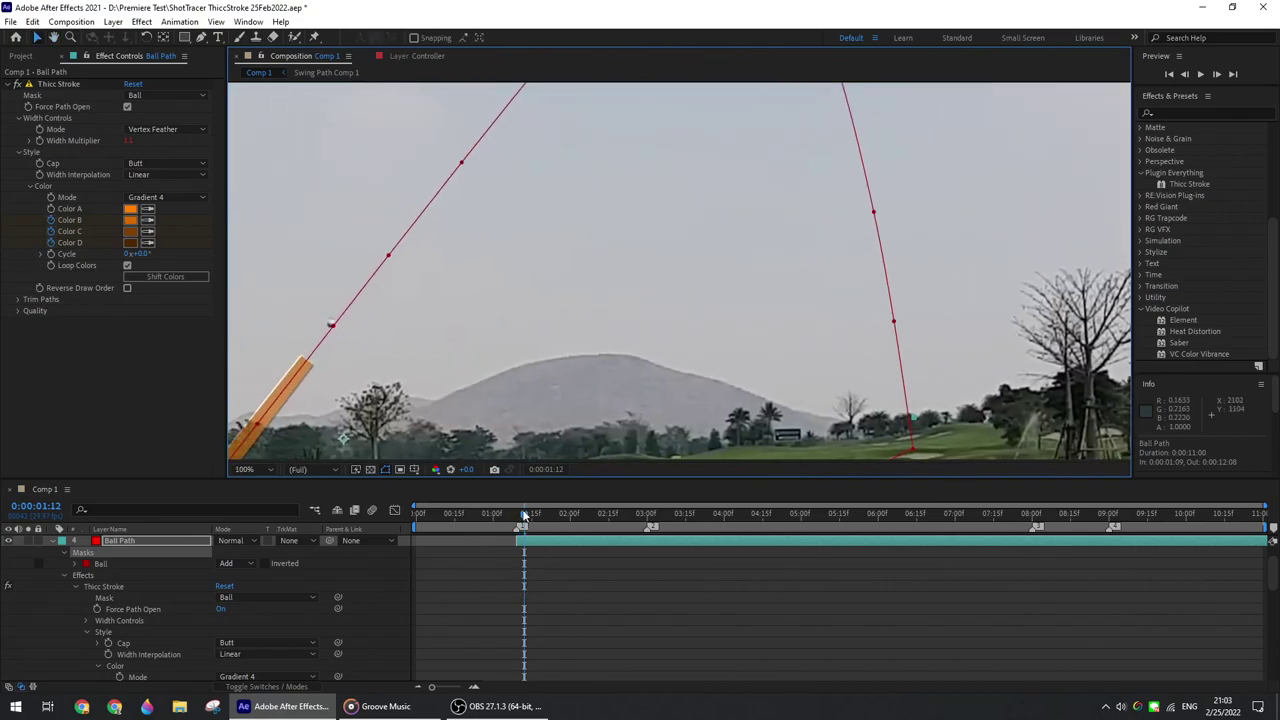
# Step: Scrub from 1:16 to 0:00:01:26 to watch the orange trace climb the arc
pyautogui.click(533, 514)
pyautogui.moveTo(535, 514); pyautogui.dragTo(560, 514)
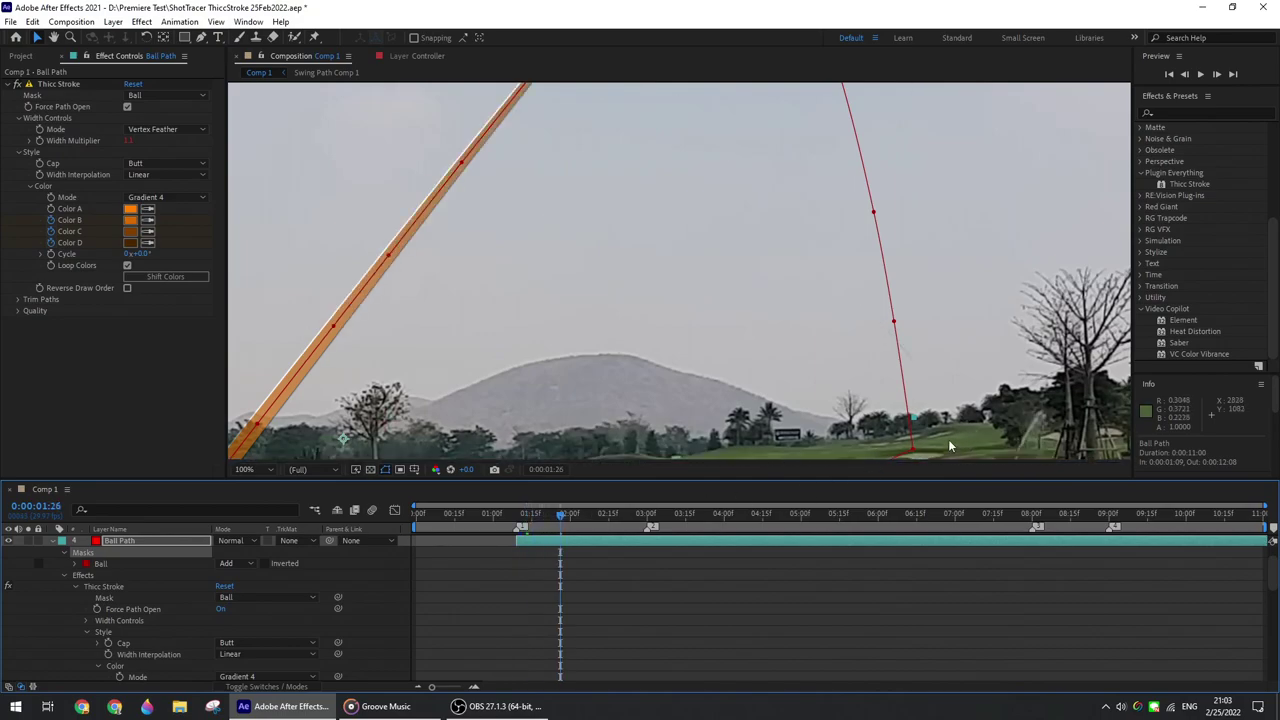
pyautogui.press('h')
pyautogui.moveTo(943, 419); pyautogui.dragTo(909, 278)
pyautogui.press('v')
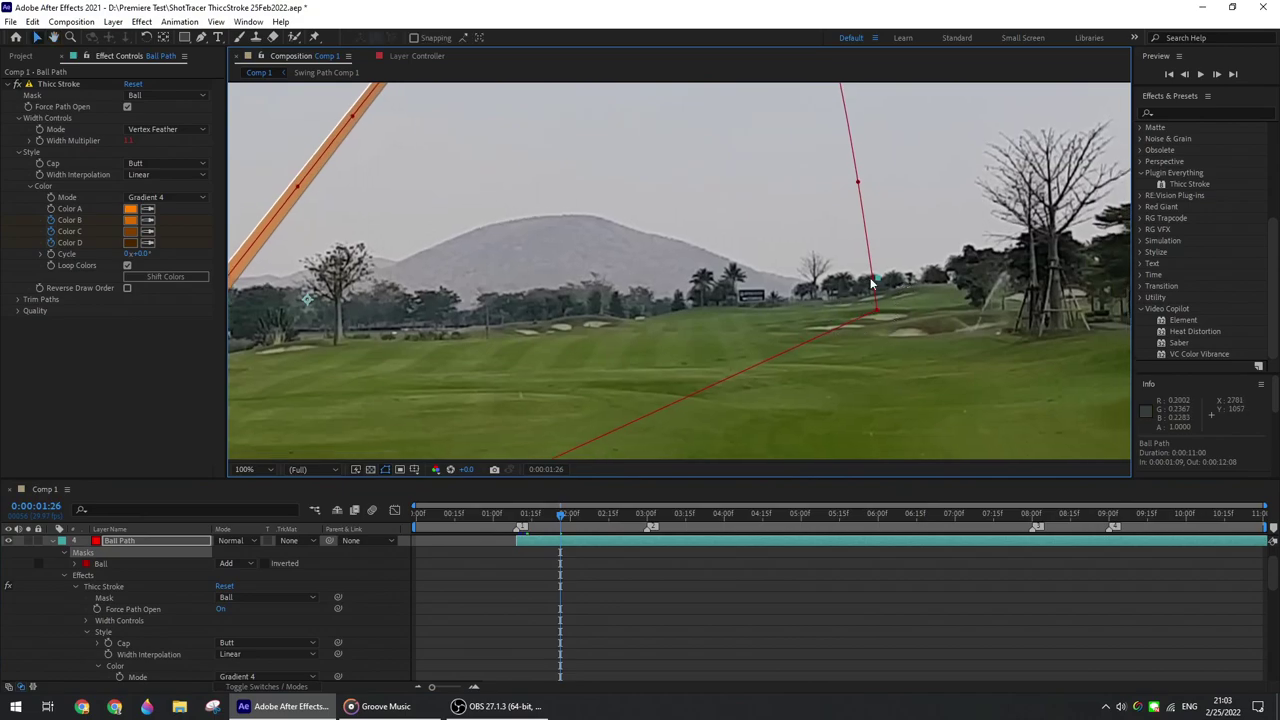
pyautogui.click(252, 468)
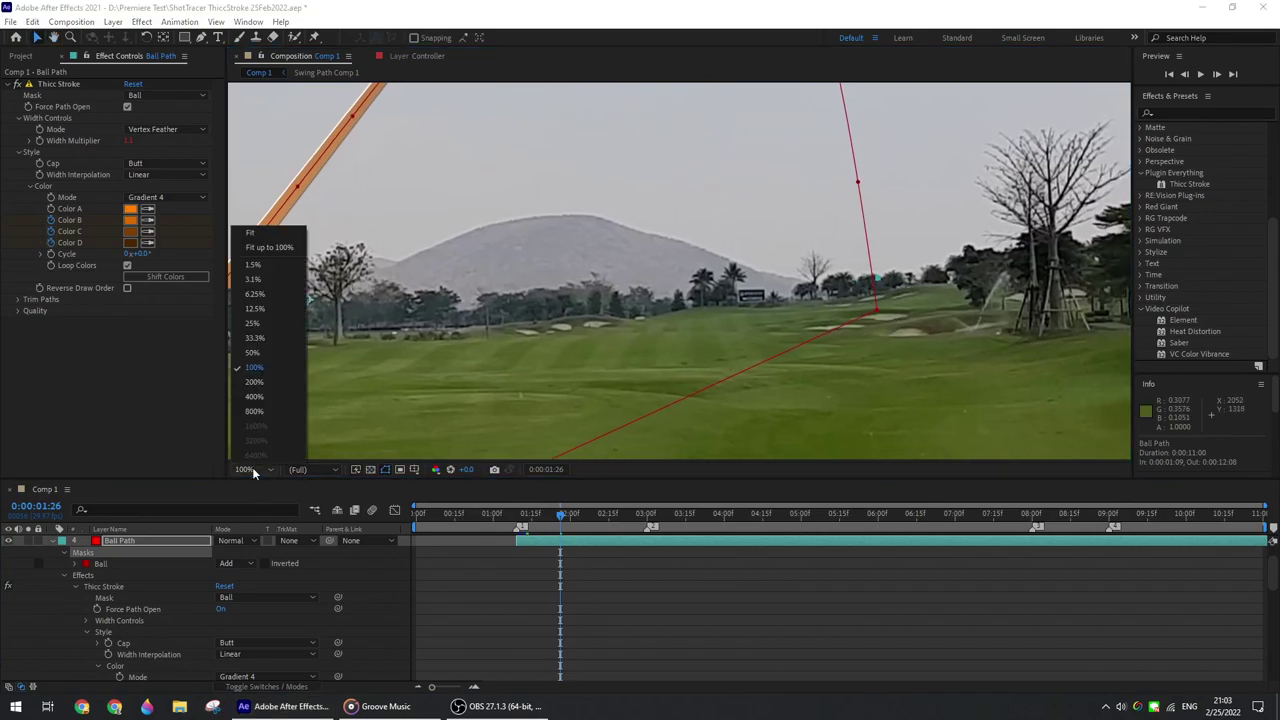
# Step: Show the comp at 25%, expand Width Controls, then zoom to 100% on the teed ball
pyautogui.click(265, 247)
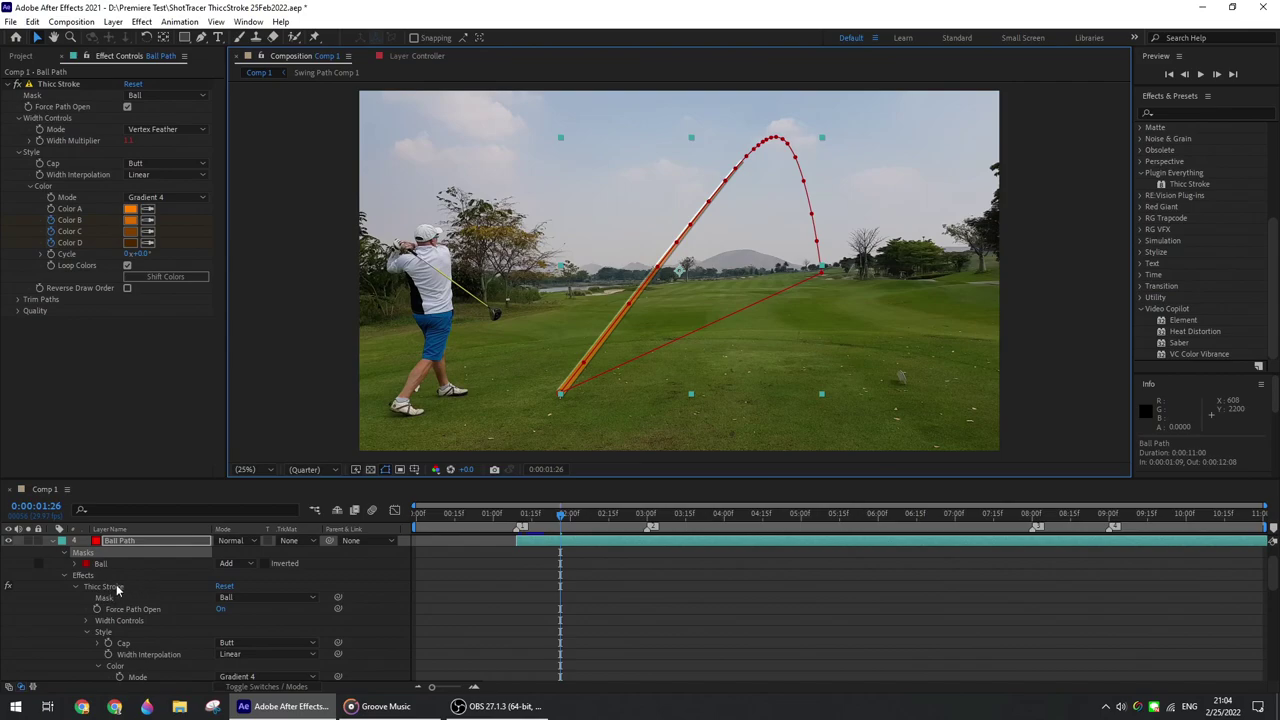
pyautogui.scroll(-1, 116, 590)
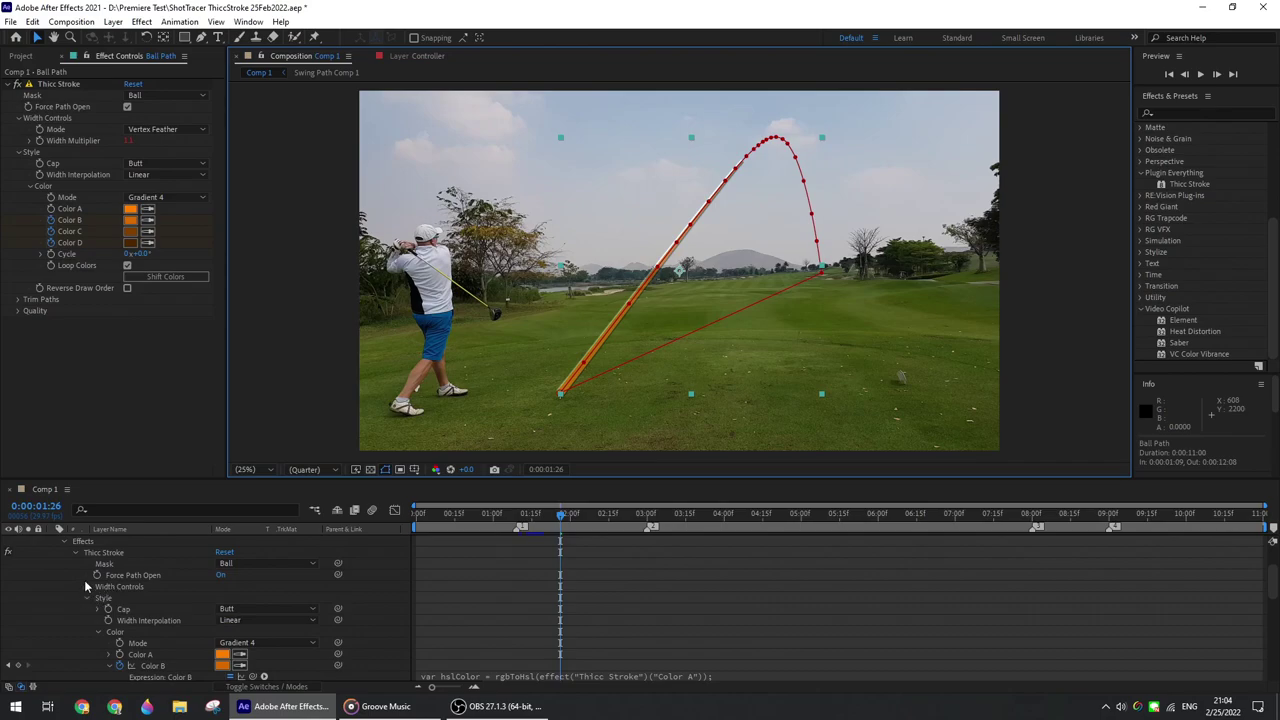
pyautogui.click(86, 586)
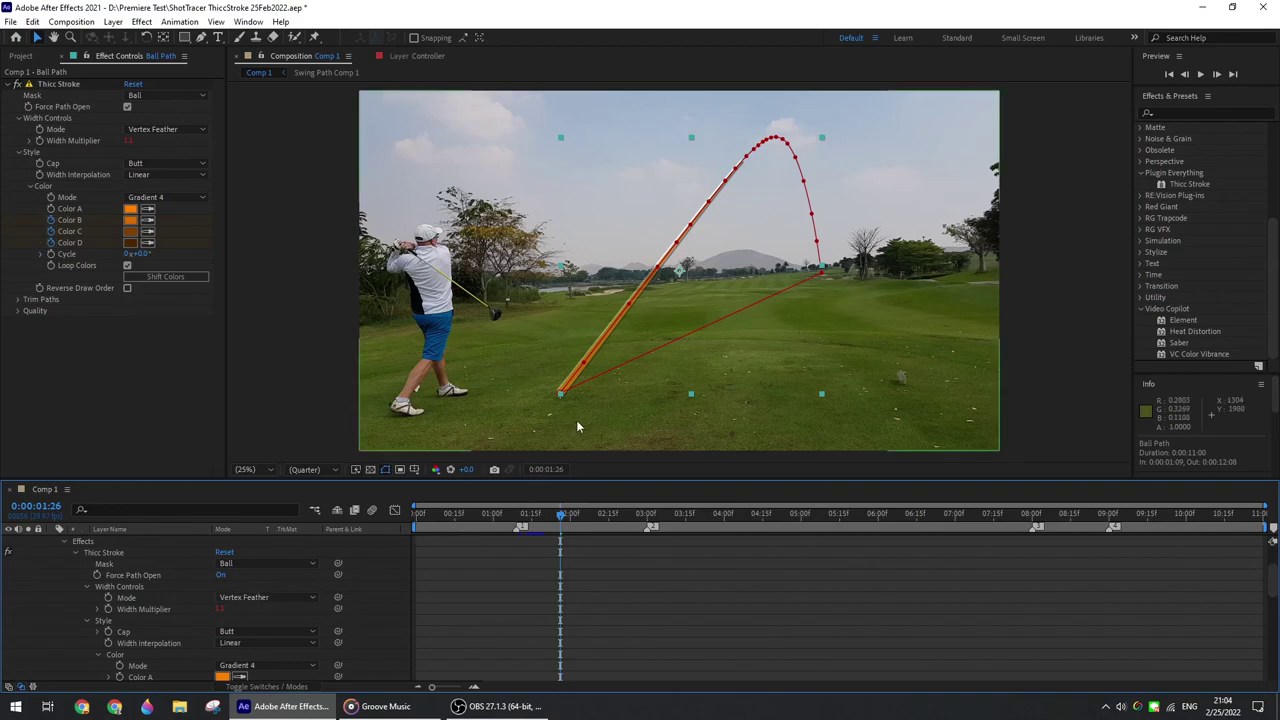
pyautogui.press('h')
pyautogui.press('v')
pyautogui.press('h')
pyautogui.press('.')
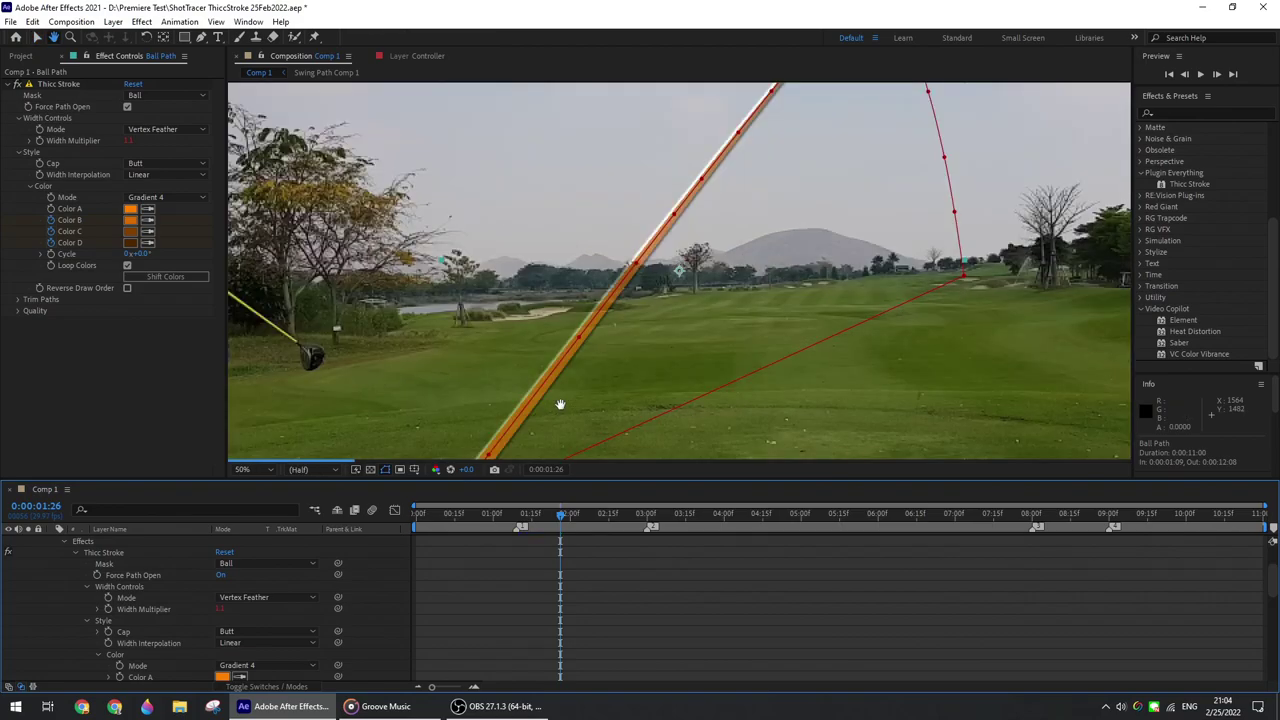
pyautogui.press('.')
pyautogui.moveTo(560, 404); pyautogui.dragTo(546, 345)
pyautogui.press('v')
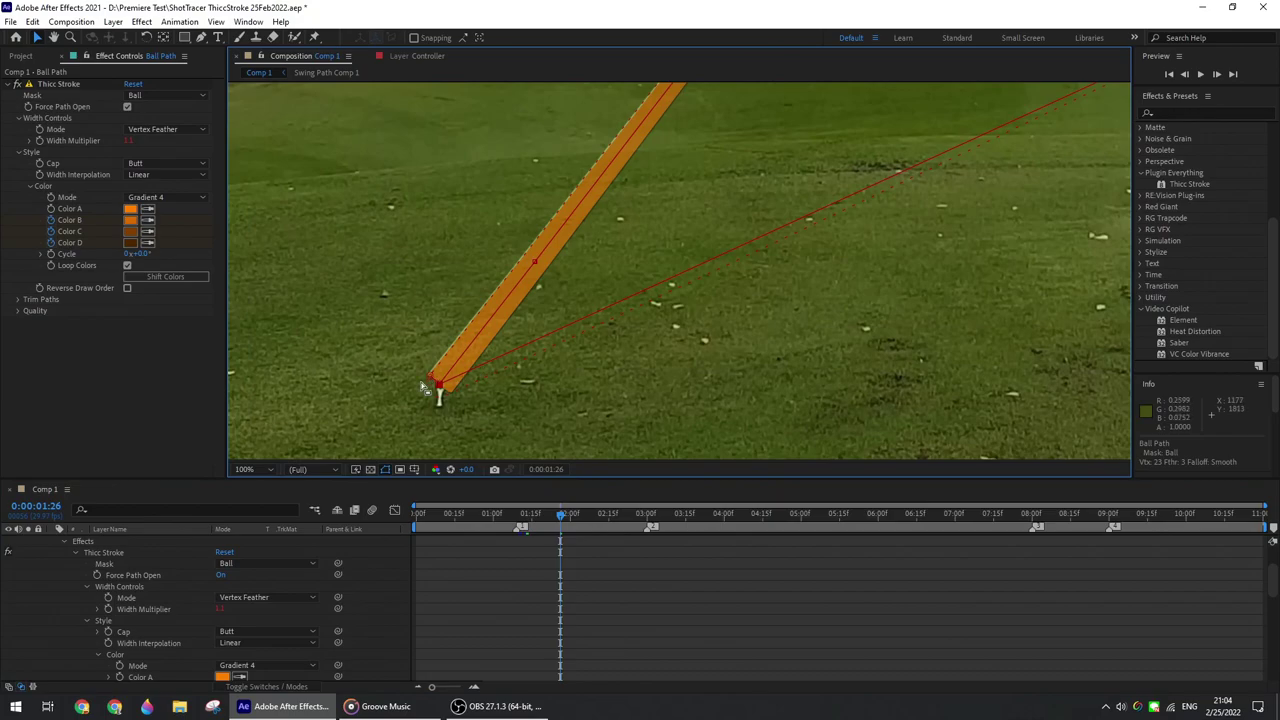
# Step: At 400% zoom, pull the mask feather point near the ball inward to narrow the stroke
pyautogui.press('h')
pyautogui.press('.')
pyautogui.press('.')
pyautogui.moveTo(403, 374)
pyautogui.mouseDown()
pyautogui.moveTo(932, 146)
pyautogui.moveTo(690, 350)
pyautogui.mouseUp()
pyautogui.press('v')
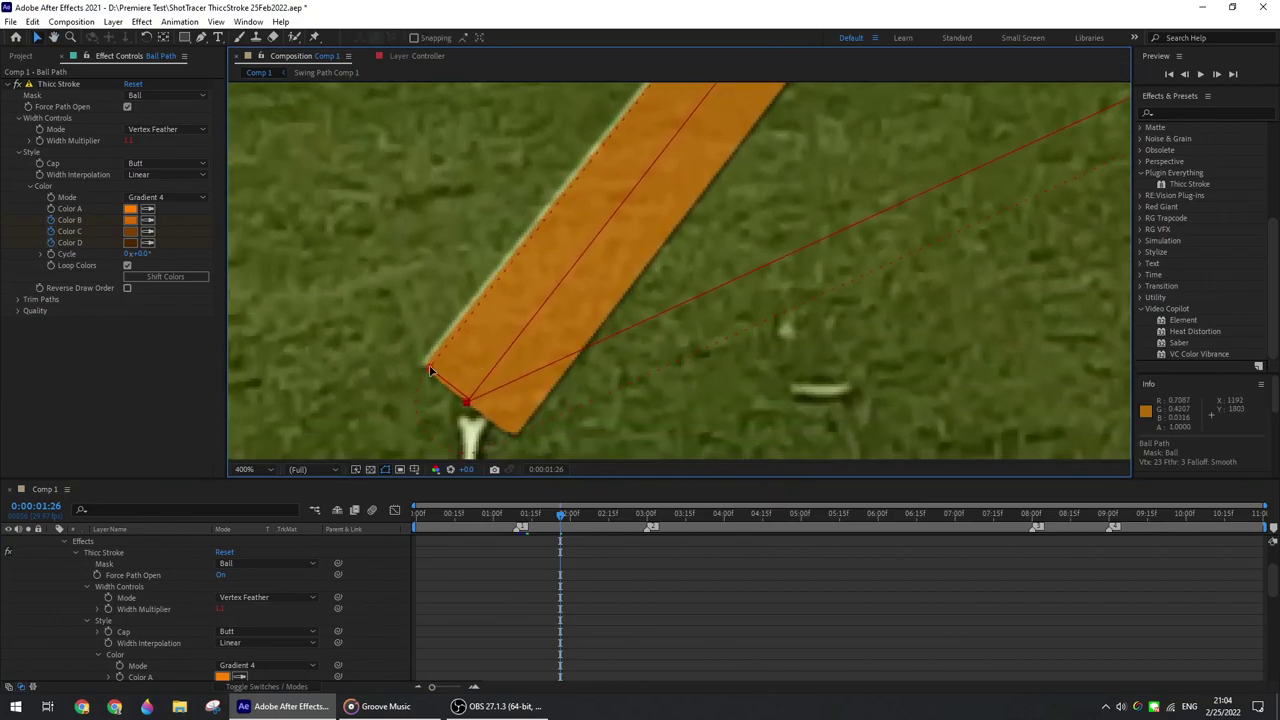
pyautogui.moveTo(428, 368); pyautogui.dragTo(308, 277)
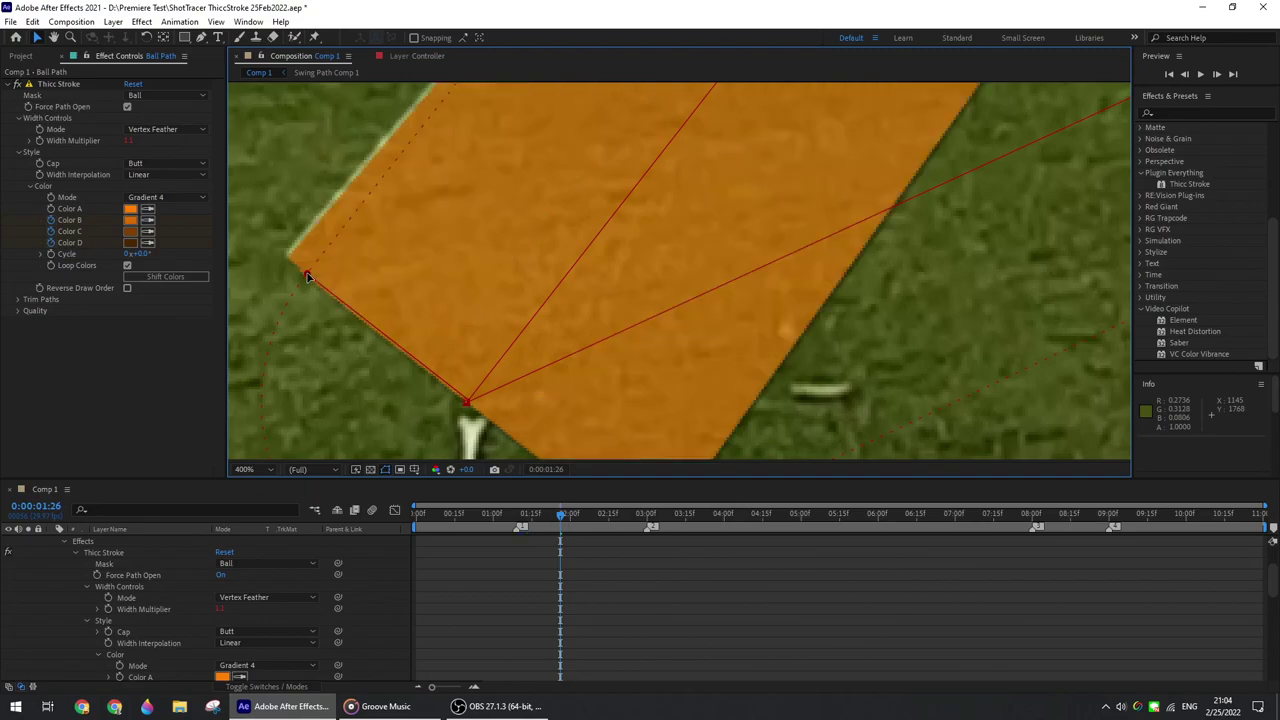
pyautogui.moveTo(309, 271); pyautogui.dragTo(430, 369)
# Step: Pan along the ball arc to the landing end of the path, then fit the frame
pyautogui.press('h')
pyautogui.scroll(-6, 815, 256)
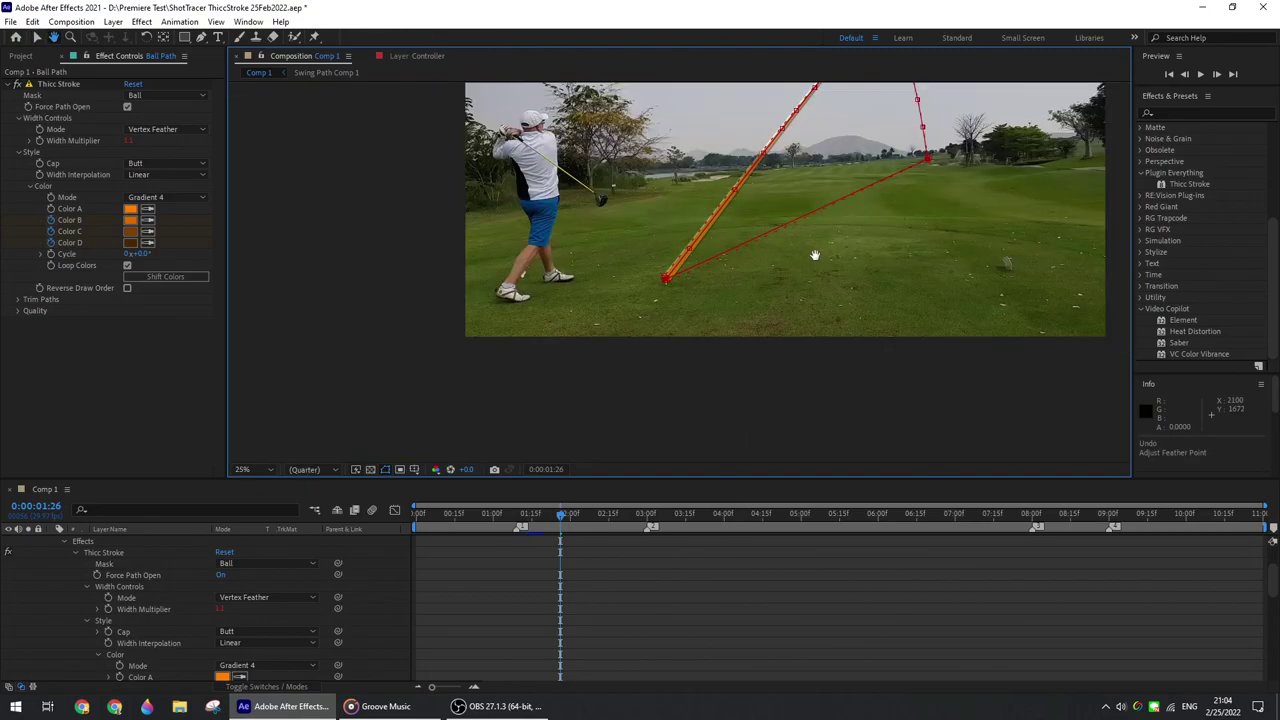
pyautogui.moveTo(840, 100); pyautogui.dragTo(737, 258)
pyautogui.scroll(4, 737, 258)
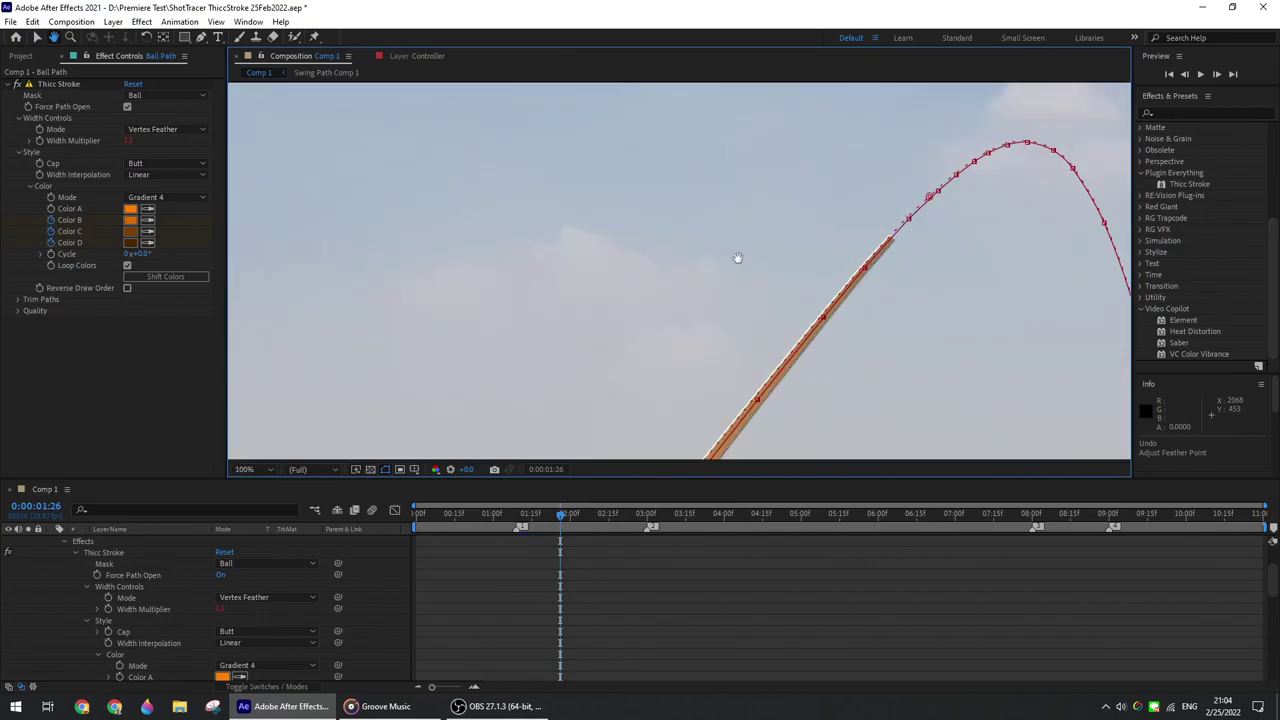
pyautogui.scroll(2, 1013, 233)
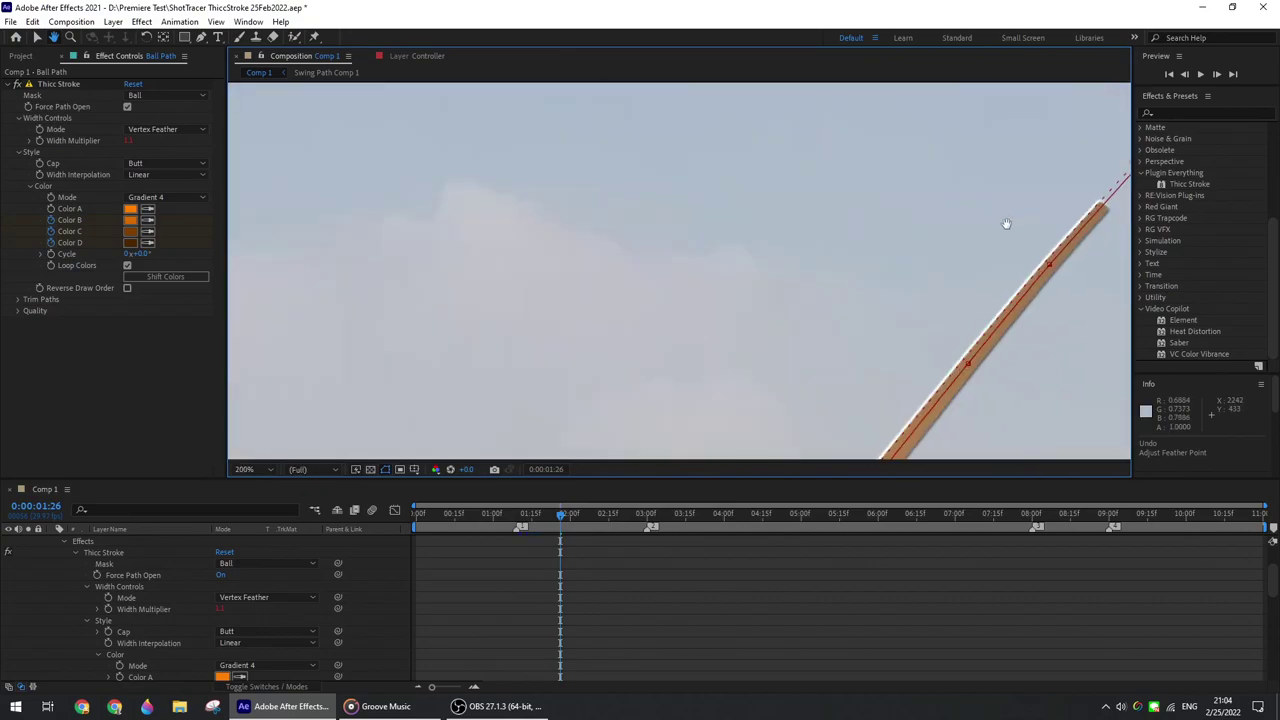
pyautogui.moveTo(986, 229); pyautogui.dragTo(566, 277)
pyautogui.scroll(3, 698, 190)
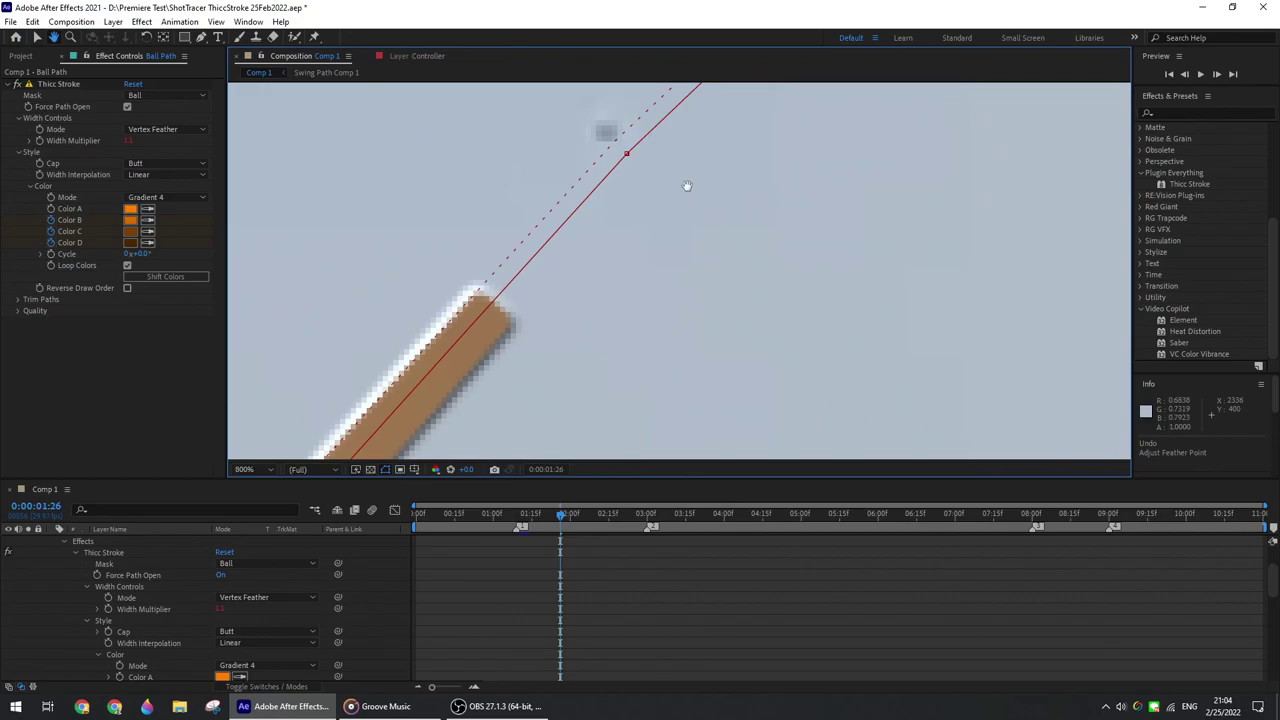
pyautogui.moveTo(720, 175)
pyautogui.mouseDown()
pyautogui.moveTo(606, 409)
pyautogui.moveTo(575, 435)
pyautogui.mouseUp()
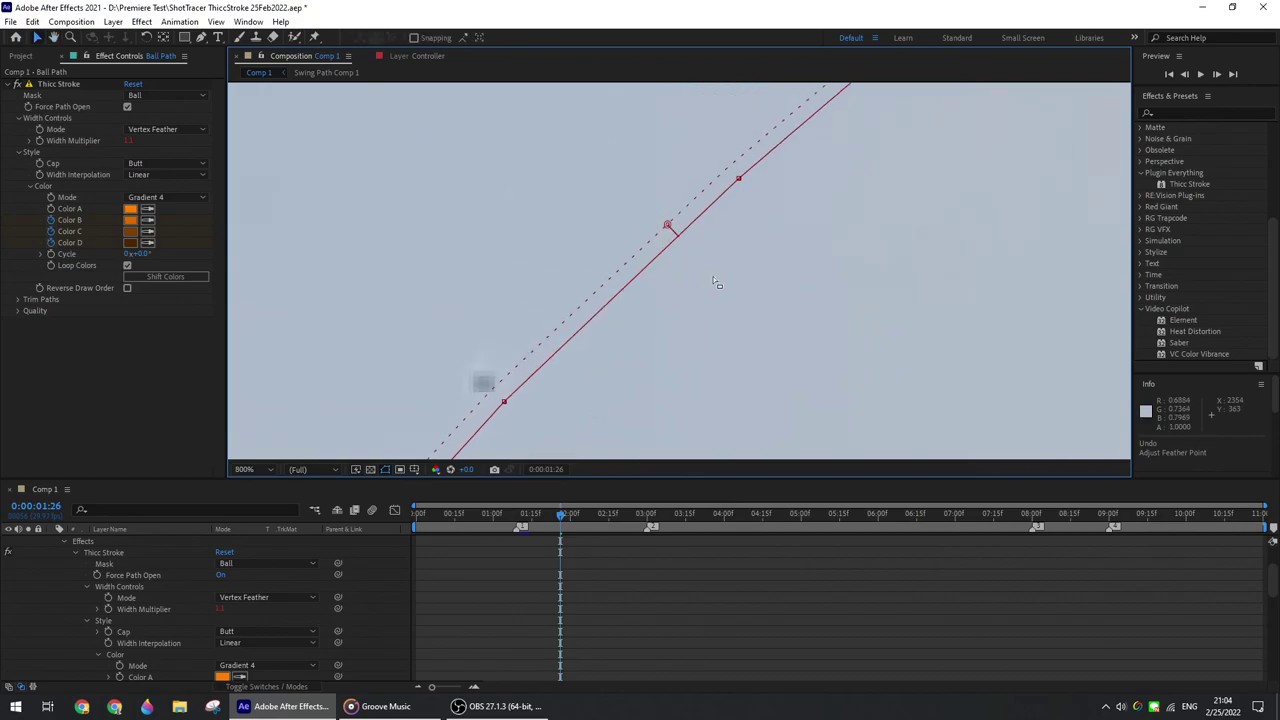
pyautogui.scroll(-10, 771, 289)
pyautogui.scroll(2, 889, 391)
pyautogui.moveTo(889, 391); pyautogui.dragTo(812, 135)
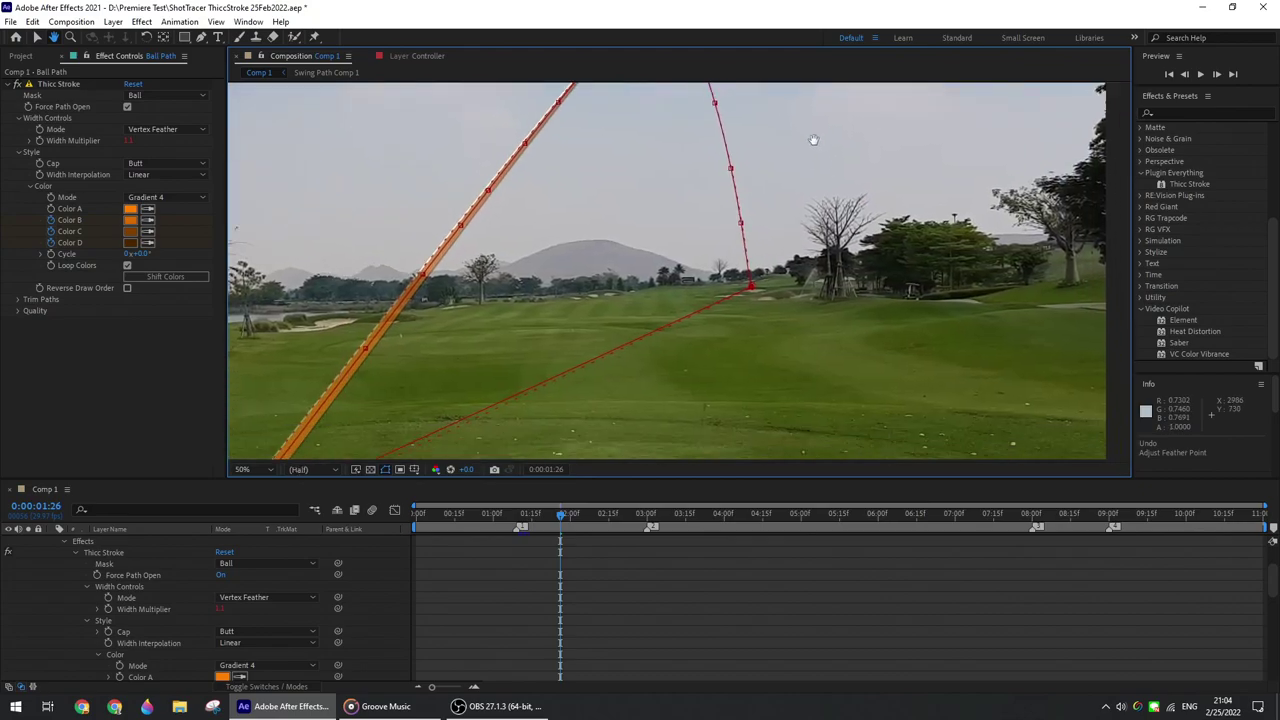
pyautogui.scroll(4, 800, 165)
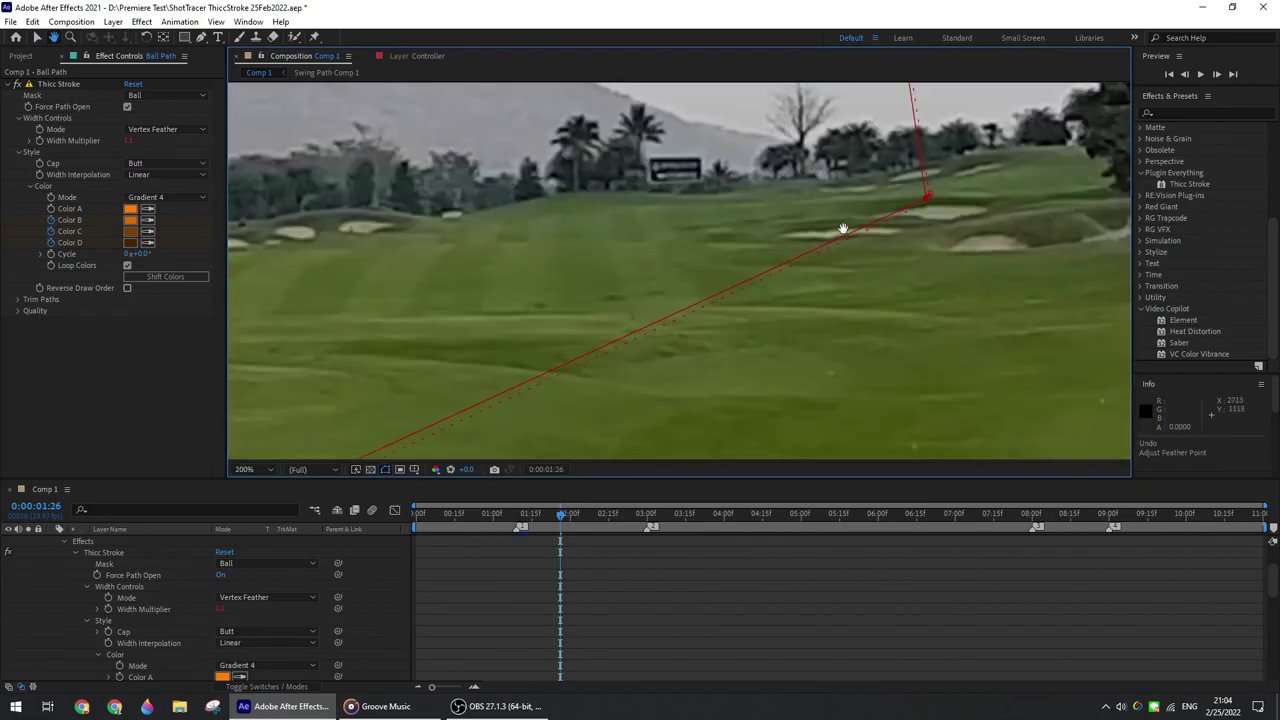
pyautogui.scroll(1, 843, 229)
pyautogui.moveTo(1006, 277); pyautogui.dragTo(417, 386)
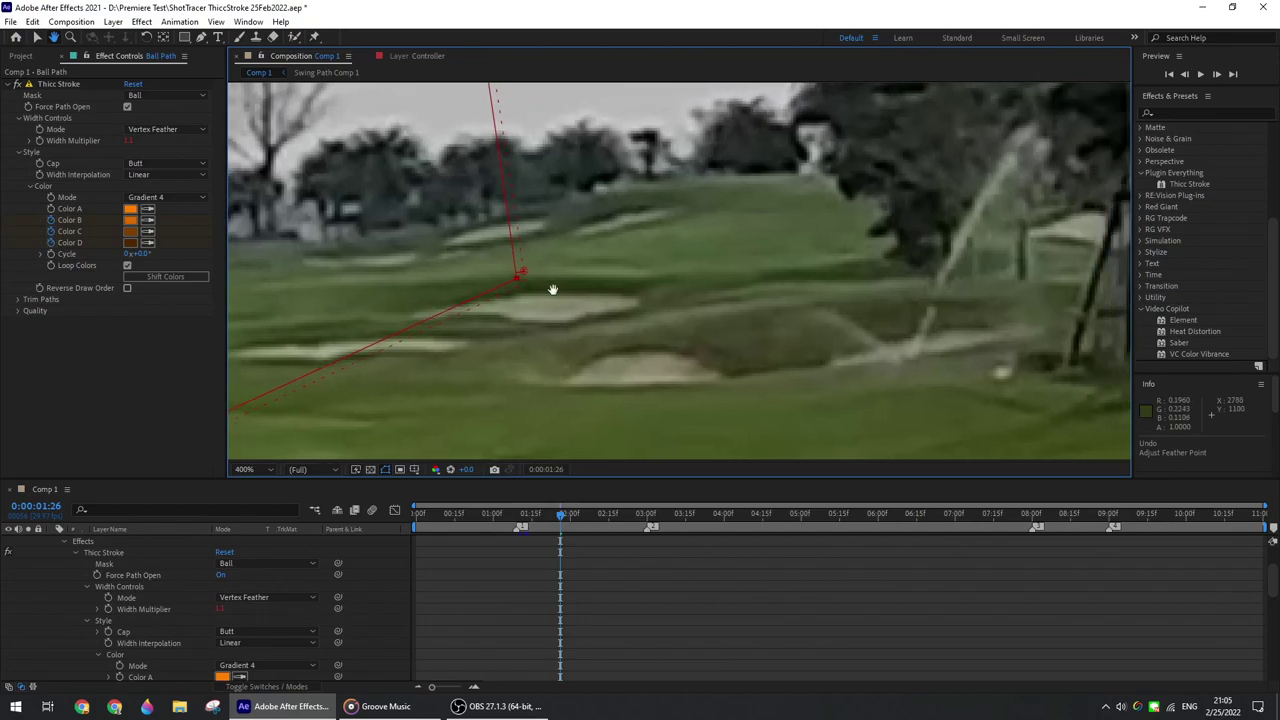
pyautogui.press('v')
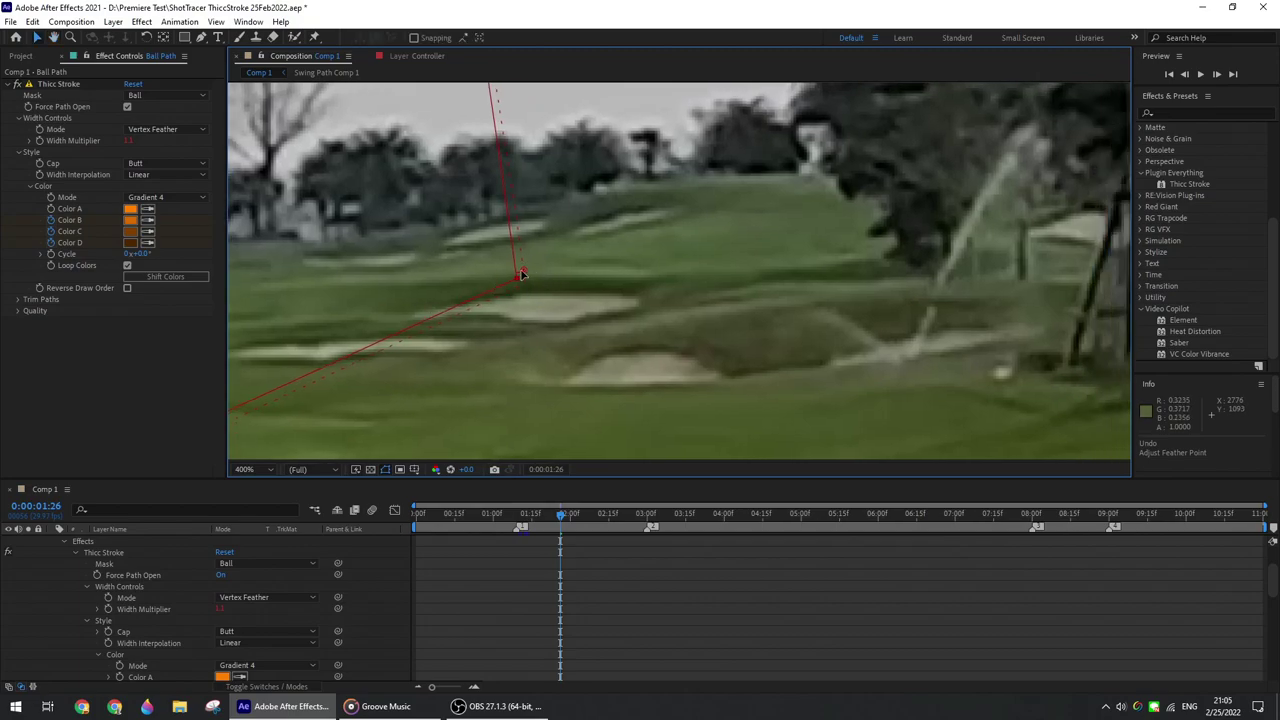
pyautogui.click(246, 470)
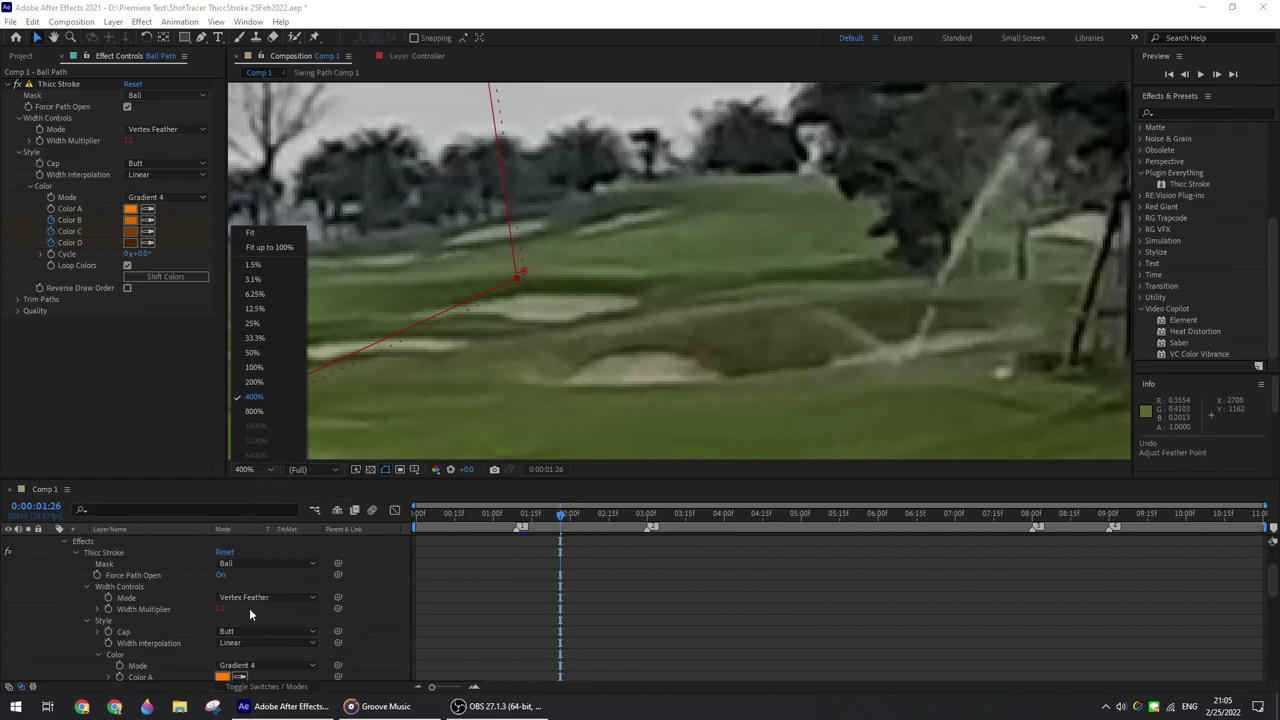
pyautogui.click(257, 246)
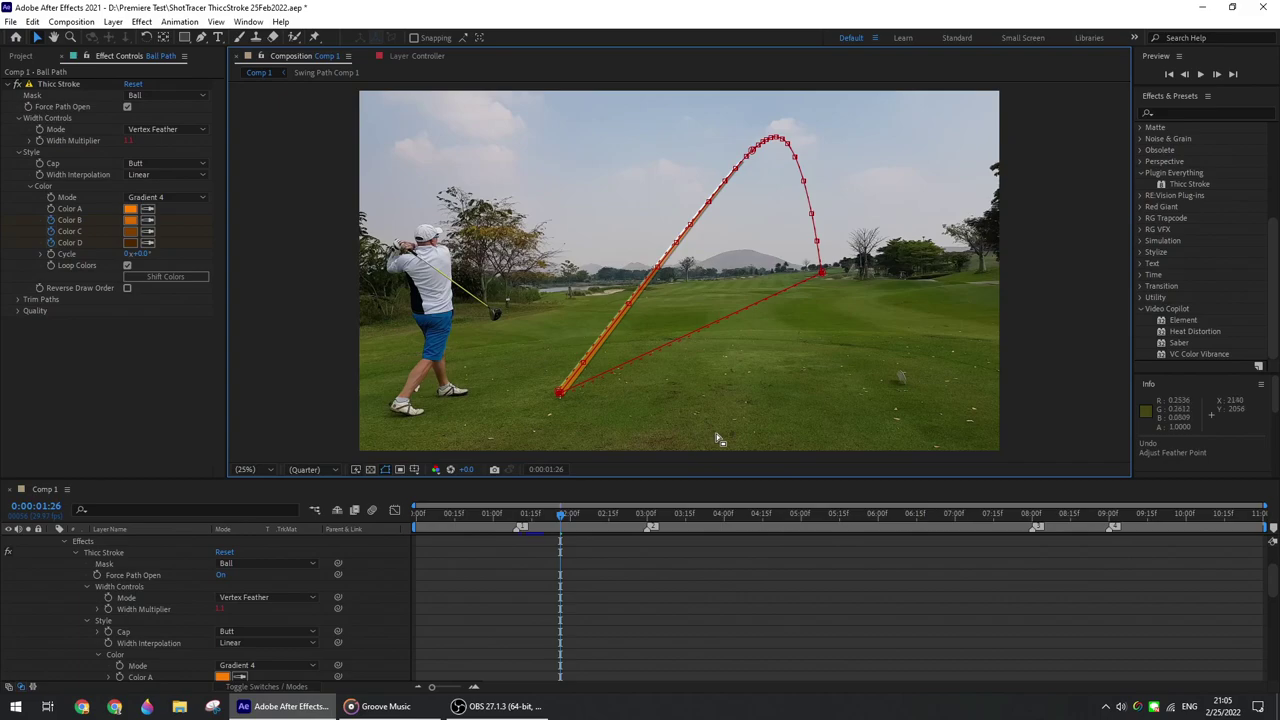
# Step: Collapse the Color B, C and D expression rows, then reopen Color B's expression
pyautogui.scroll(-1, 258, 627)
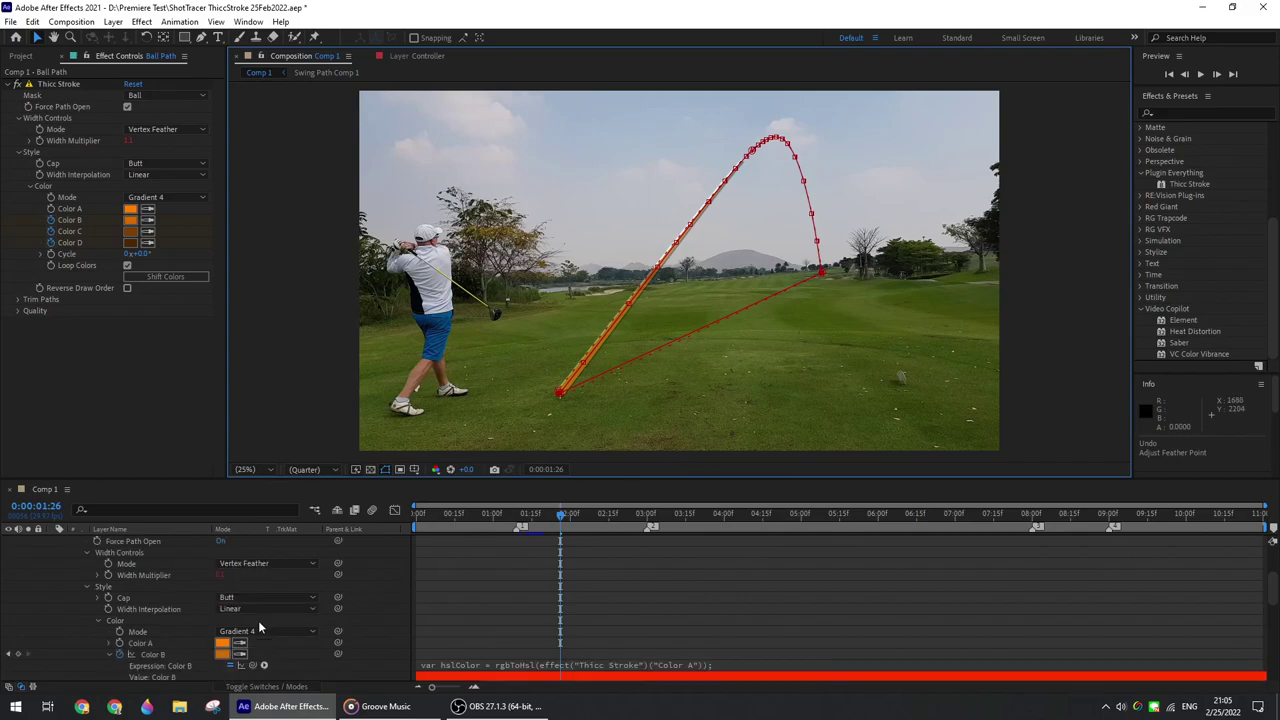
pyautogui.scroll(-1, 257, 618)
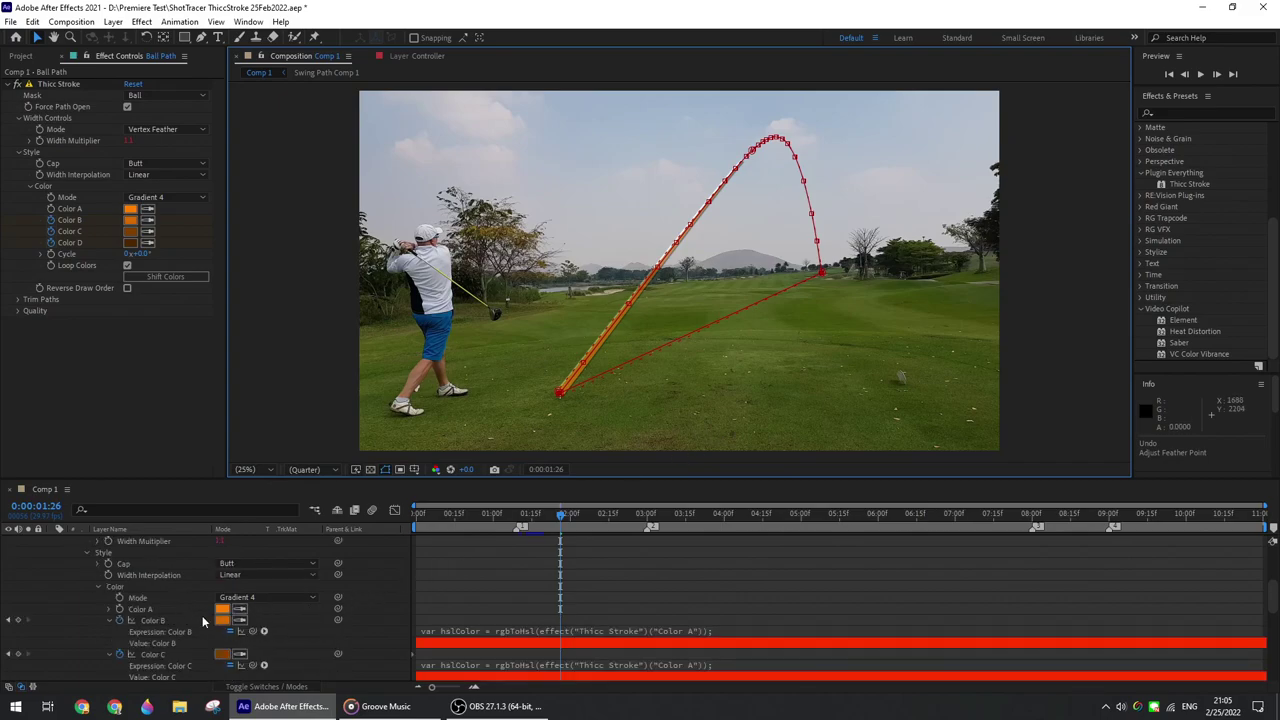
pyautogui.scroll(-1, 380, 598)
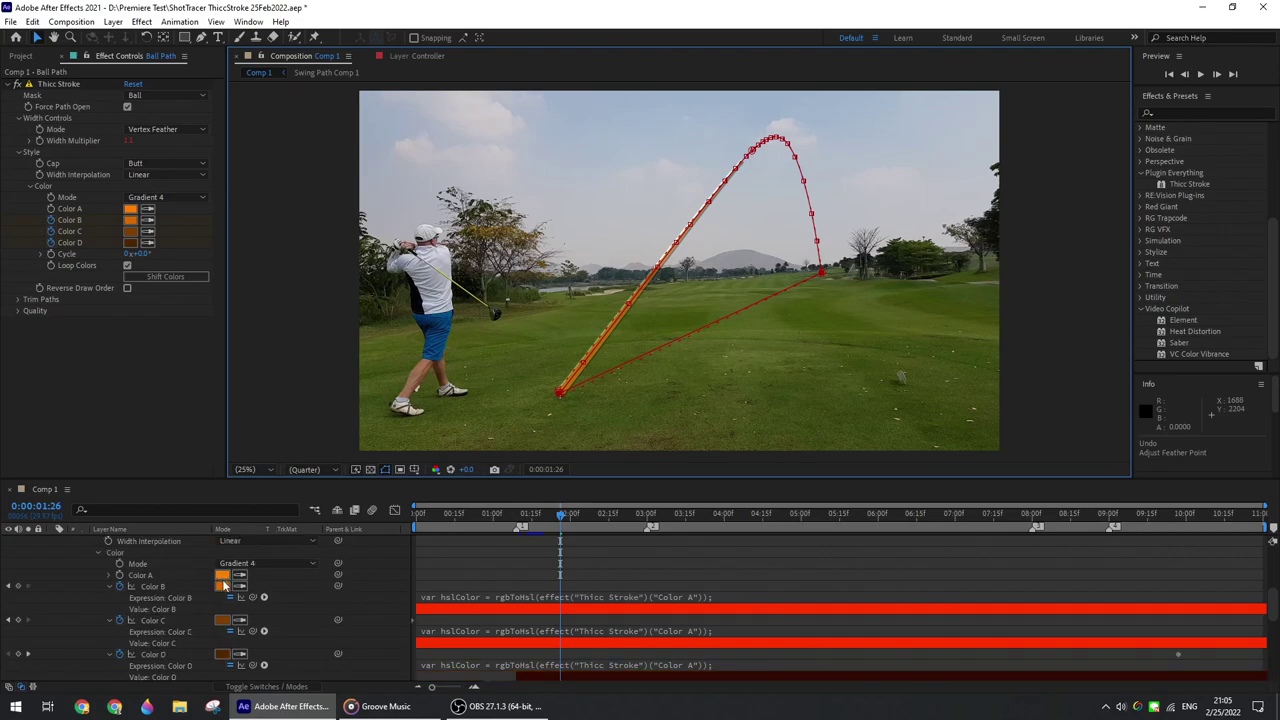
pyautogui.click(108, 588)
pyautogui.click(108, 598)
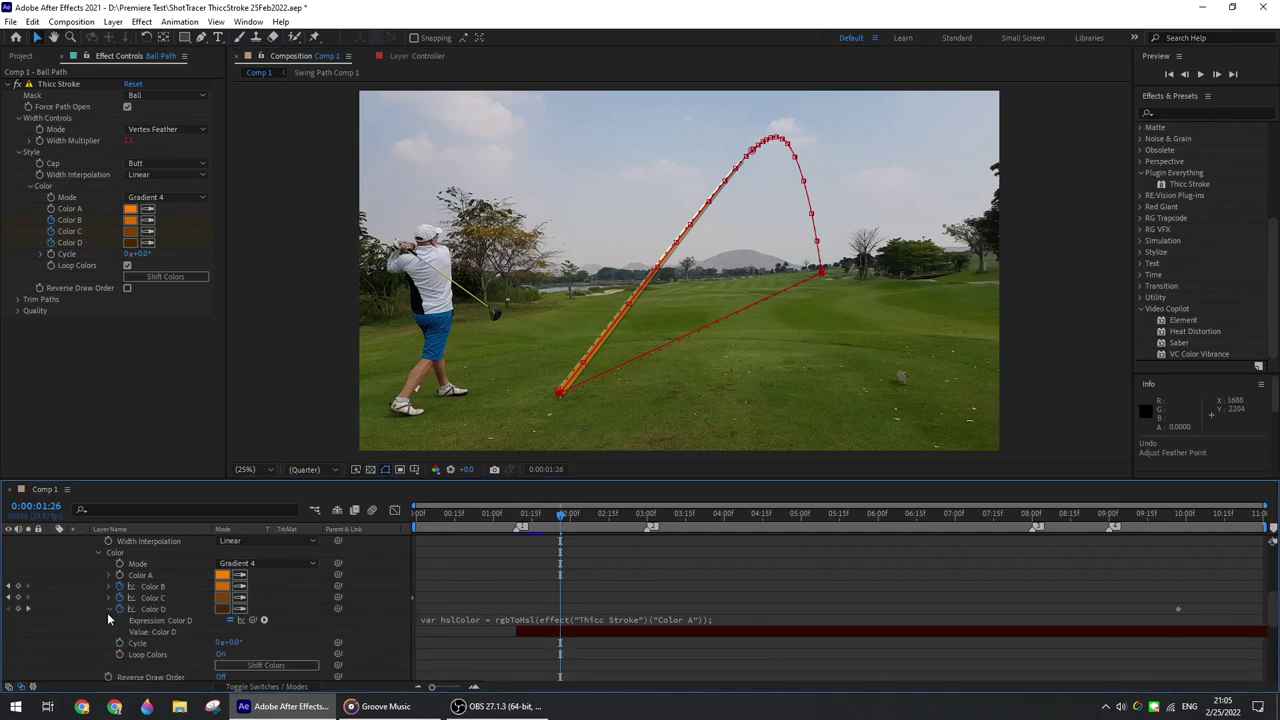
pyautogui.click(108, 609)
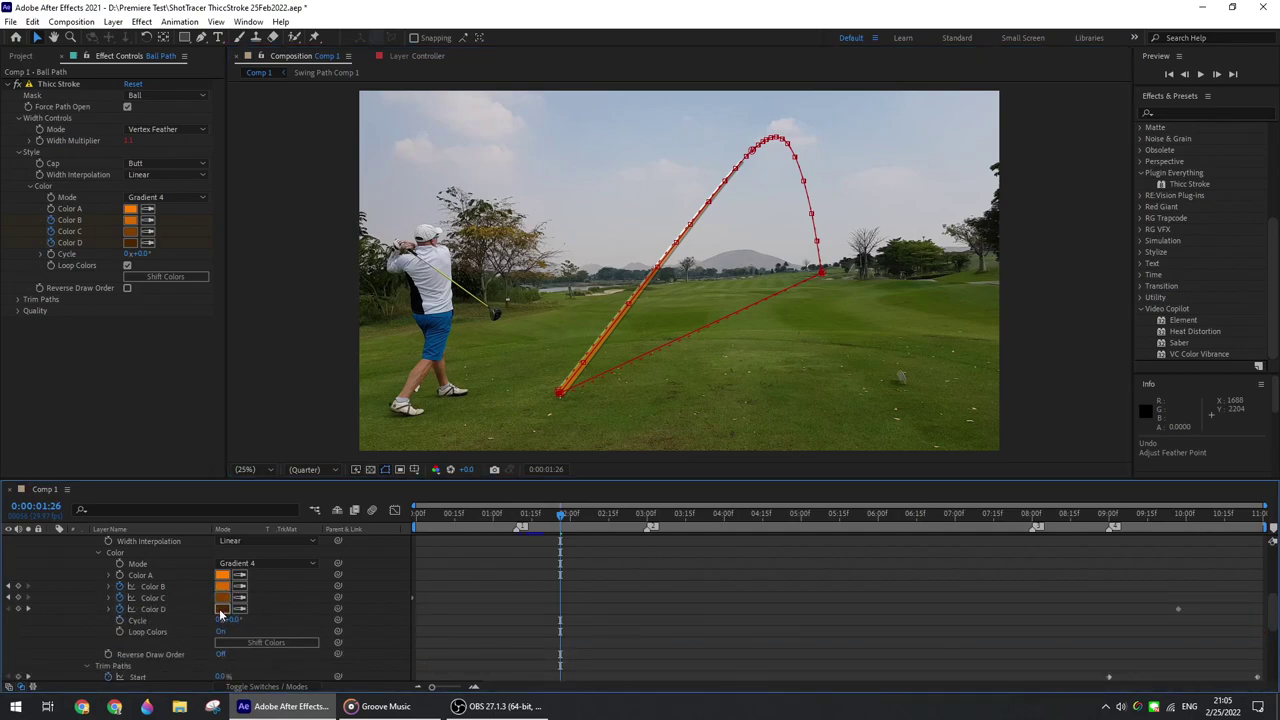
pyautogui.click(109, 588)
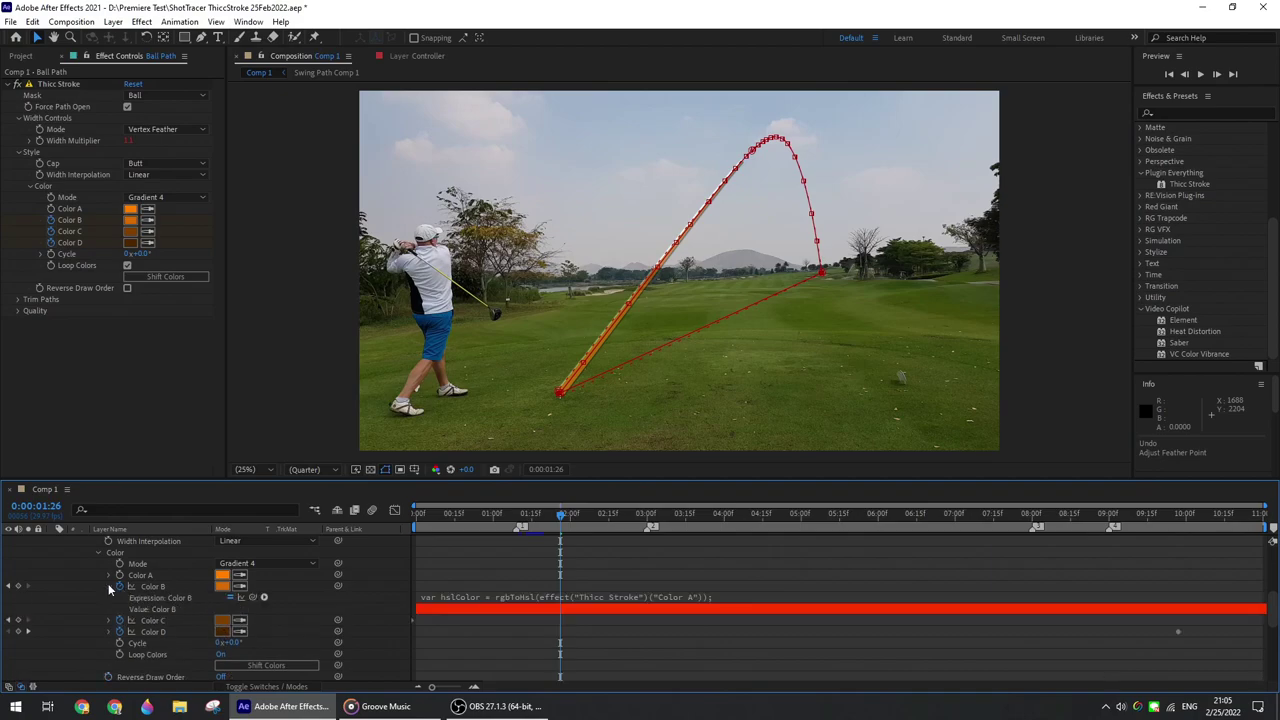
# Step: Change Color B's lightness offset from -.025 to -.075 and commit the expression
pyautogui.click(471, 596)
pyautogui.click(593, 627)
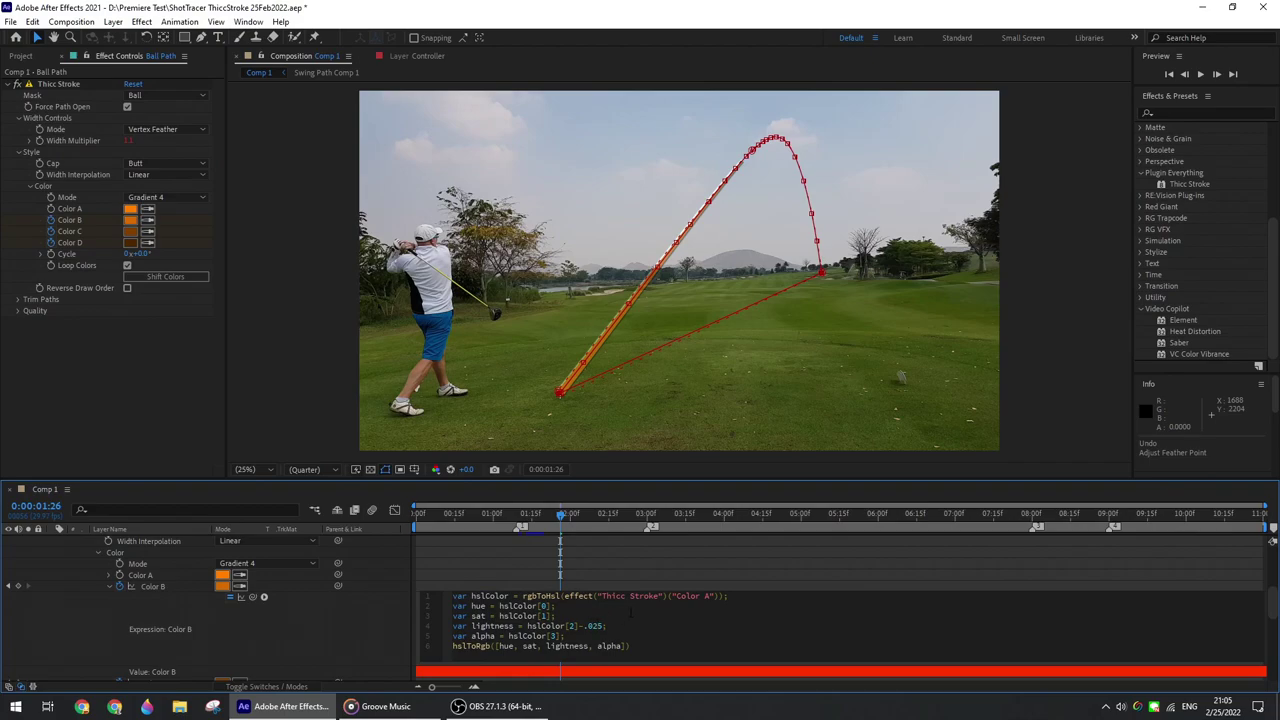
pyautogui.click(602, 578)
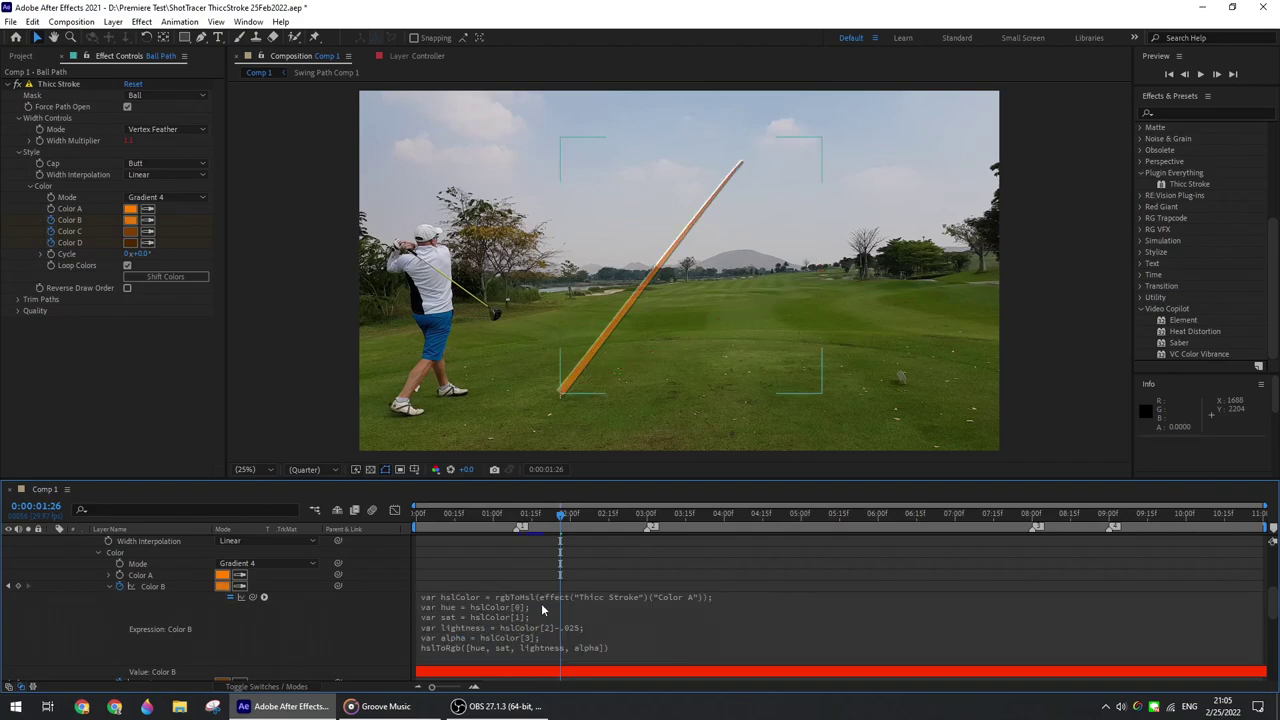
pyautogui.click(568, 664)
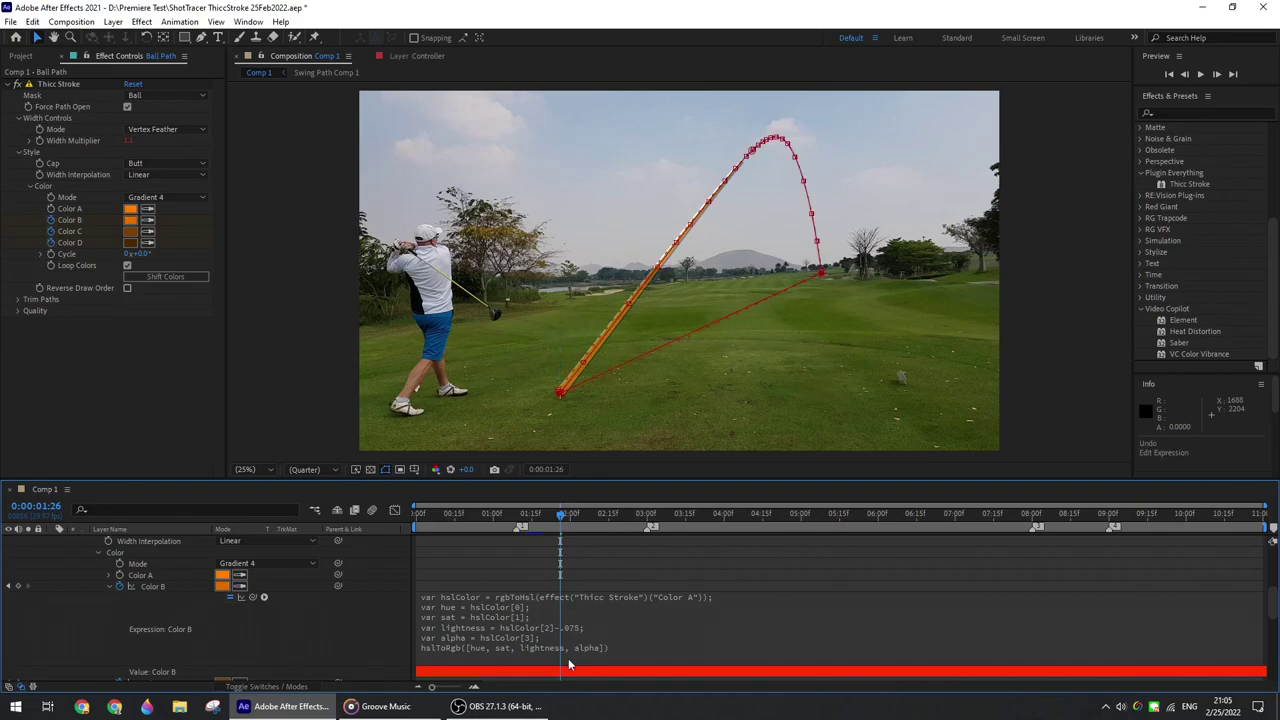
pyautogui.click(109, 587)
pyautogui.scroll(5, 50, 588)
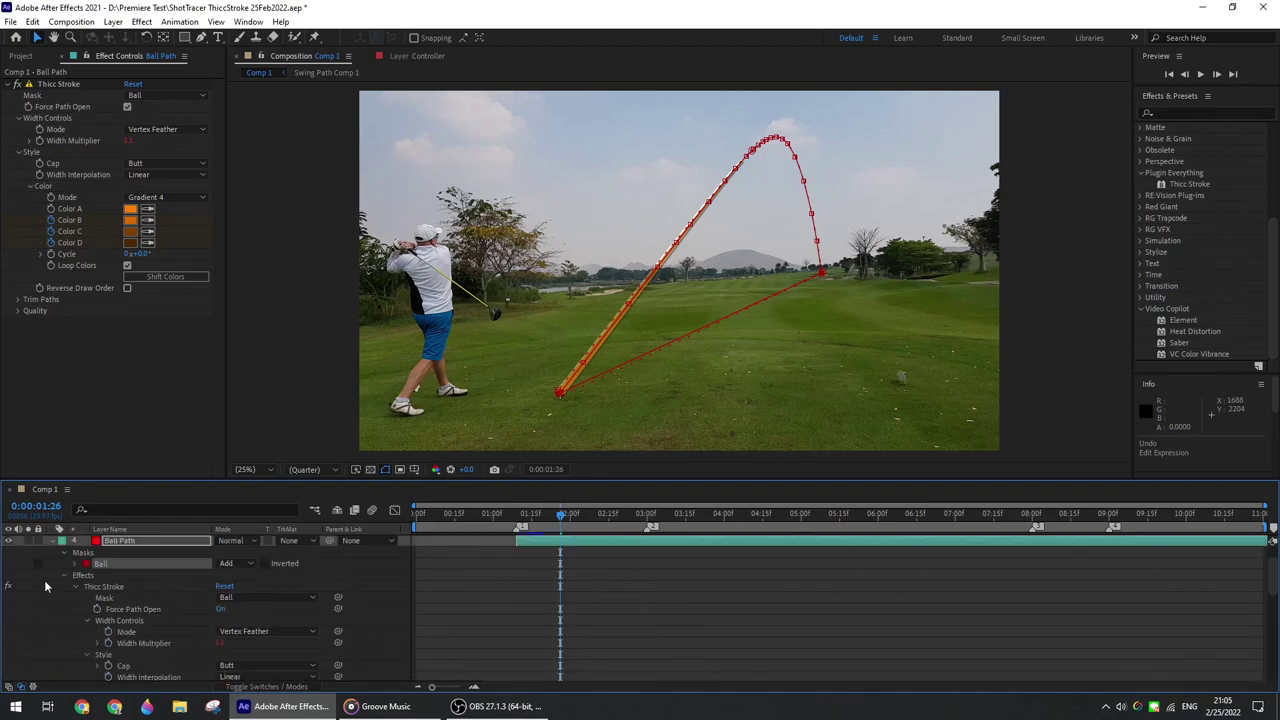
pyautogui.scroll(-3, 138, 605)
pyautogui.scroll(-2, 138, 605)
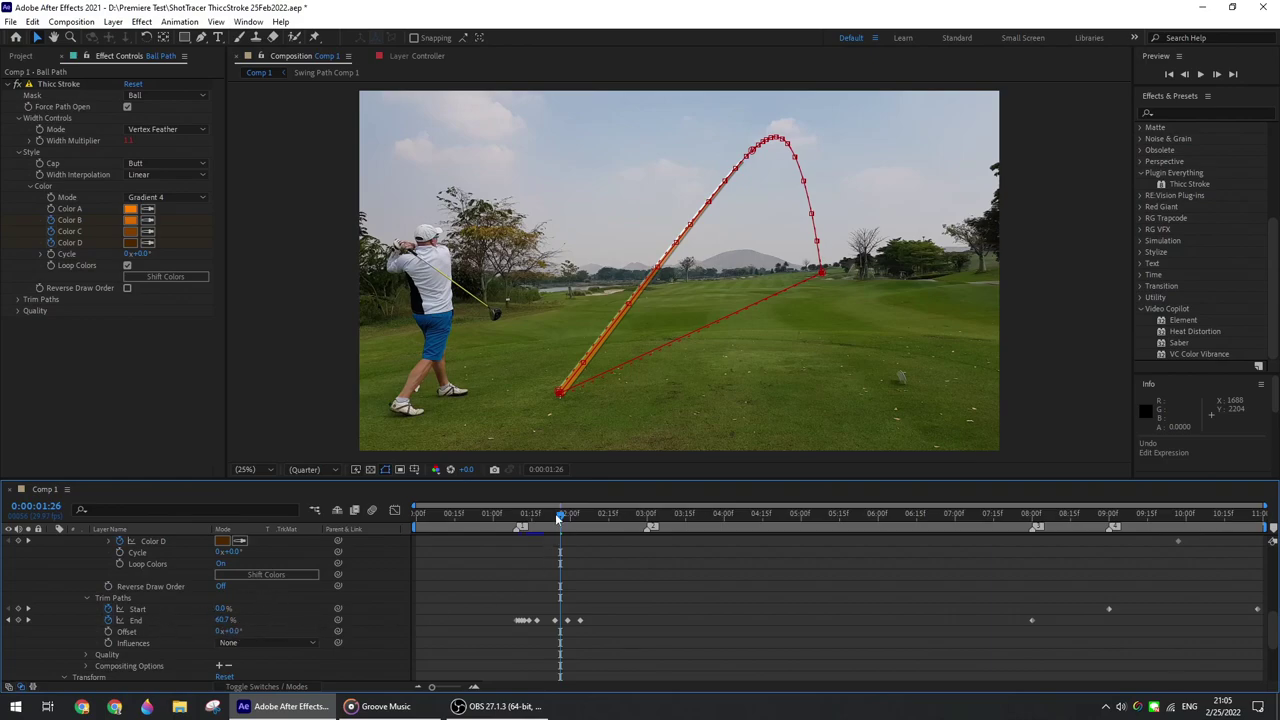
pyautogui.moveTo(560, 516); pyautogui.dragTo(517, 520)
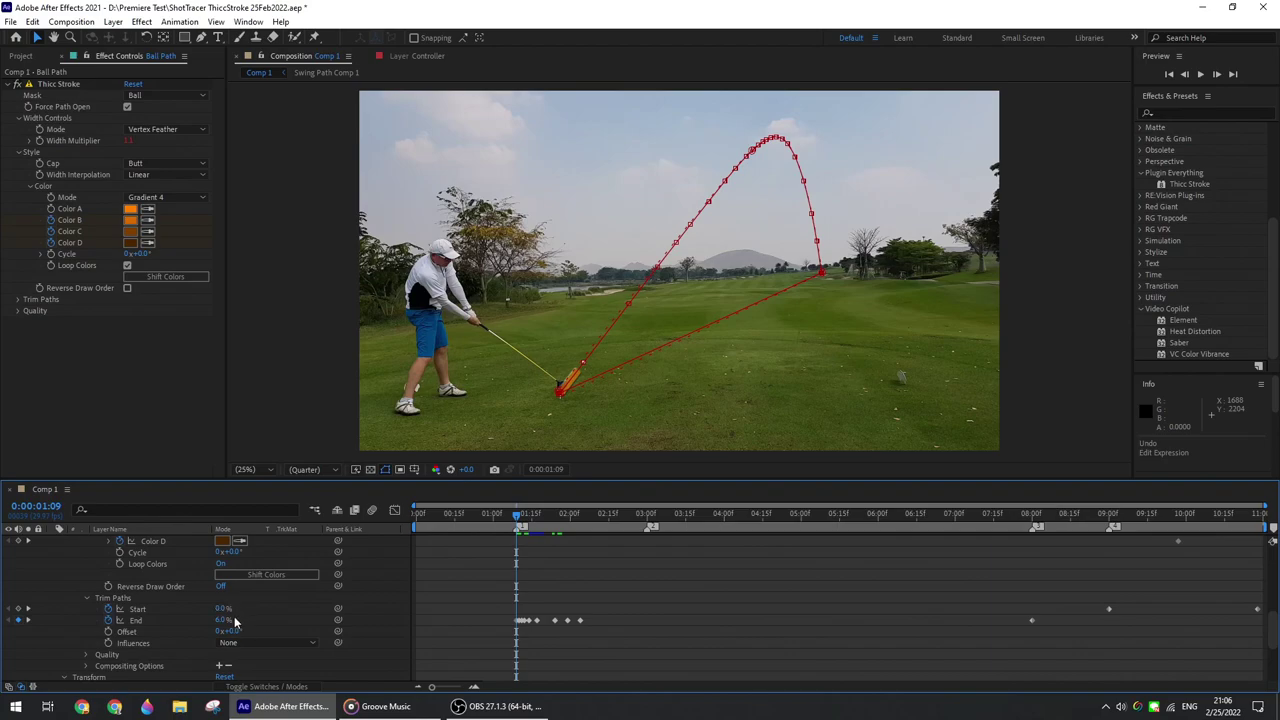
pyautogui.click(521, 518)
pyautogui.moveTo(521, 518); pyautogui.dragTo(520, 518)
pyautogui.press('h')
pyautogui.scroll(4, 639, 317)
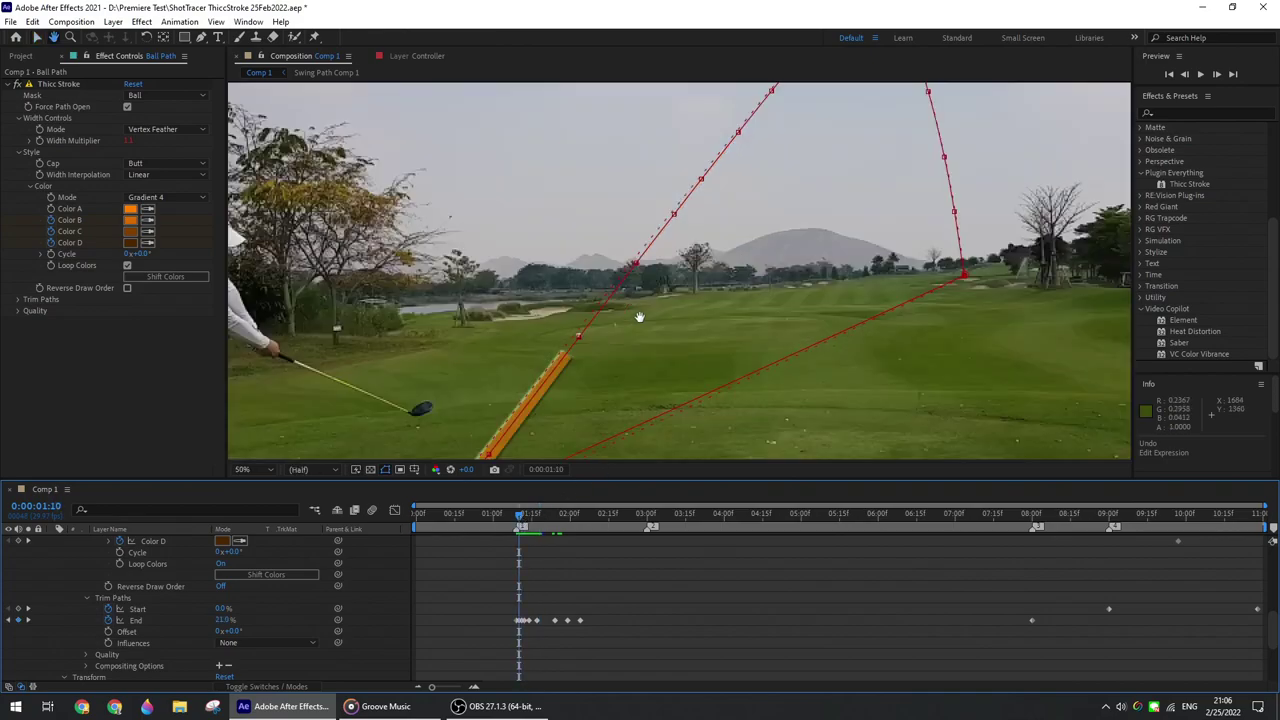
pyautogui.scroll(2, 639, 317)
pyautogui.press('v')
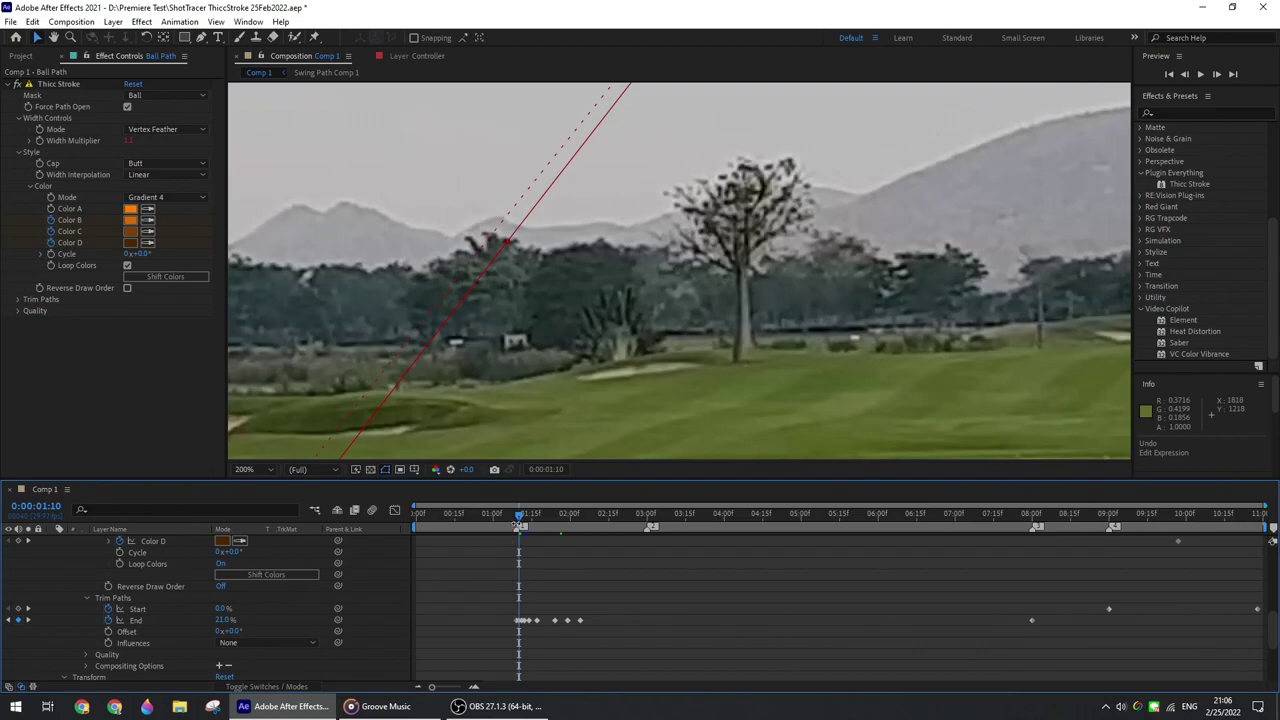
pyautogui.moveTo(520, 518)
pyautogui.mouseDown()
pyautogui.moveTo(531, 518)
pyautogui.moveTo(519, 515)
pyautogui.mouseUp()
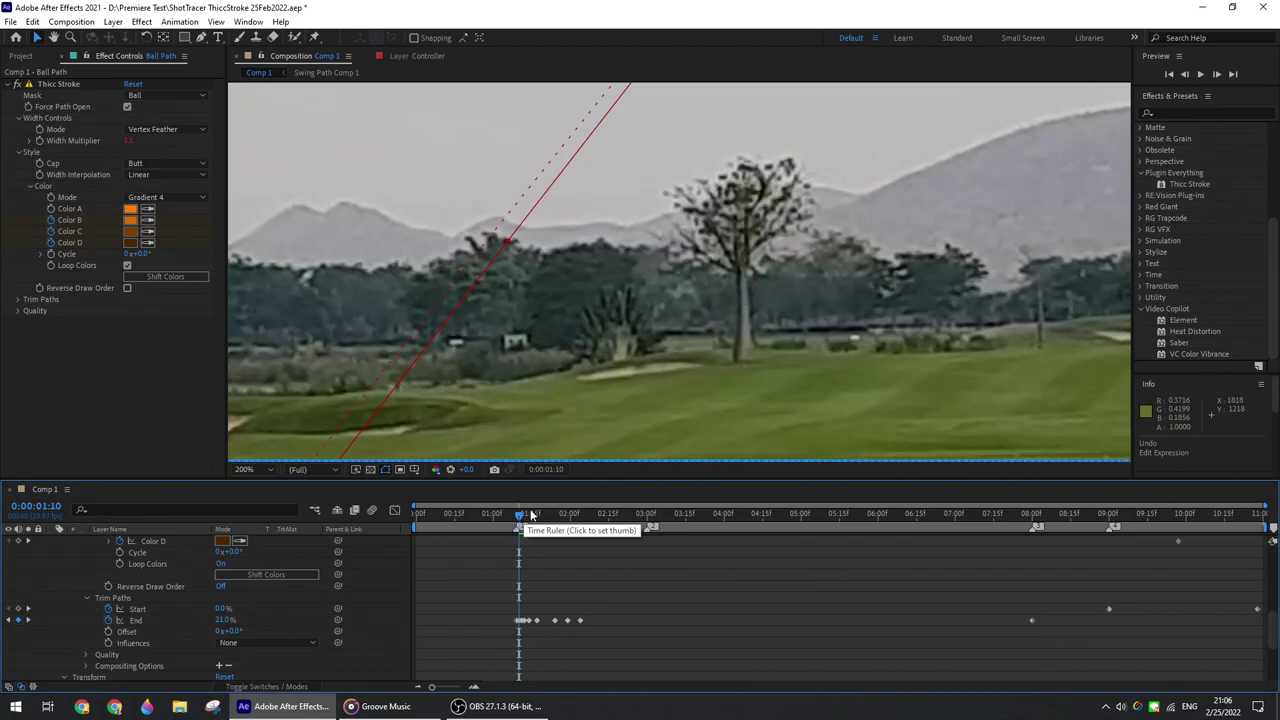
pyautogui.press(',')
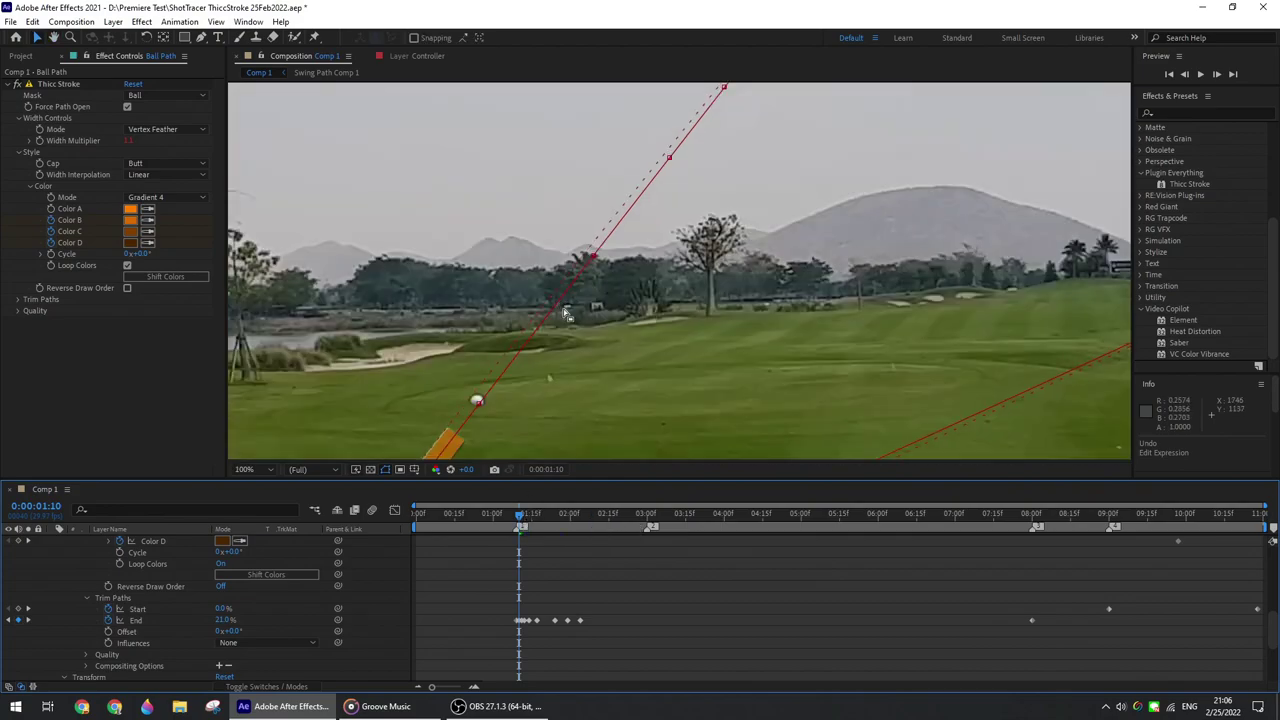
pyautogui.press('pagedown')
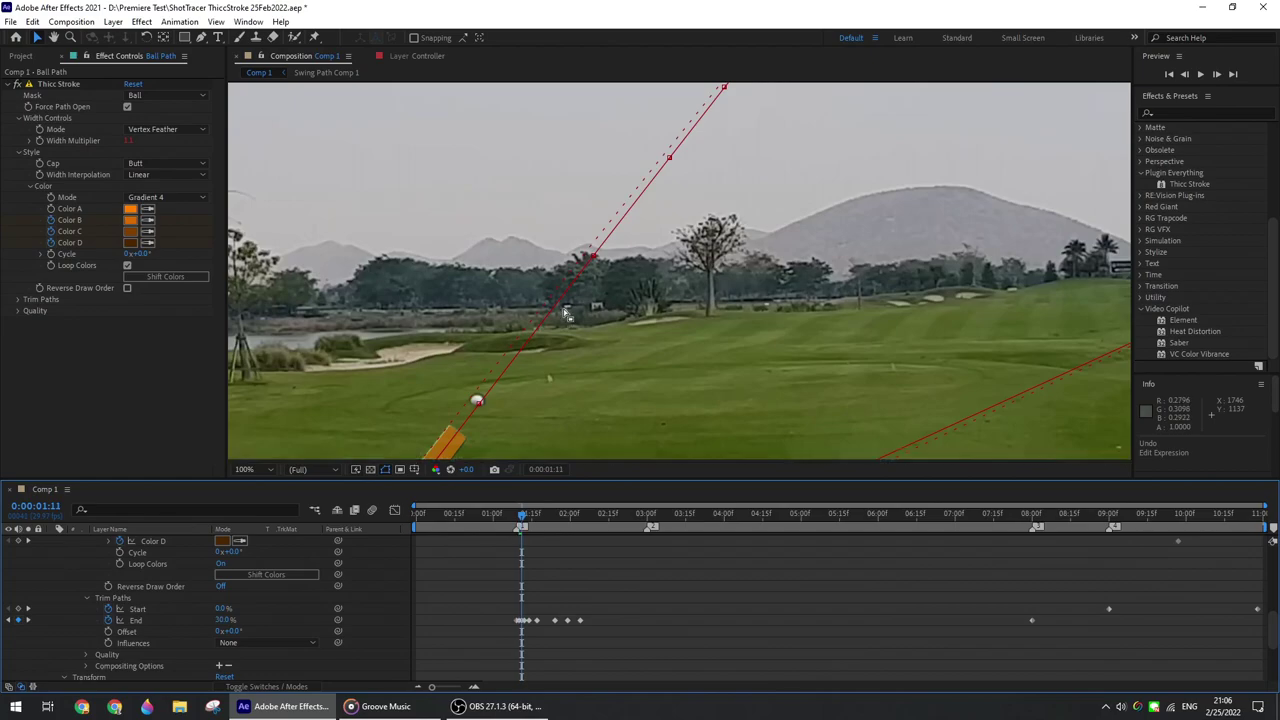
pyautogui.press('pagedown')
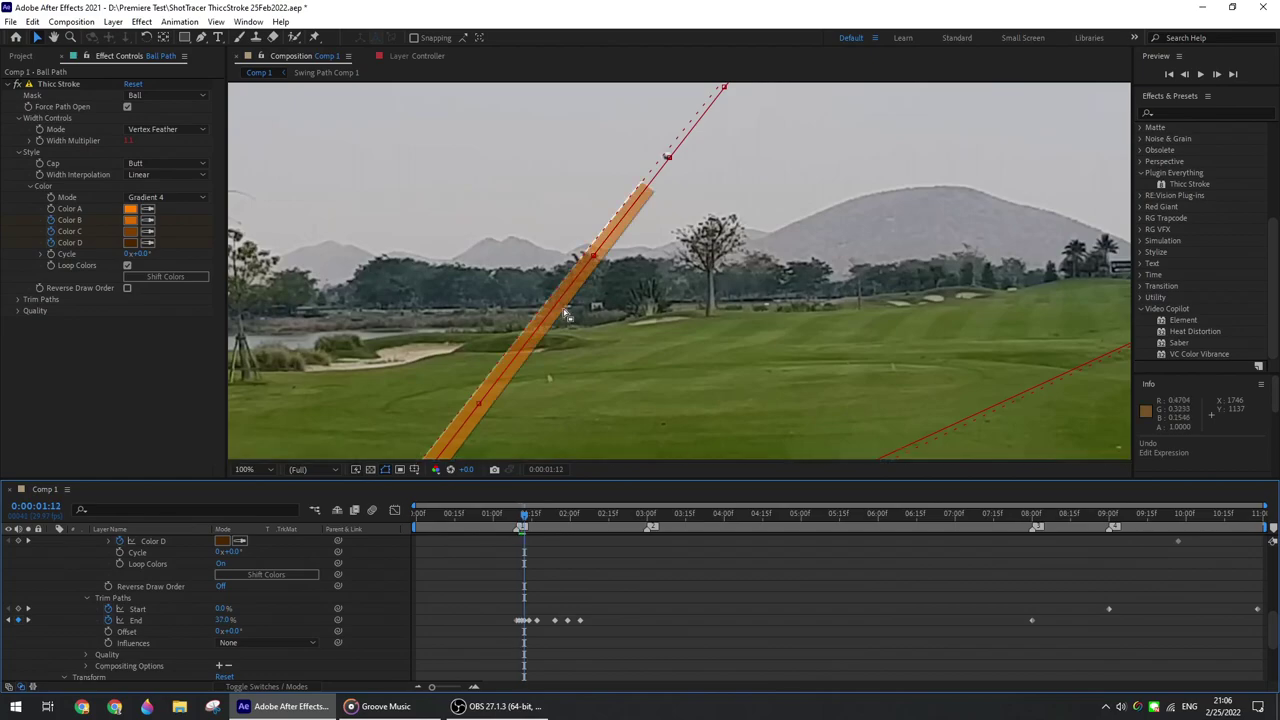
pyautogui.press('pagedown')
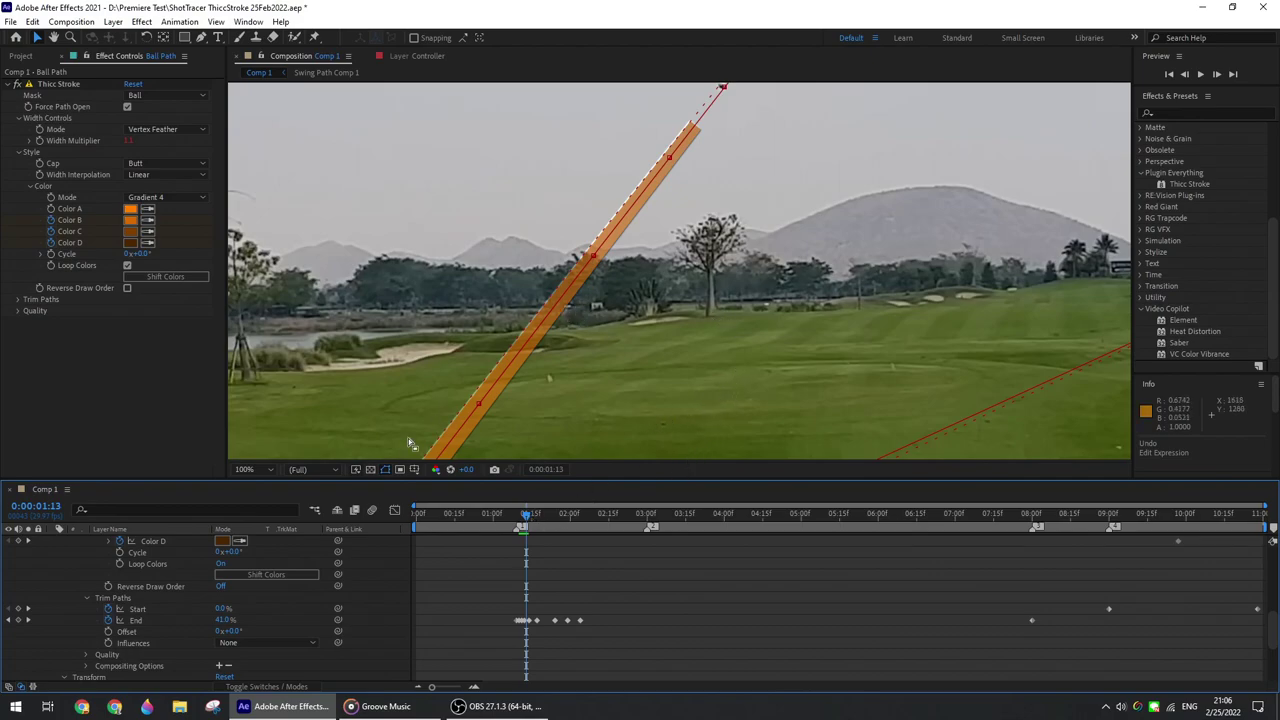
pyautogui.click(253, 470)
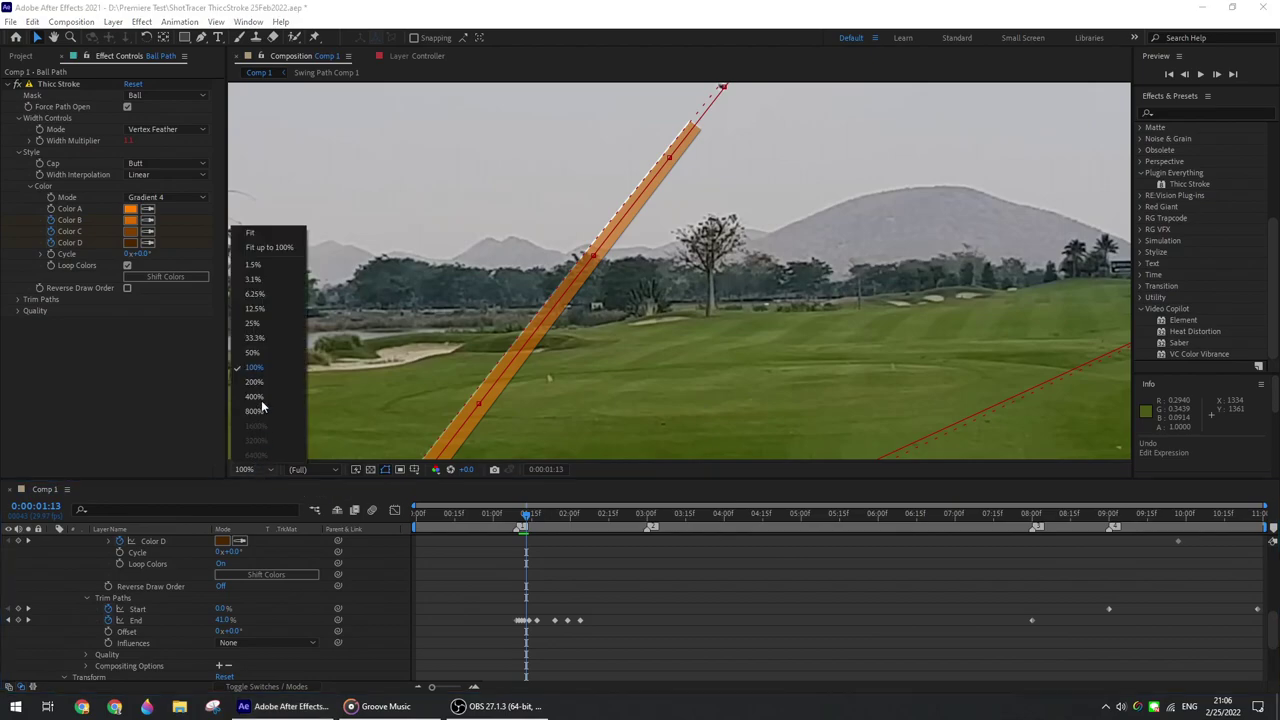
pyautogui.click(253, 231)
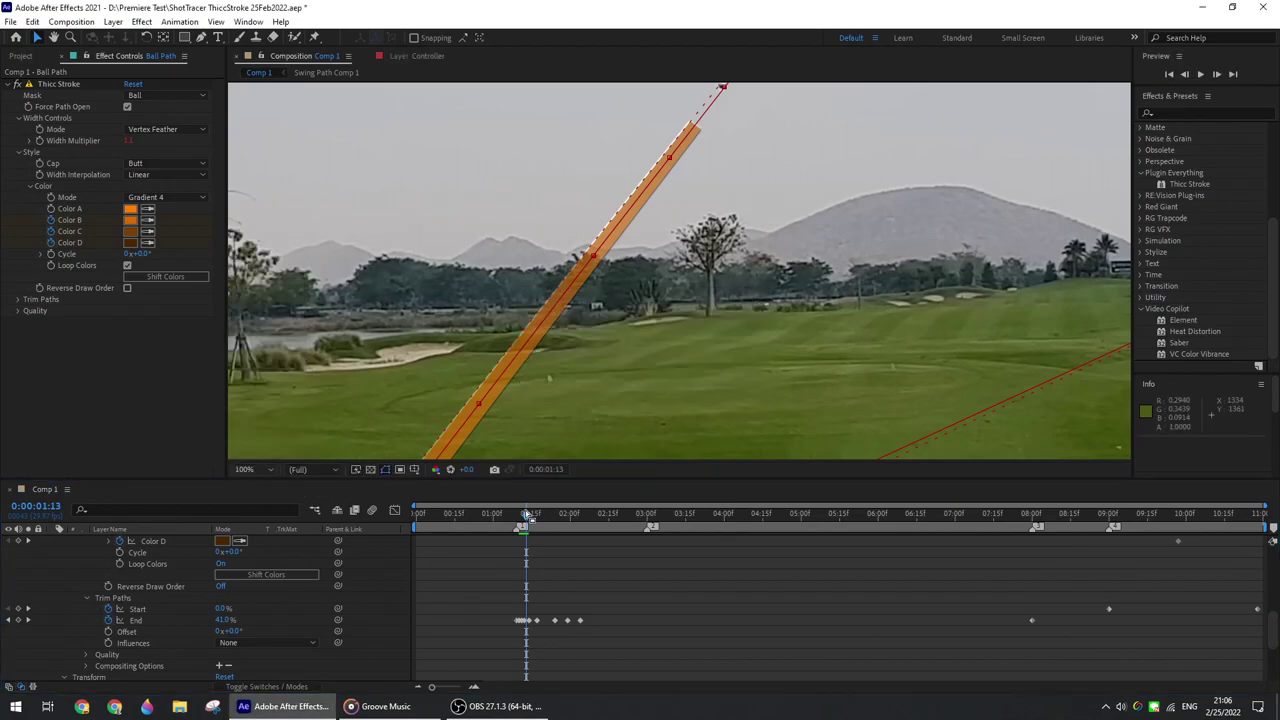
pyautogui.moveTo(535, 524); pyautogui.dragTo(1034, 534)
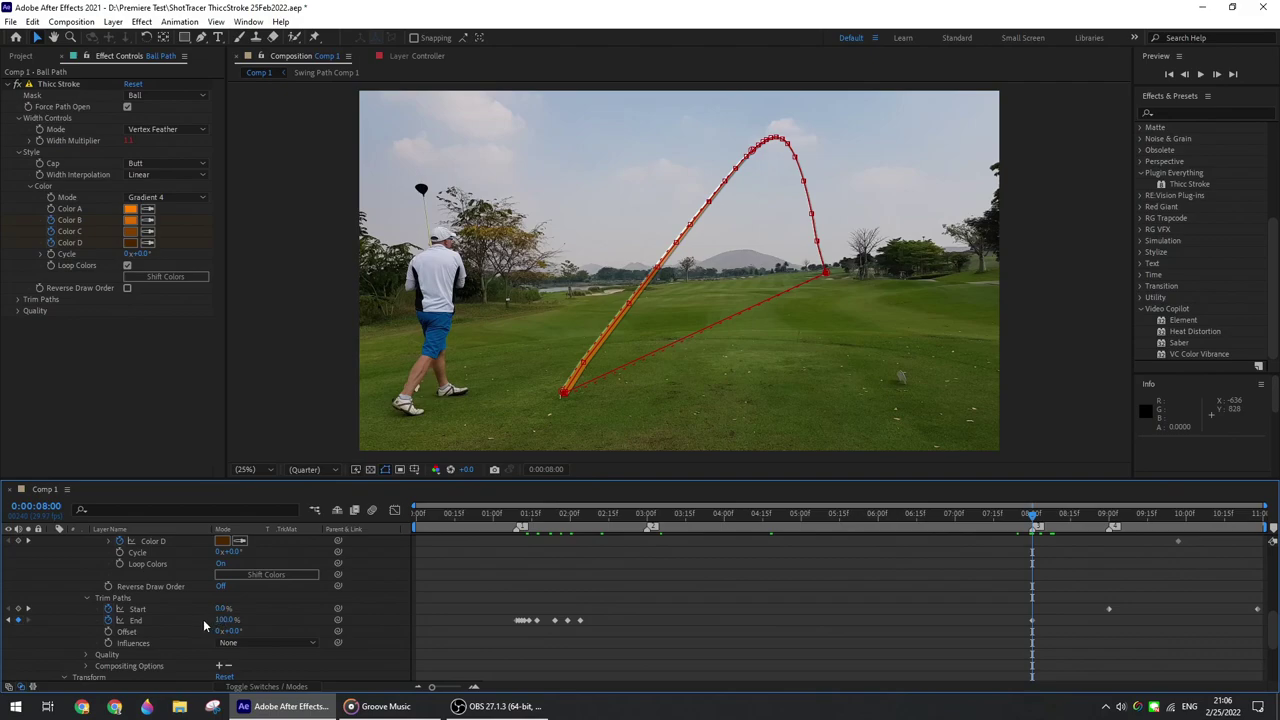
pyautogui.hotkey('ctrl', 'z')
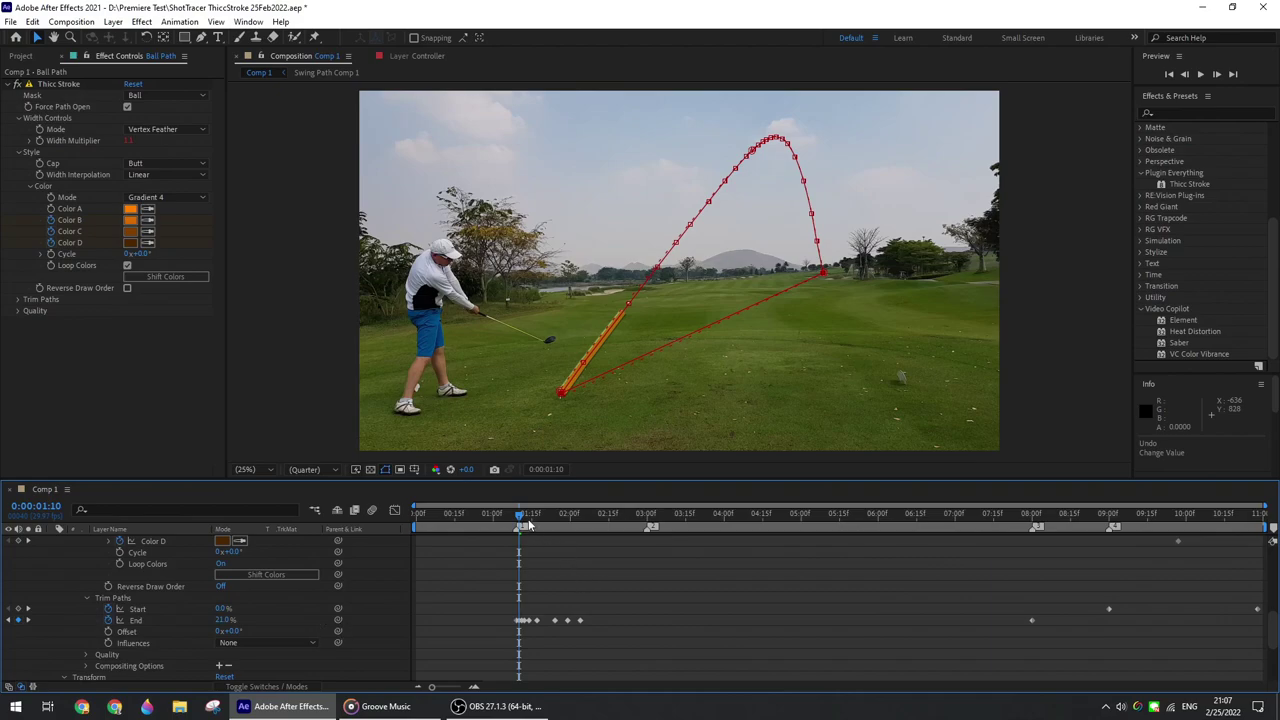
pyautogui.moveTo(527, 523); pyautogui.dragTo(1114, 534)
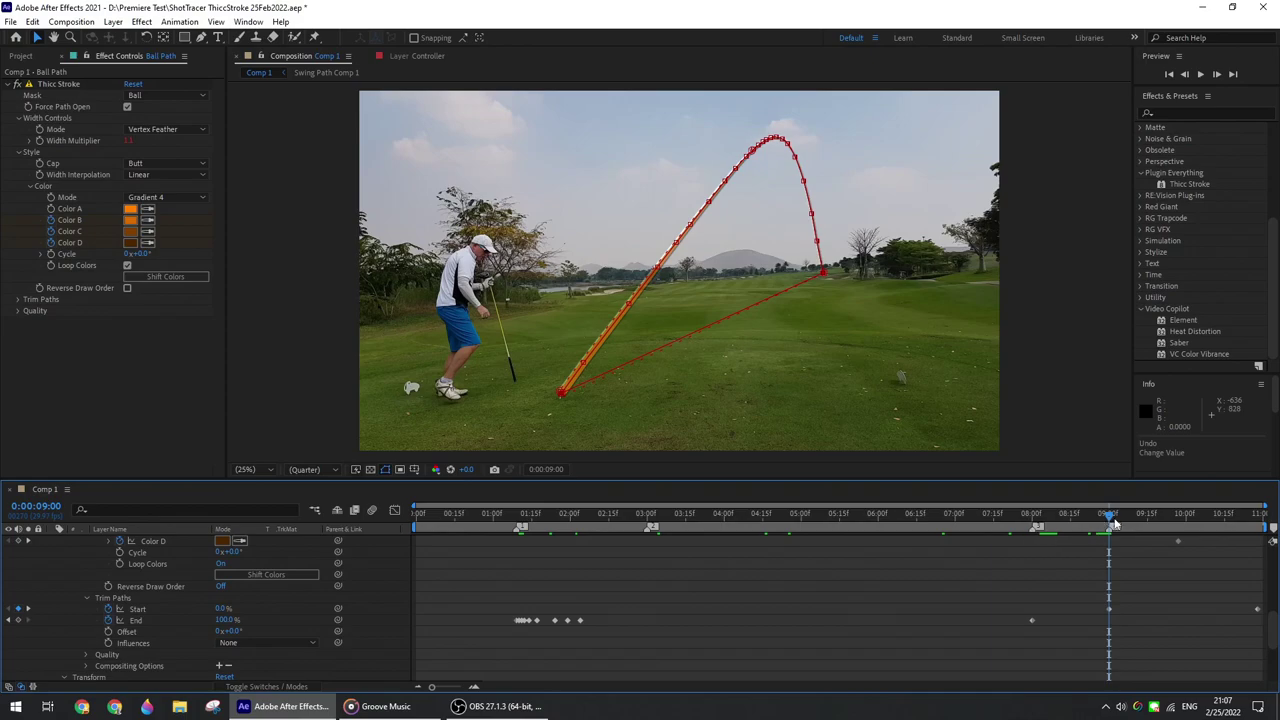
pyautogui.moveTo(1110, 517); pyautogui.dragTo(1189, 520)
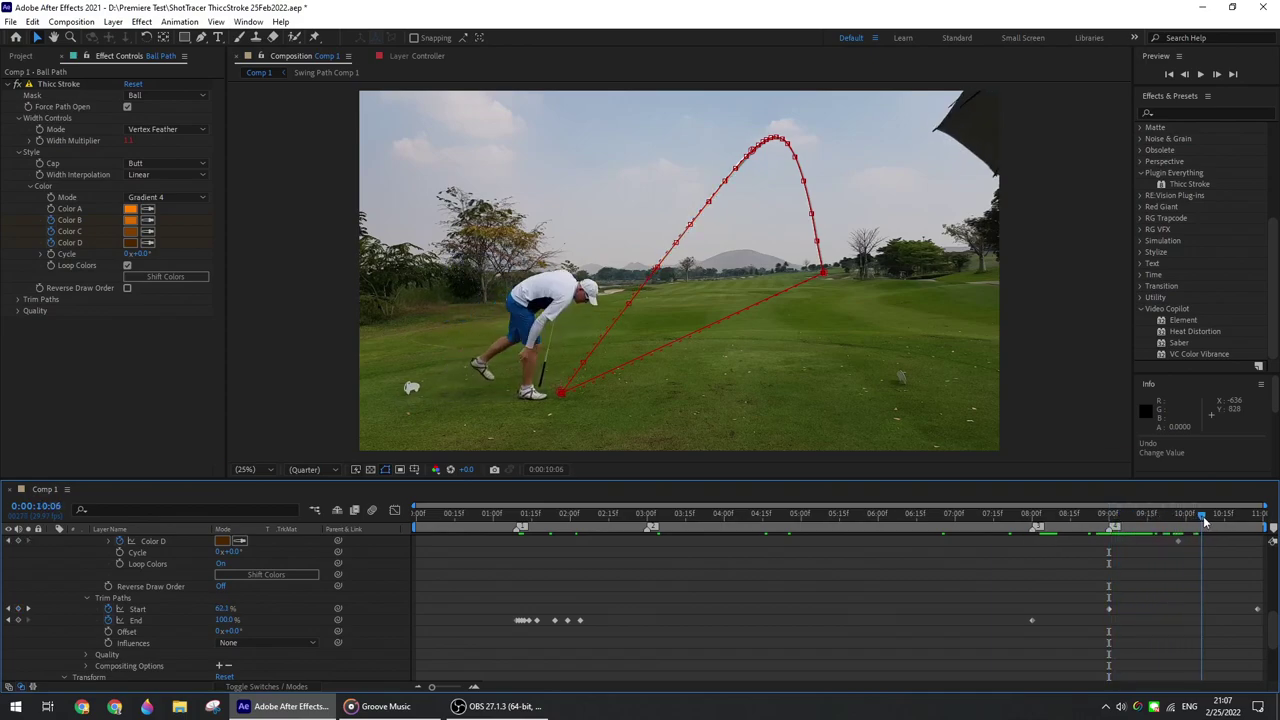
pyautogui.moveTo(1204, 520); pyautogui.dragTo(1270, 527)
# Step: Collapse Ball Path and open Ball Shadow's masks, selecting the Shadow Mask
pyautogui.scroll(2, 92, 577)
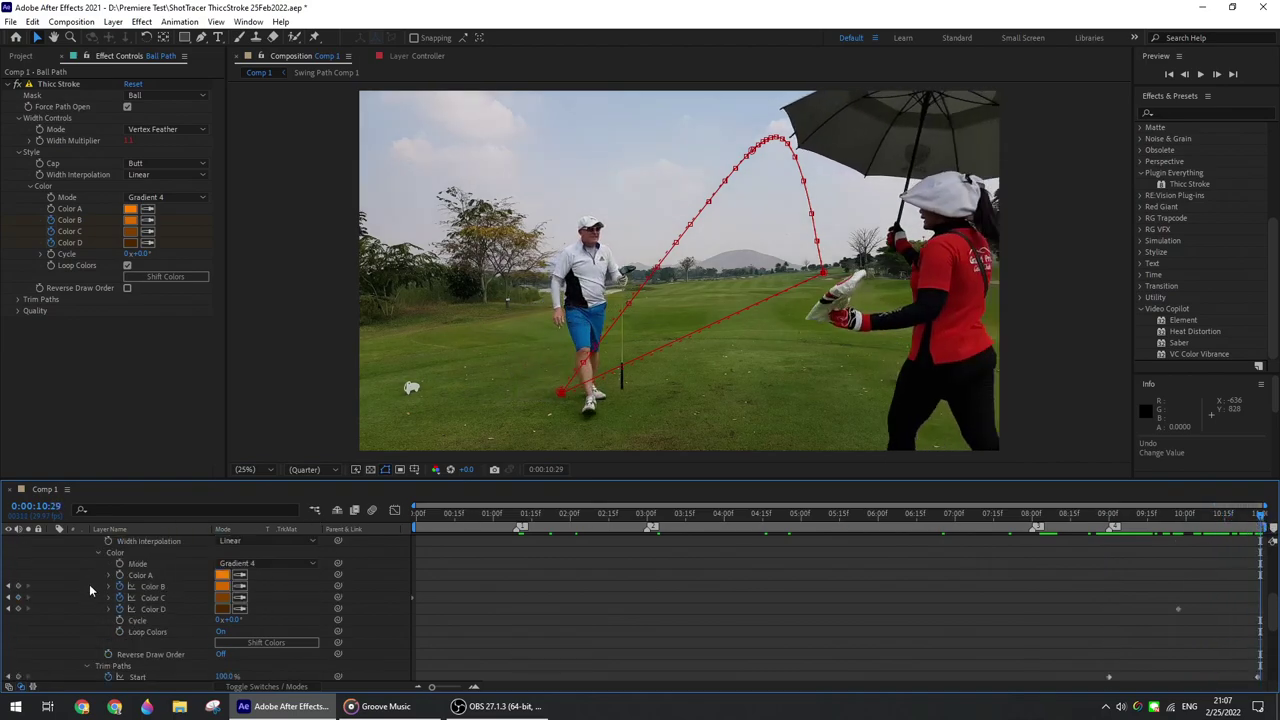
pyautogui.scroll(5, 89, 584)
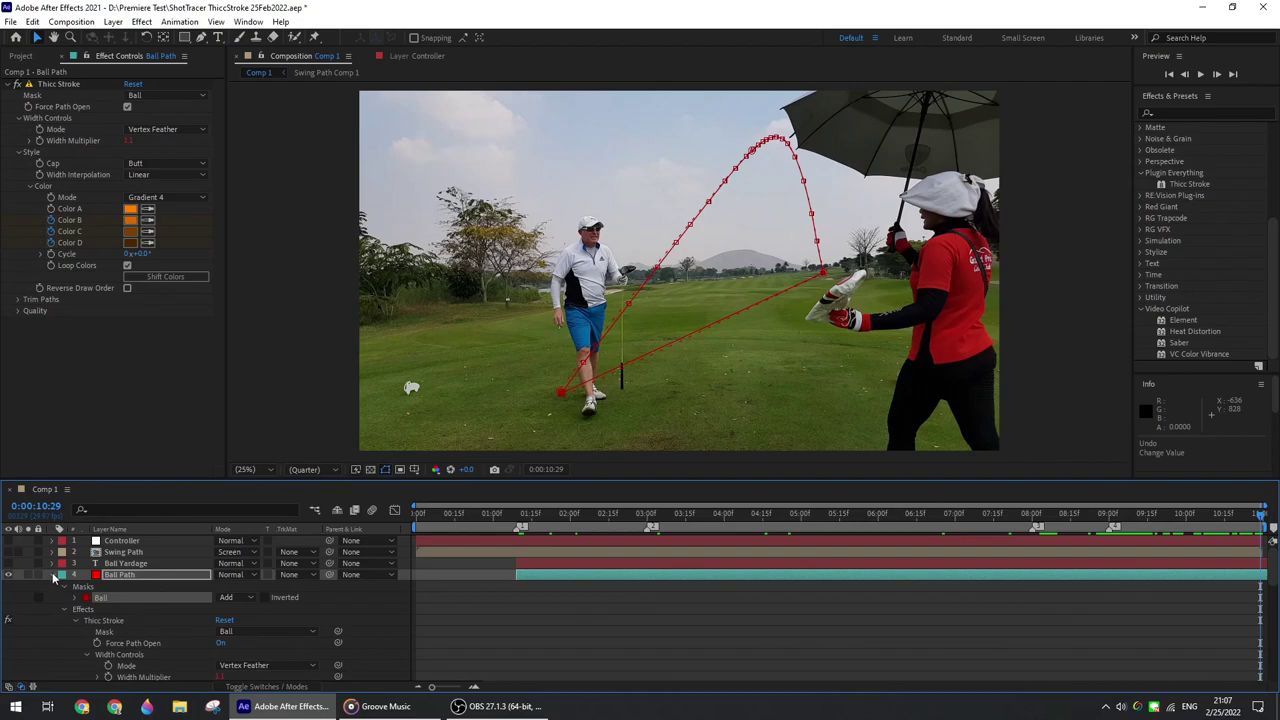
pyautogui.click(53, 576)
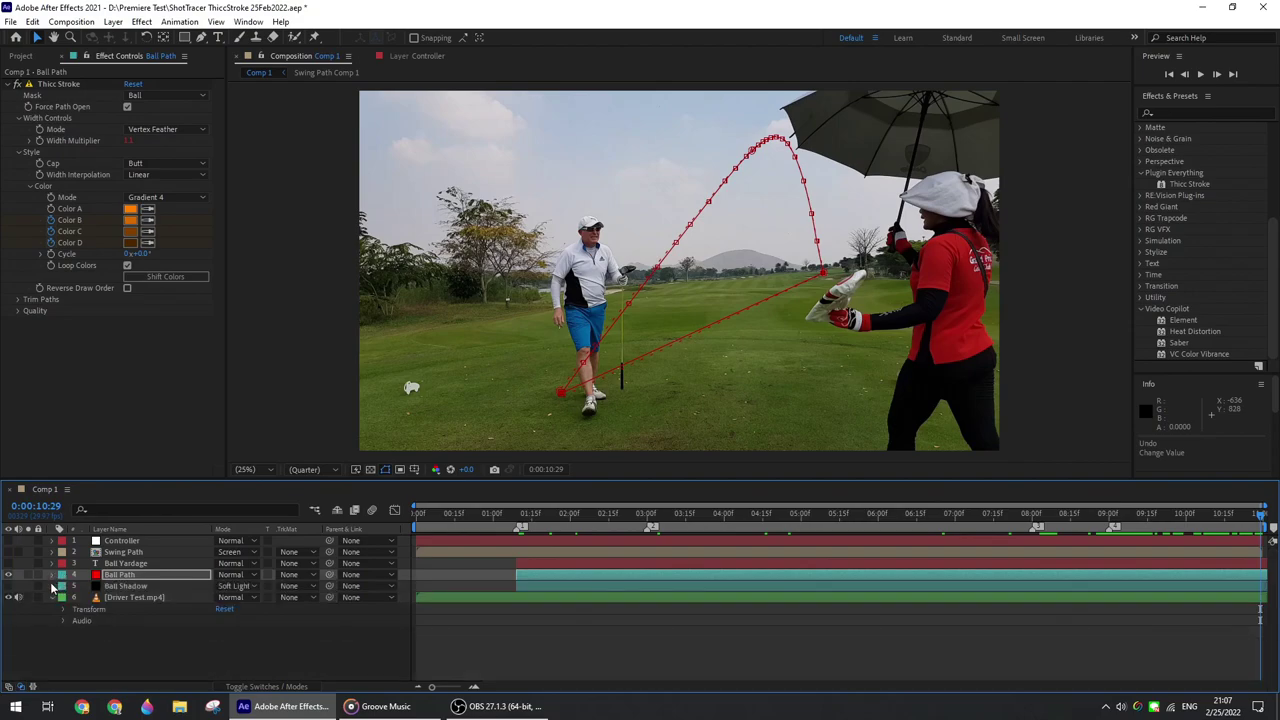
pyautogui.click(53, 587)
pyautogui.click(81, 597)
pyautogui.click(78, 602)
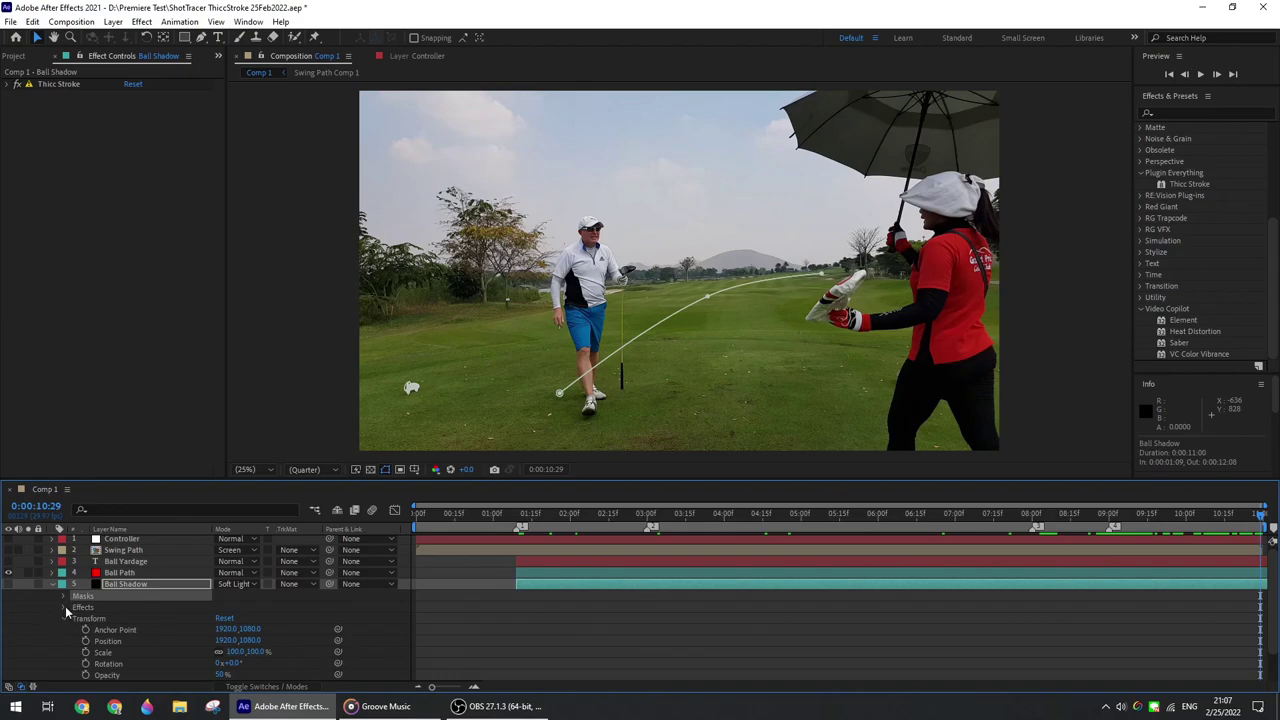
pyautogui.click(63, 596)
pyautogui.click(101, 608)
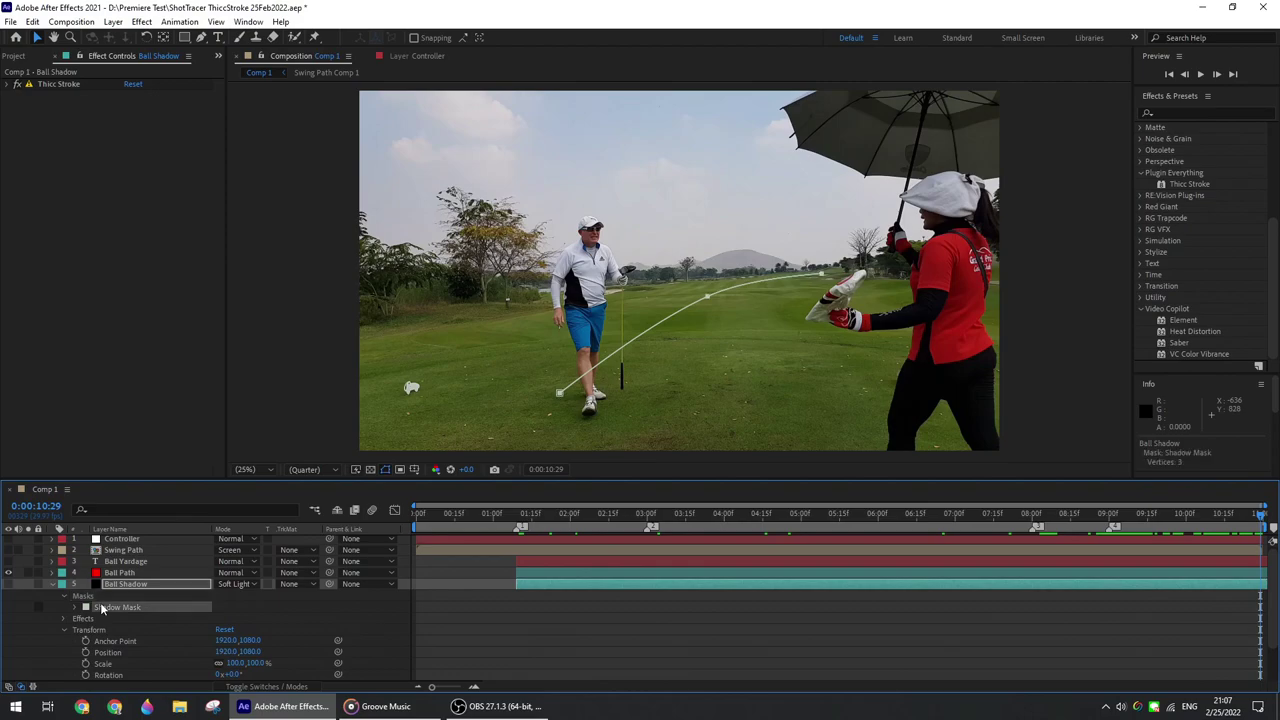
# Step: Check frames 0:00:01:25 to 0:00:04:28 and switch the preview resolution to Full
pyautogui.click(558, 515)
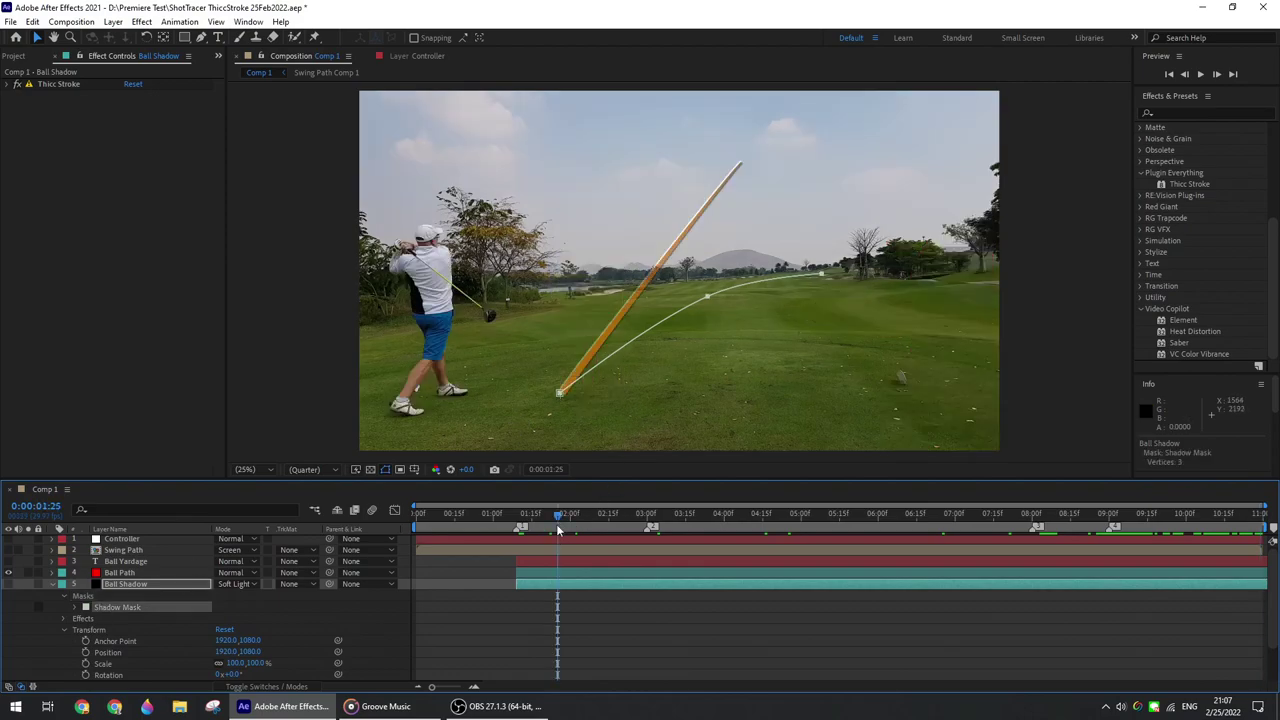
pyautogui.click(731, 530)
pyautogui.click(797, 530)
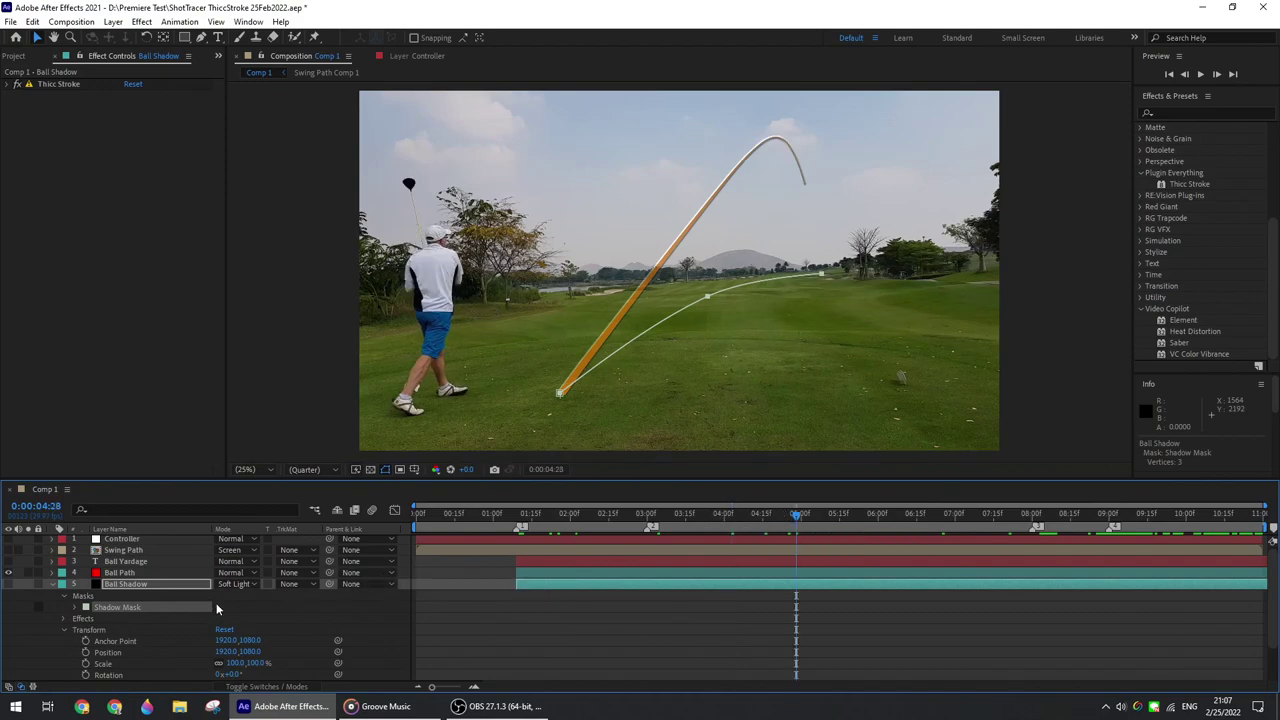
pyautogui.click(305, 469)
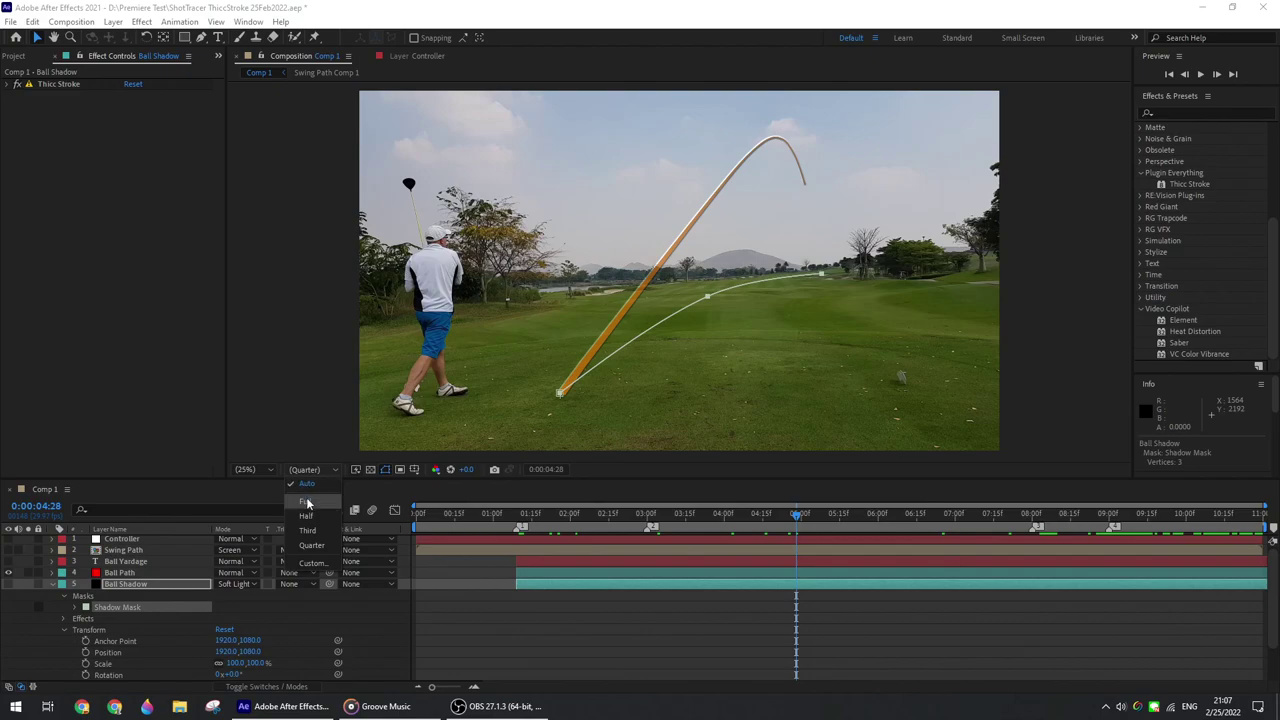
pyautogui.click(307, 501)
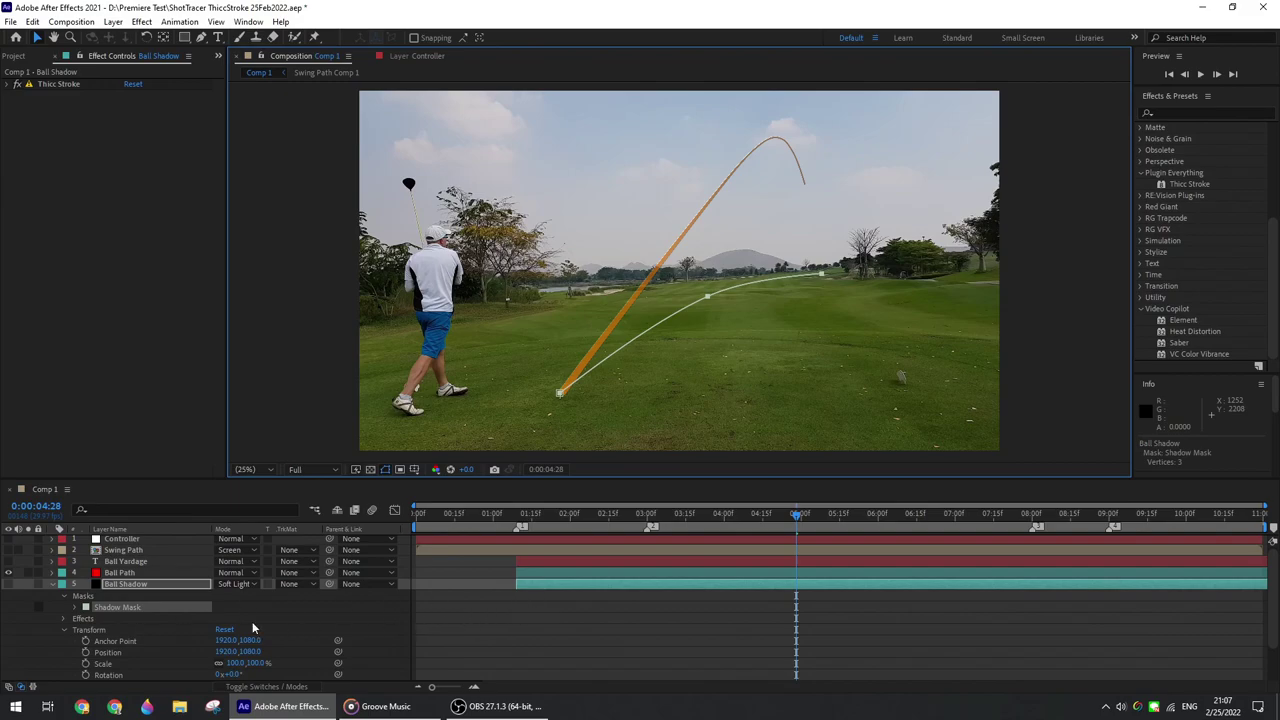
# Step: Turn Ball Shadow back on and reveal its Thicc Stroke Trim Paths values
pyautogui.click(9, 582)
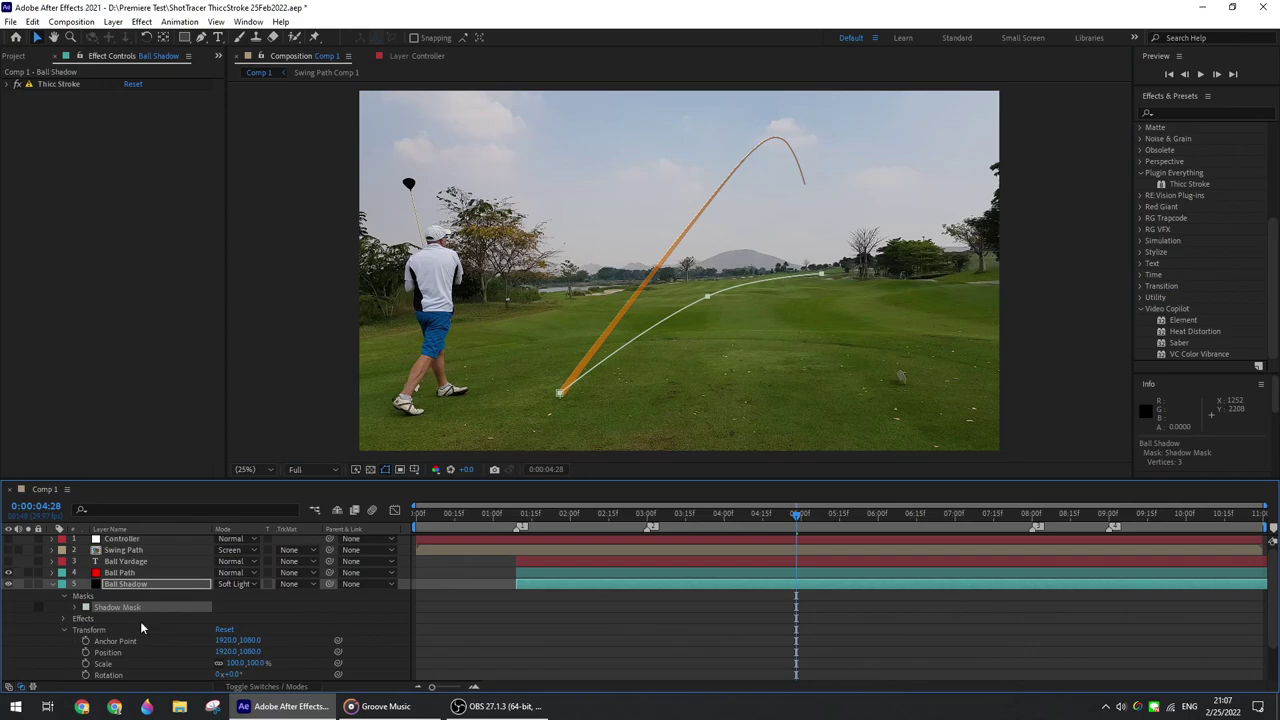
pyautogui.scroll(-1, 136, 628)
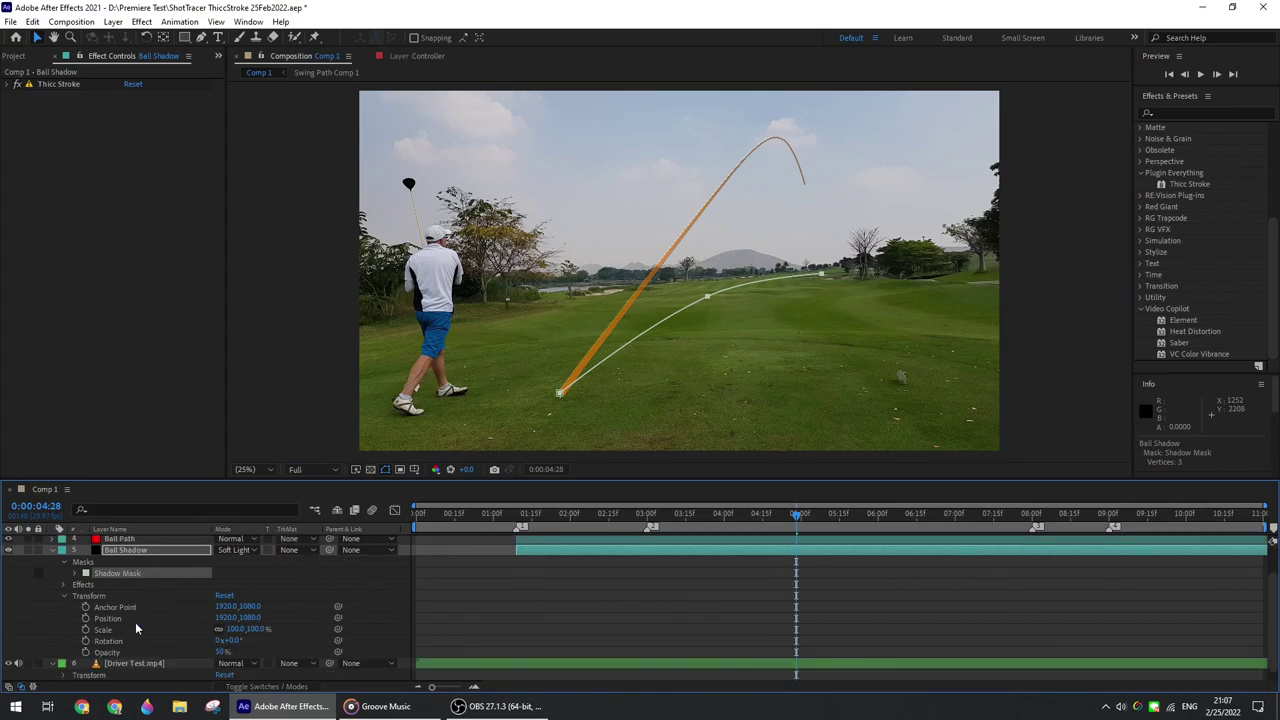
pyautogui.click(65, 584)
pyautogui.scroll(-1, 122, 587)
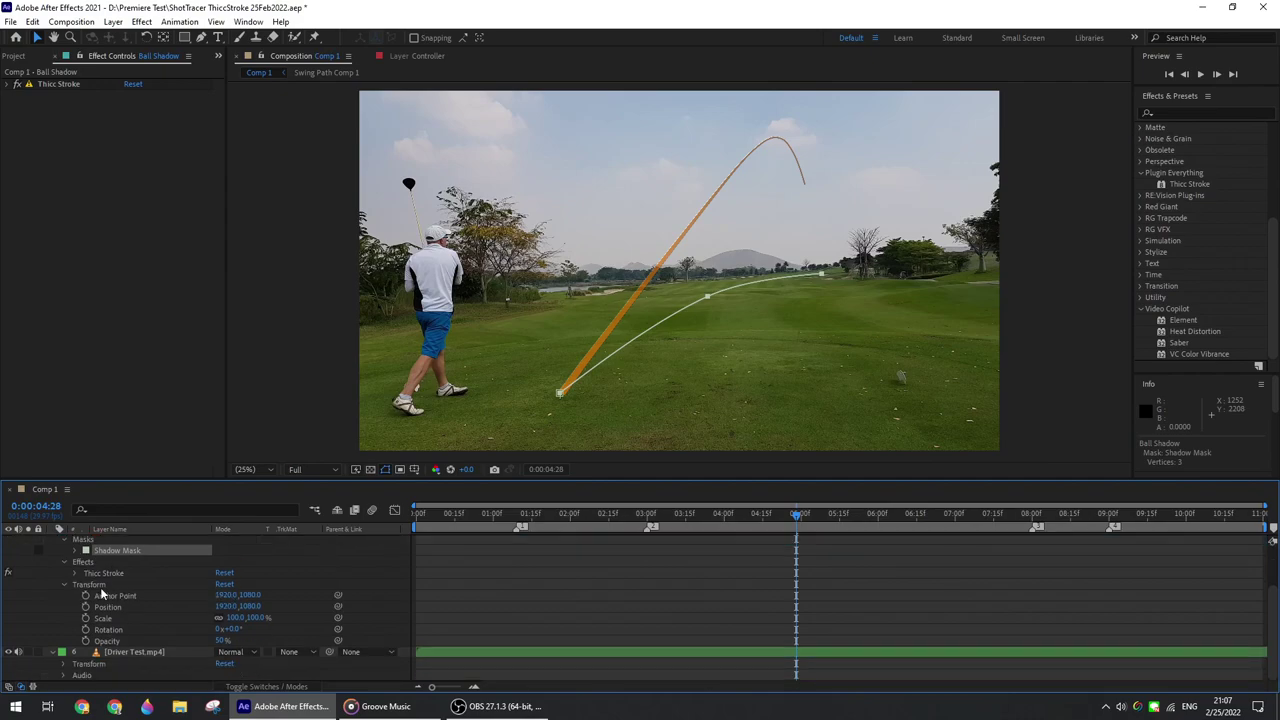
pyautogui.scroll(1, 66, 583)
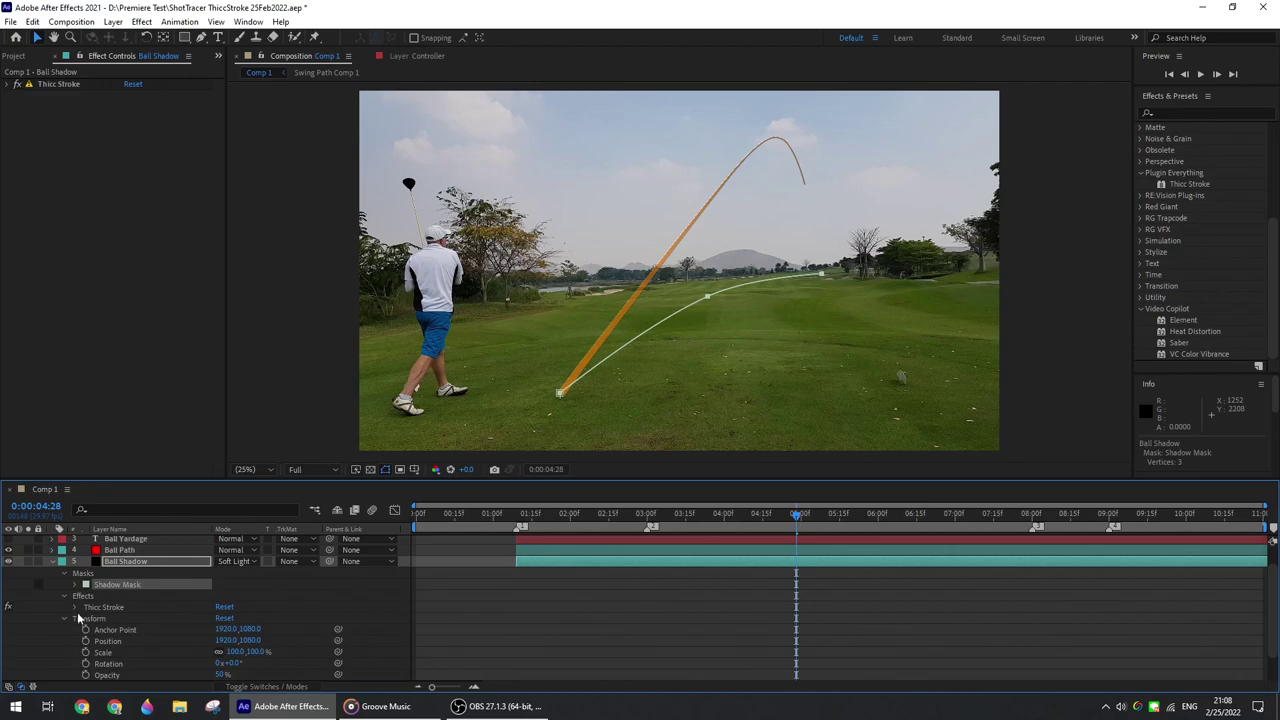
pyautogui.scroll(-1, 77, 612)
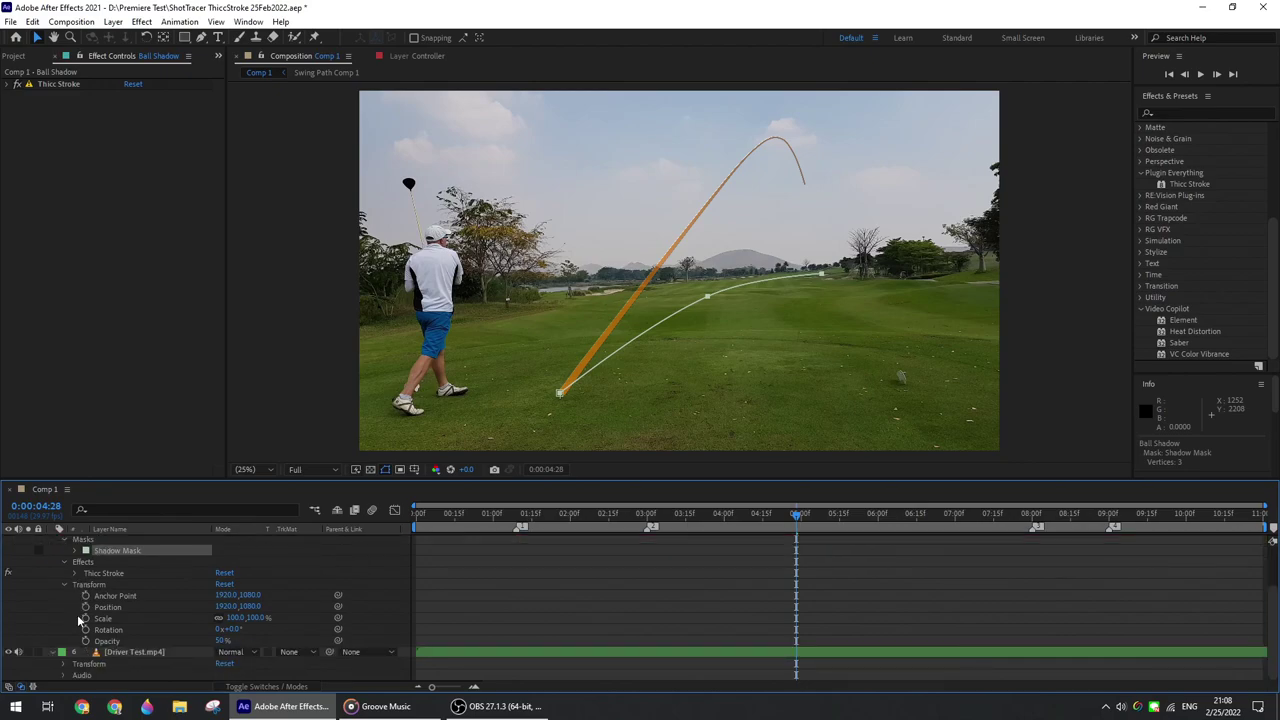
pyautogui.click(75, 574)
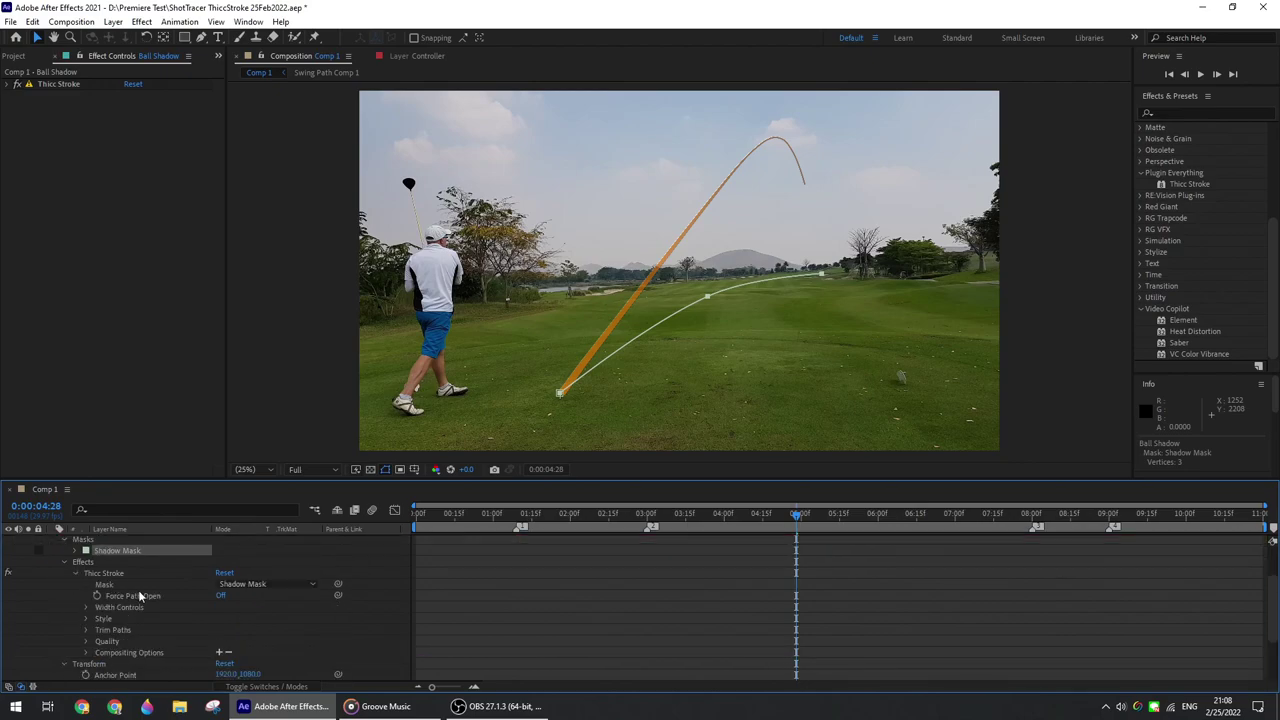
pyautogui.scroll(-1, 134, 591)
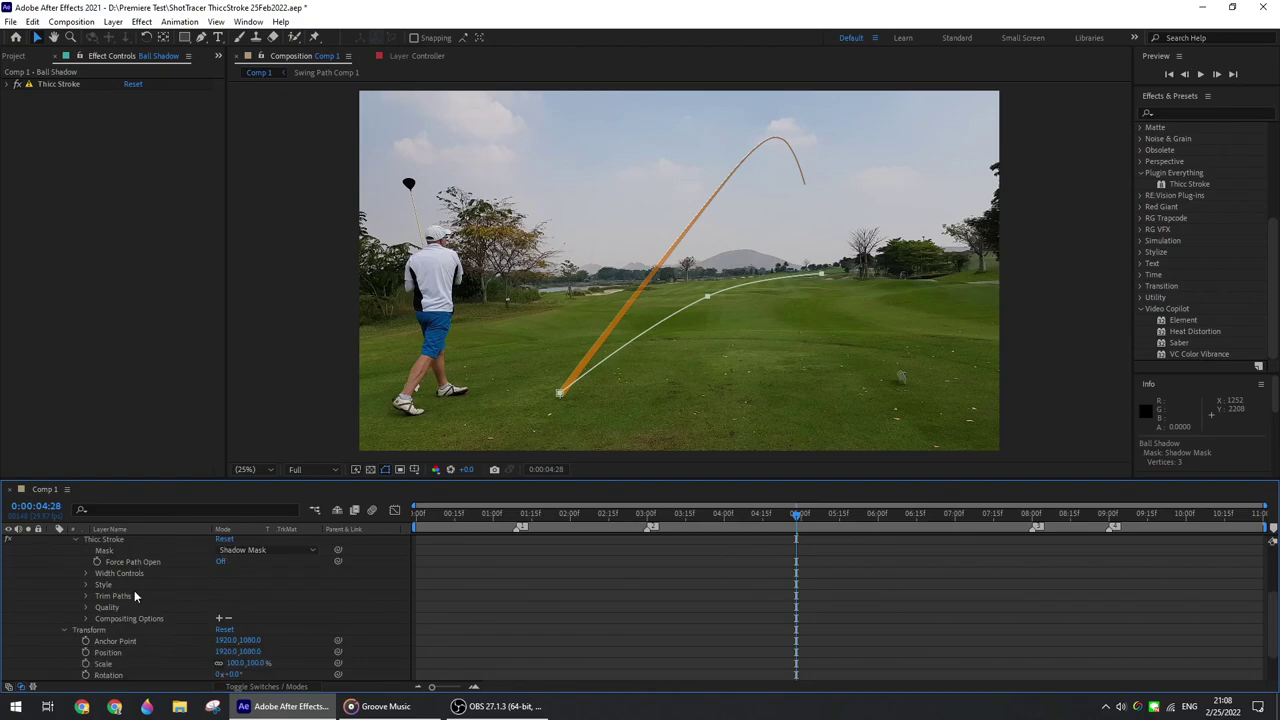
pyautogui.scroll(-2, 134, 590)
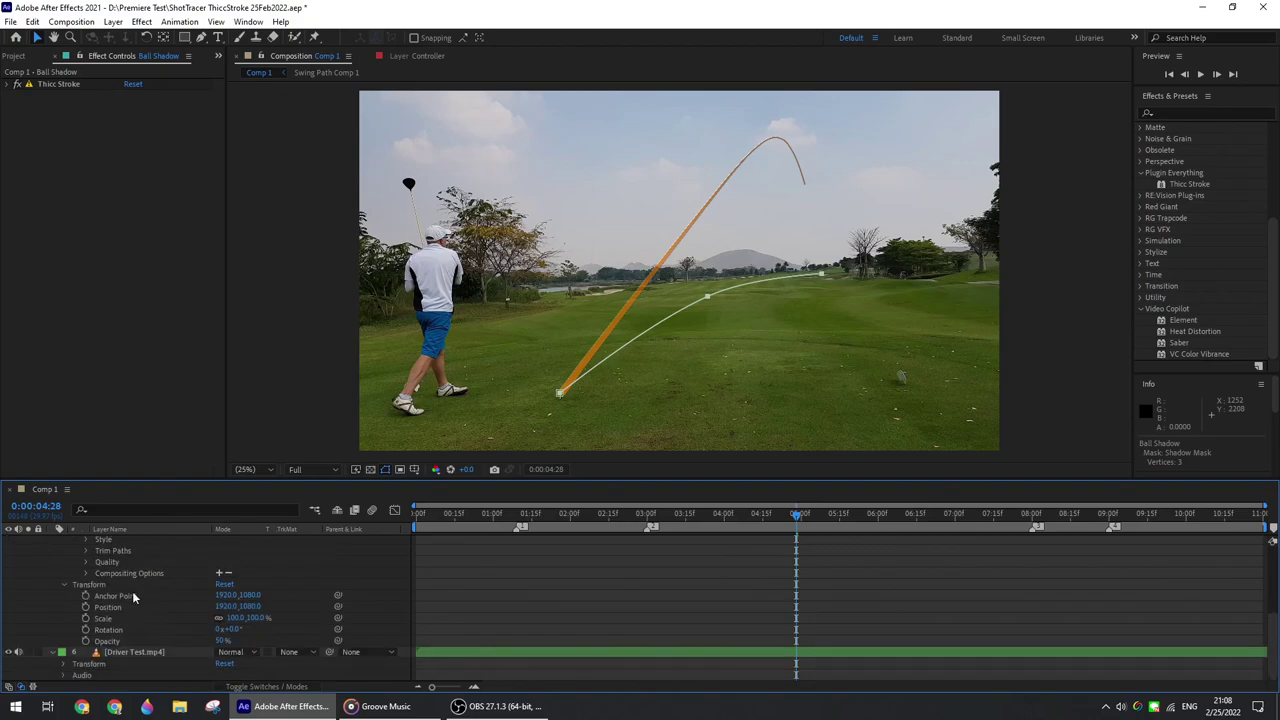
pyautogui.scroll(2, 132, 595)
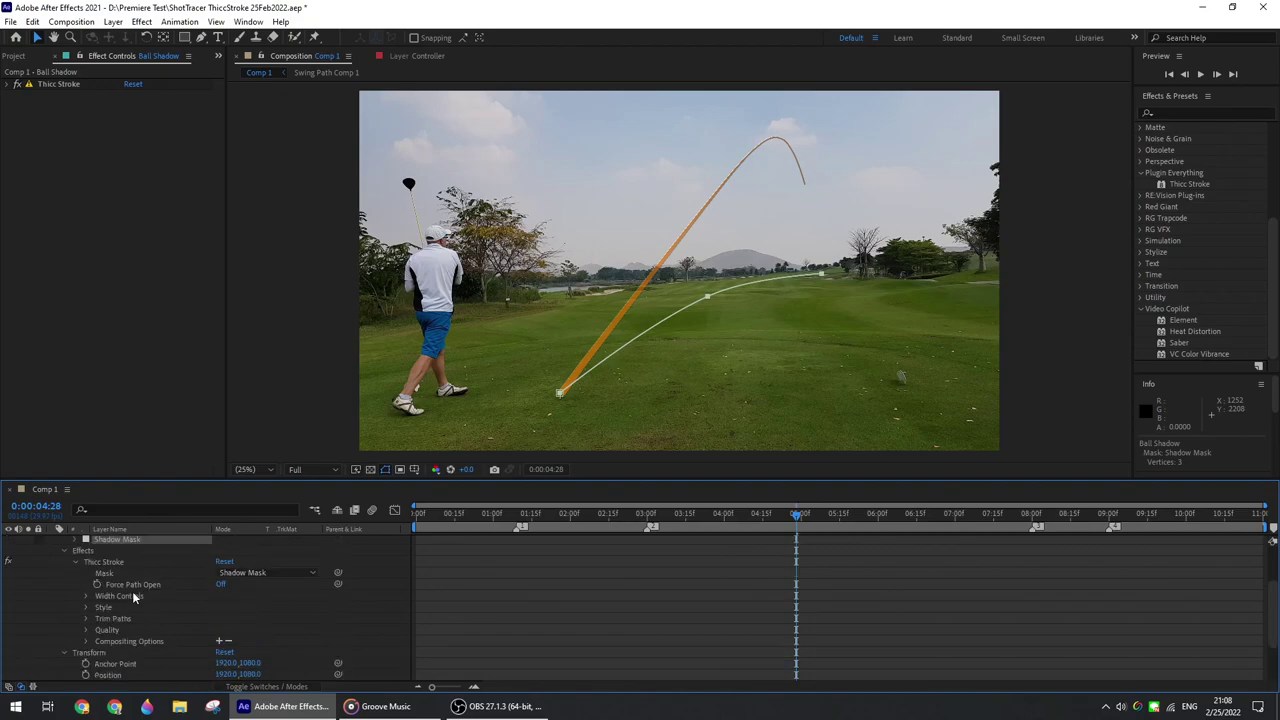
pyautogui.click(86, 618)
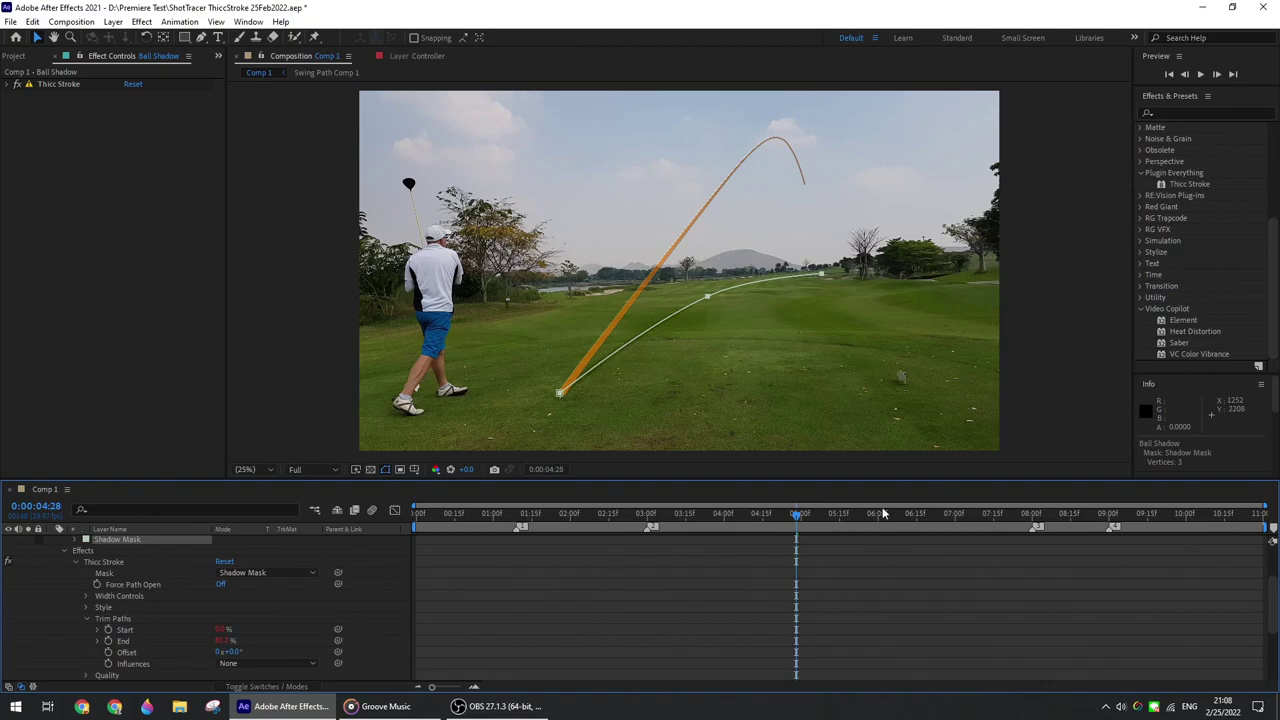
# Step: Scrub to 0:00:09:12 watching the shadow's Trim Paths animate, then collapse Ball Shadow
pyautogui.moveTo(797, 517); pyautogui.dragTo(1160, 530)
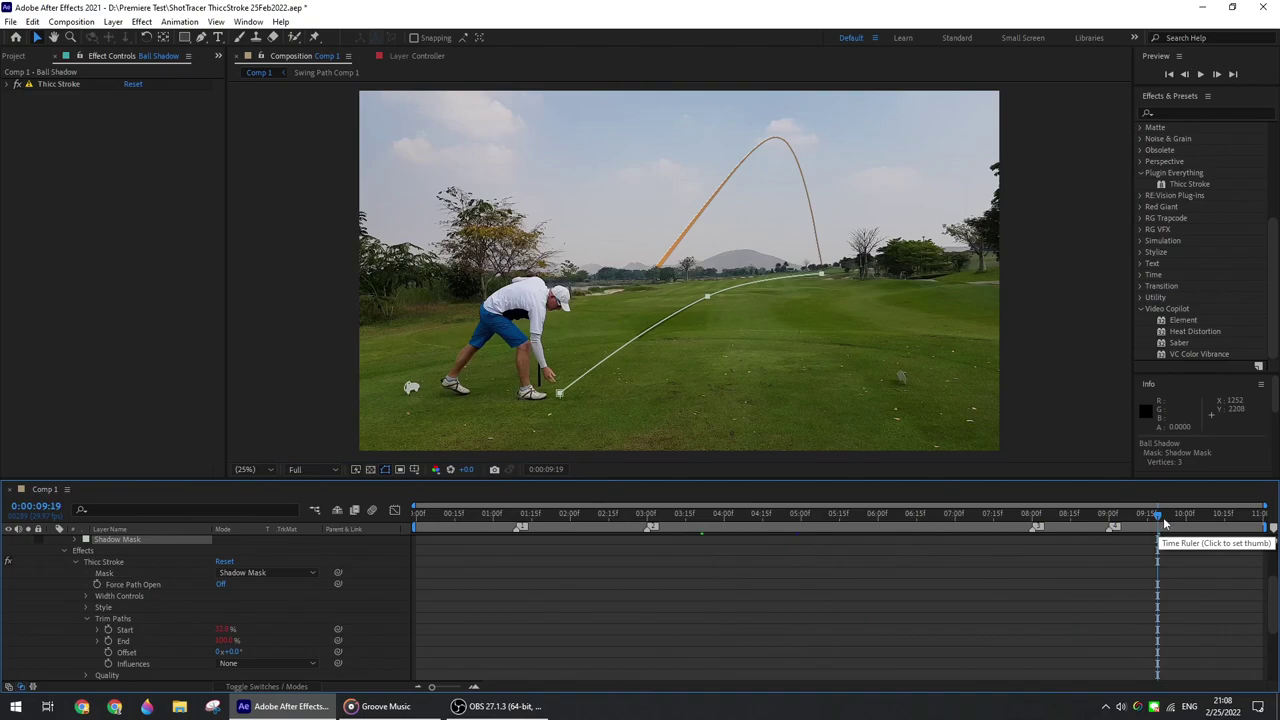
pyautogui.click(1141, 516)
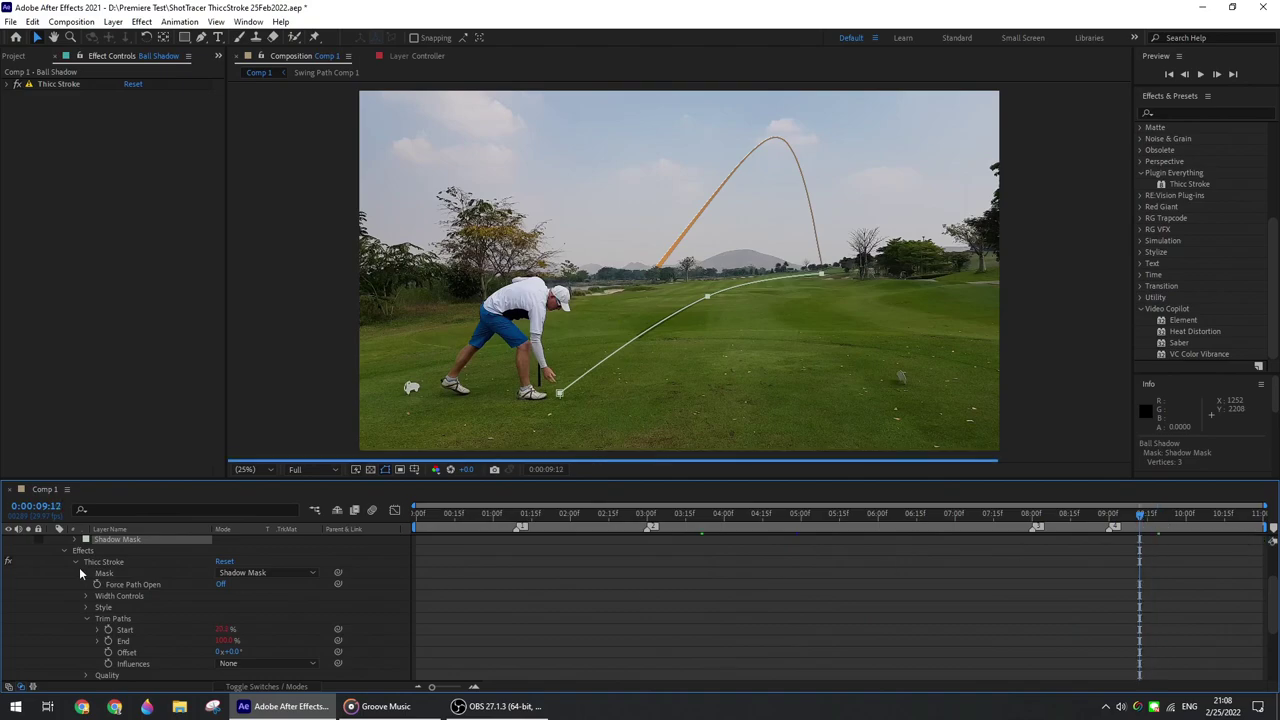
pyautogui.scroll(2, 80, 567)
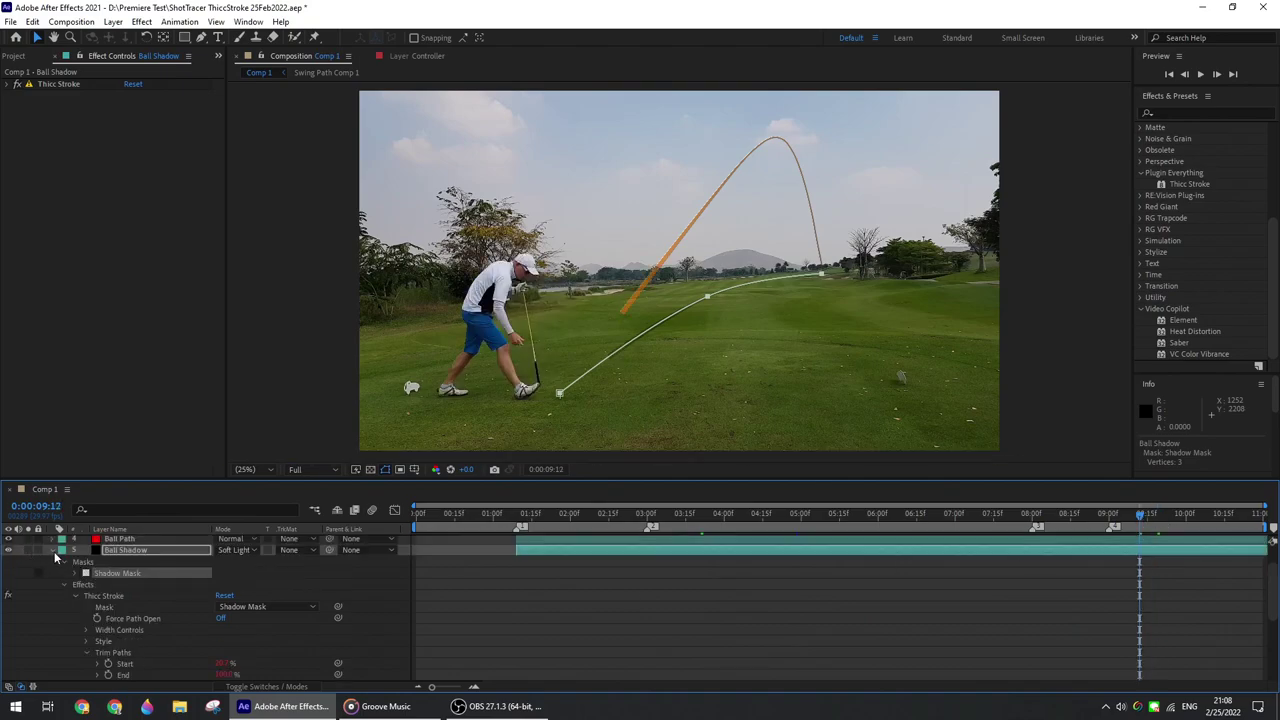
pyautogui.click(52, 551)
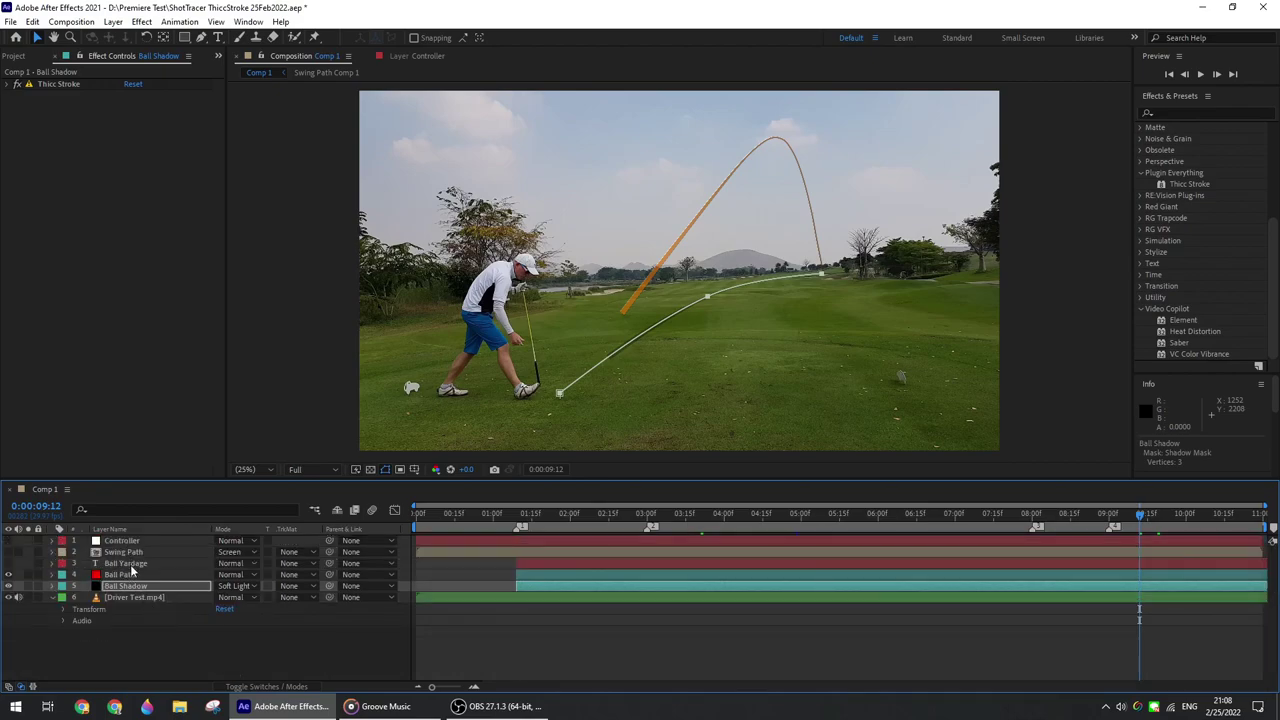
# Step: Show and expand Ball Yardage while hiding the Ball Path and Ball Shadow layers
pyautogui.click(126, 564)
pyautogui.click(9, 564)
pyautogui.click(9, 575)
pyautogui.click(9, 586)
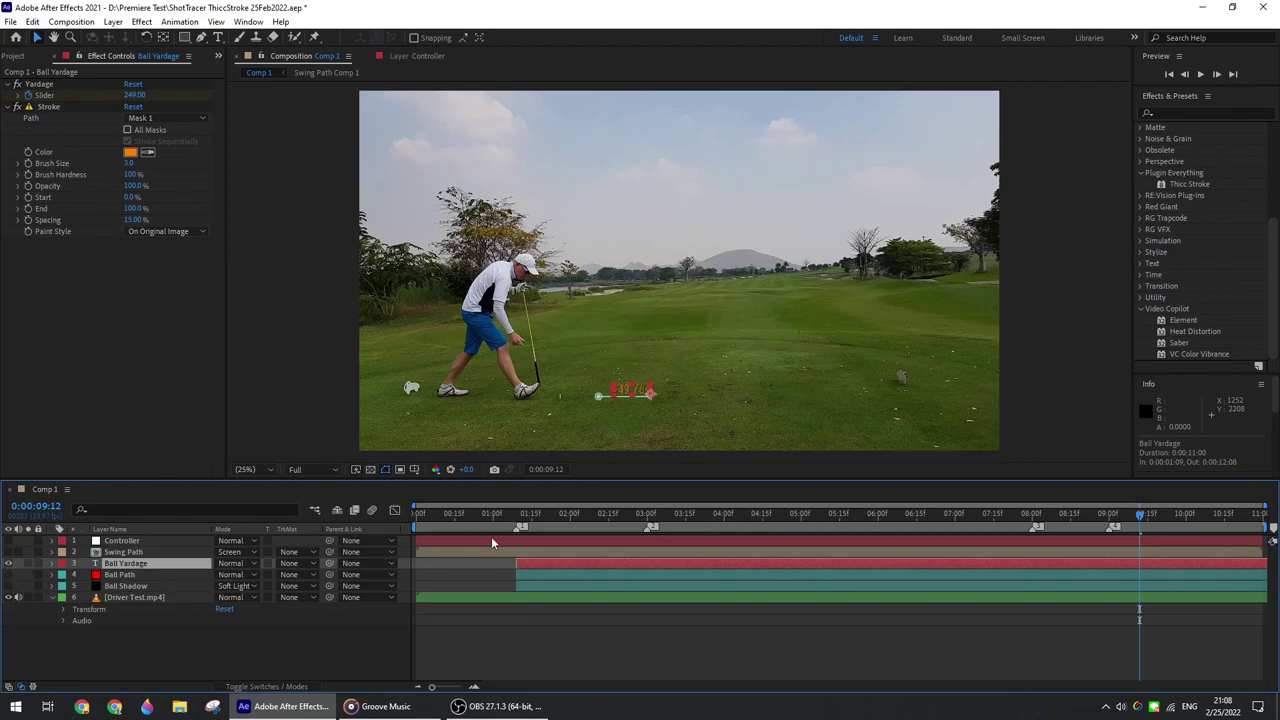
pyautogui.click(53, 563)
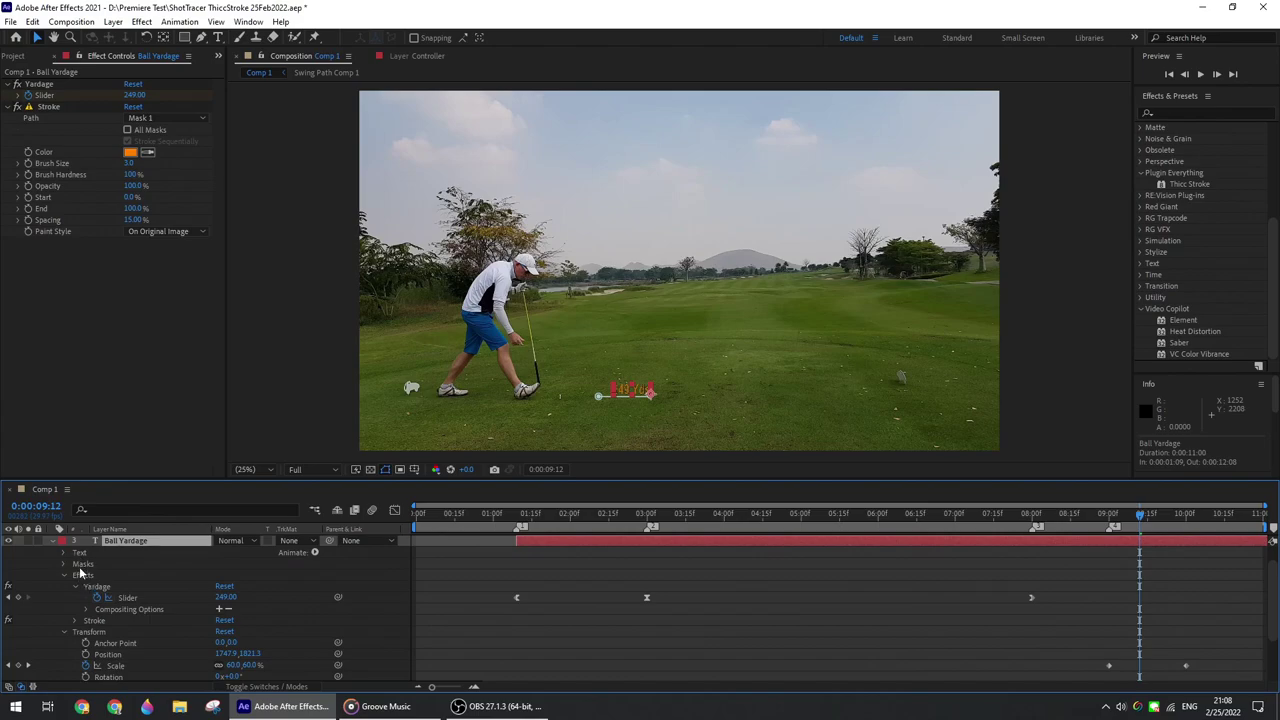
# Step: Scrub from 0:00:03:00 past 7 seconds to watch the counter reach 249 Yds and shrink
pyautogui.scroll(-2, 85, 583)
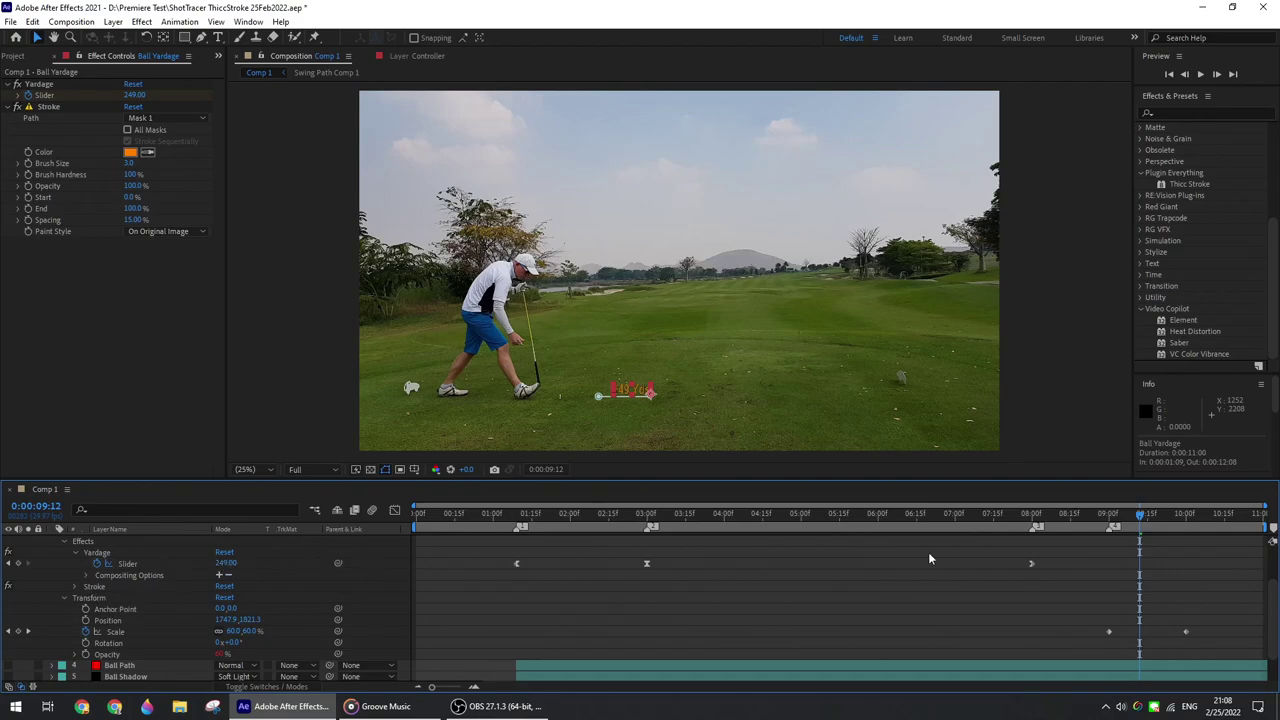
pyautogui.moveTo(1138, 516); pyautogui.dragTo(648, 518)
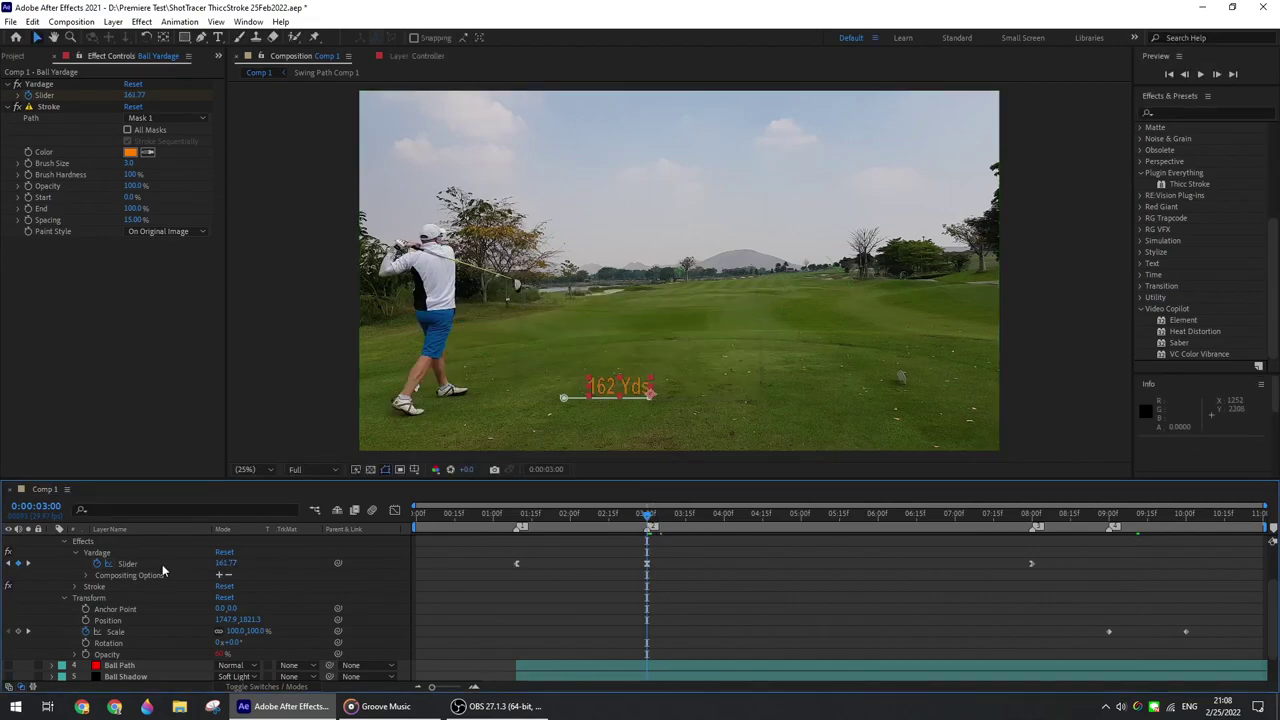
pyautogui.click(651, 519)
pyautogui.moveTo(668, 520); pyautogui.dragTo(1010, 566)
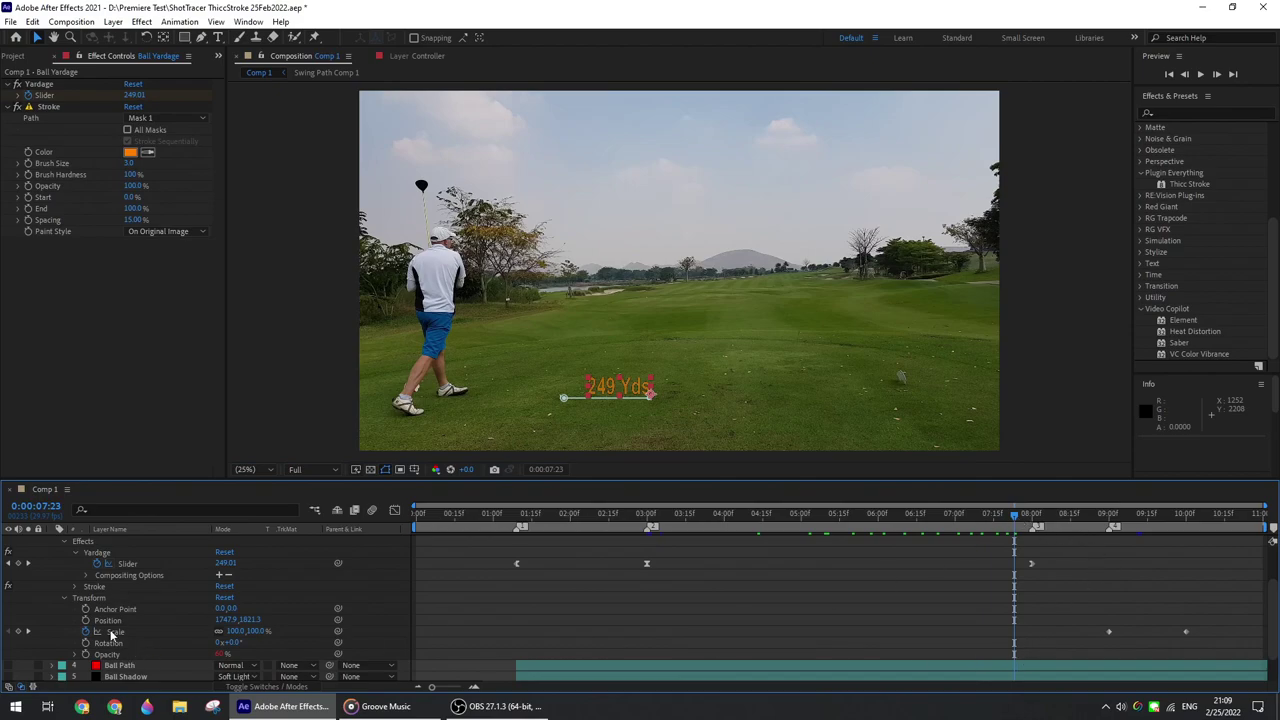
pyautogui.click(1027, 518)
pyautogui.moveTo(1078, 530); pyautogui.dragTo(1148, 540)
pyautogui.scroll(3, 600, 555)
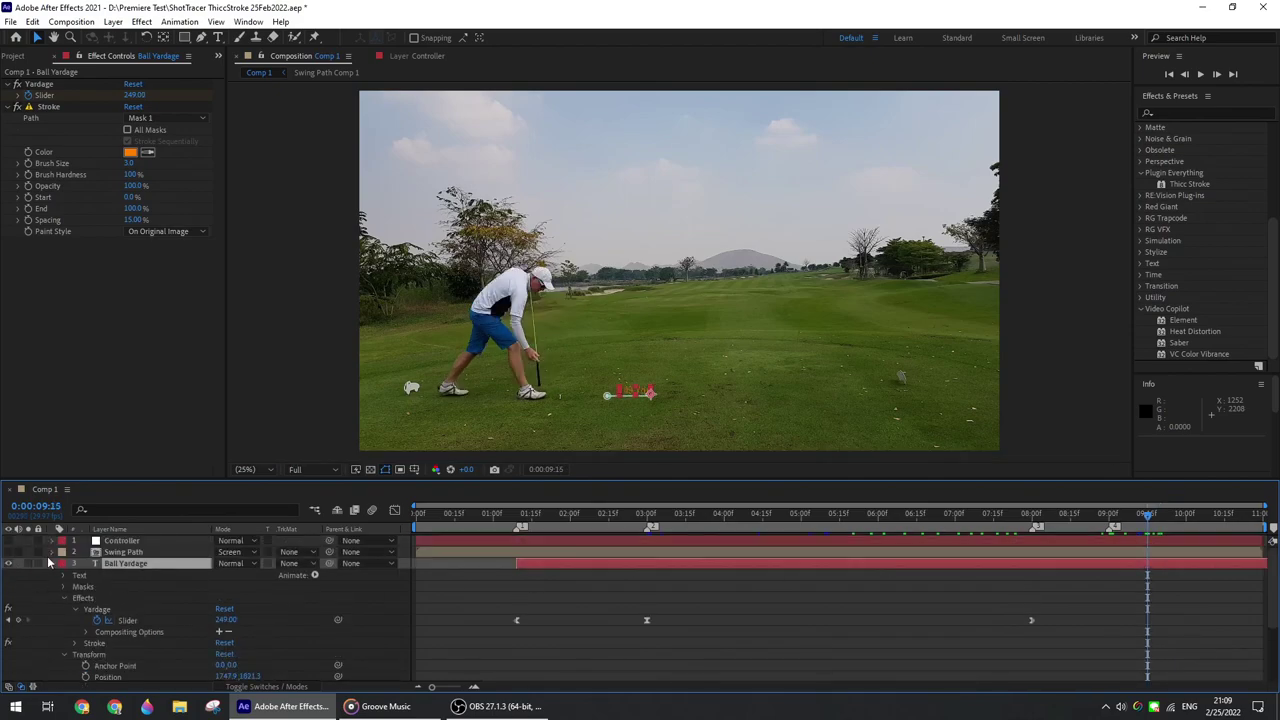
# Step: Collapse Ball Yardage and open the Swing Path precomposition
pyautogui.click(53, 565)
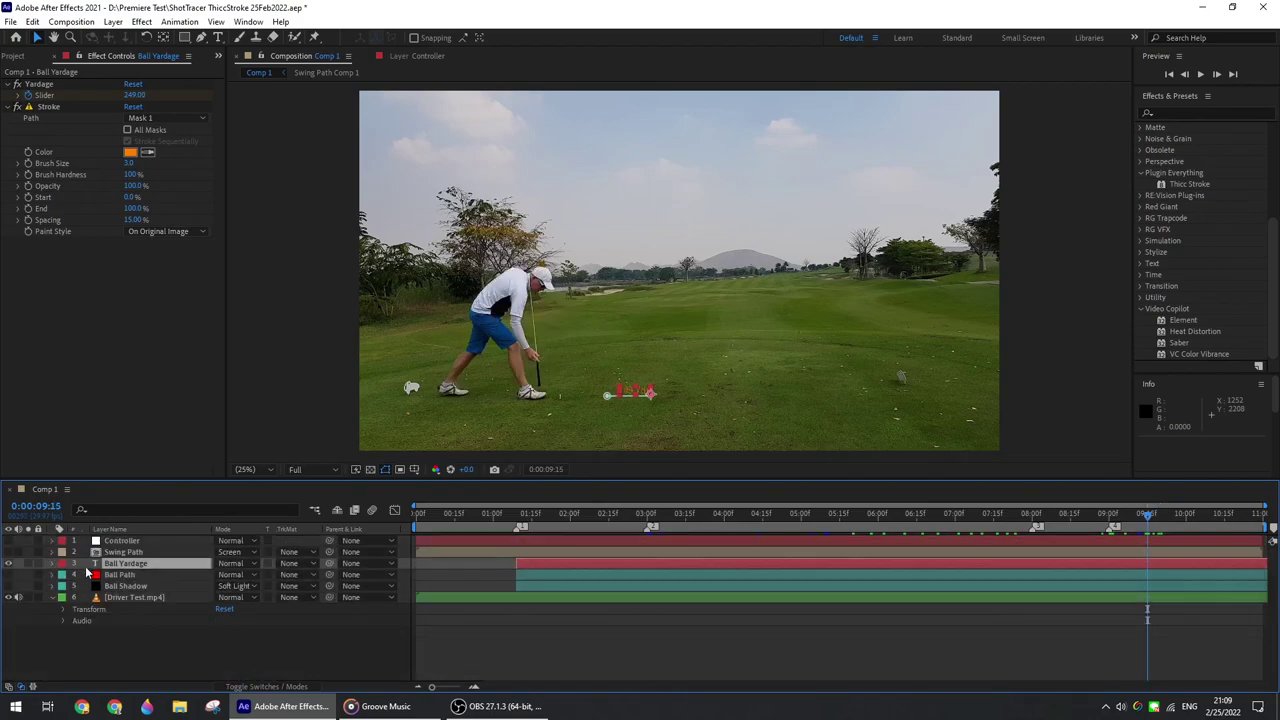
pyautogui.click(124, 553)
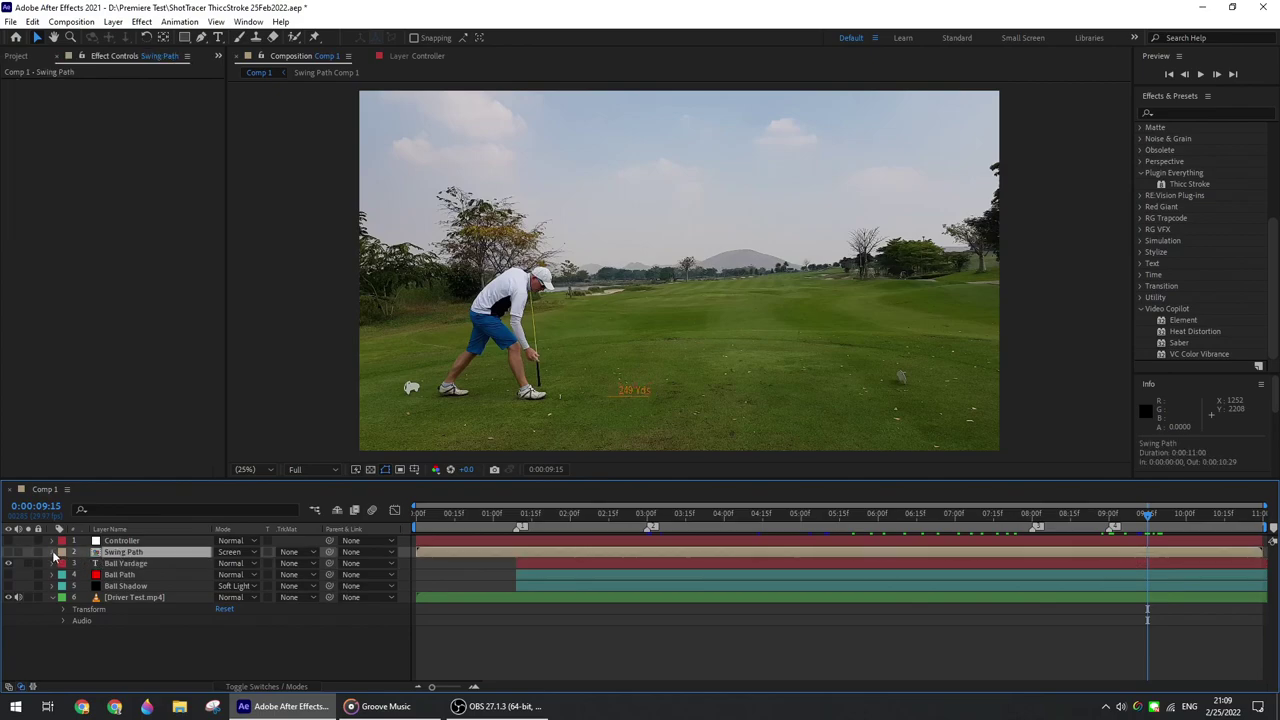
pyautogui.click(52, 552)
pyautogui.doubleClick(124, 552)
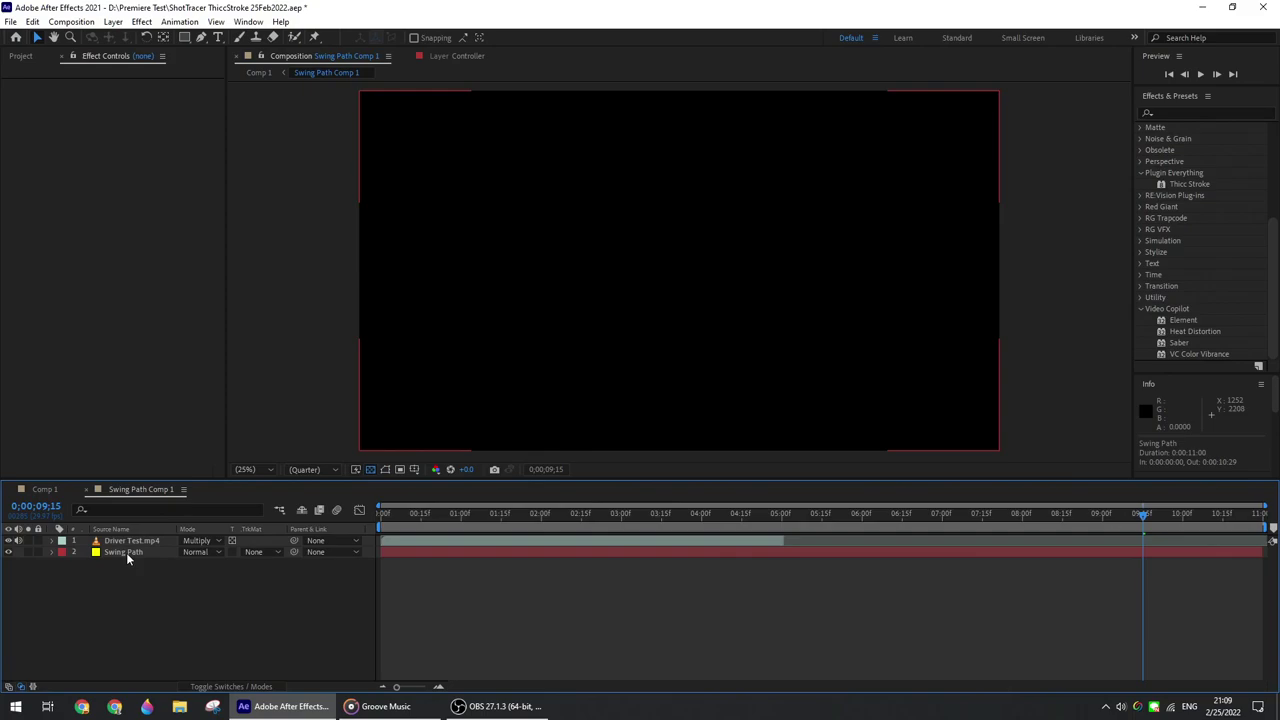
# Step: In Swing Path Comp 1, preview at Full resolution on frame 23 and select the Swing Path layer to show its Saber settings
pyautogui.moveTo(1146, 518); pyautogui.dragTo(410, 517)
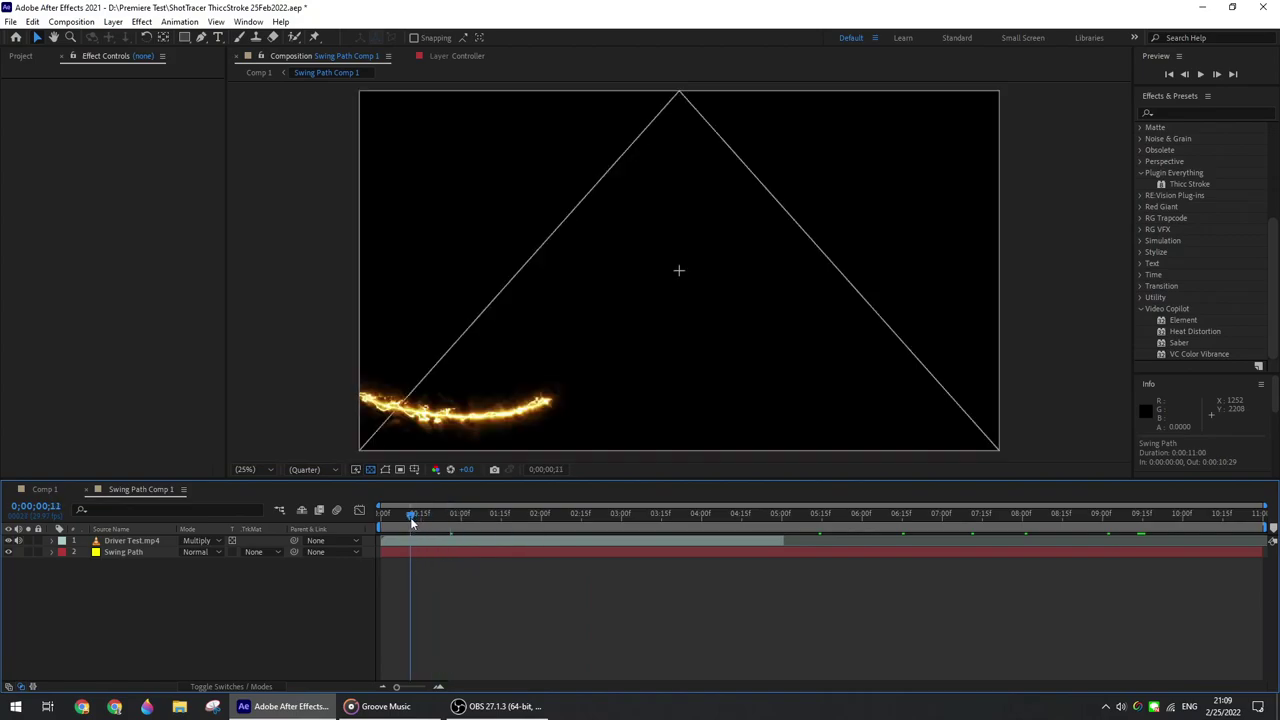
pyautogui.click(322, 472)
pyautogui.click(318, 502)
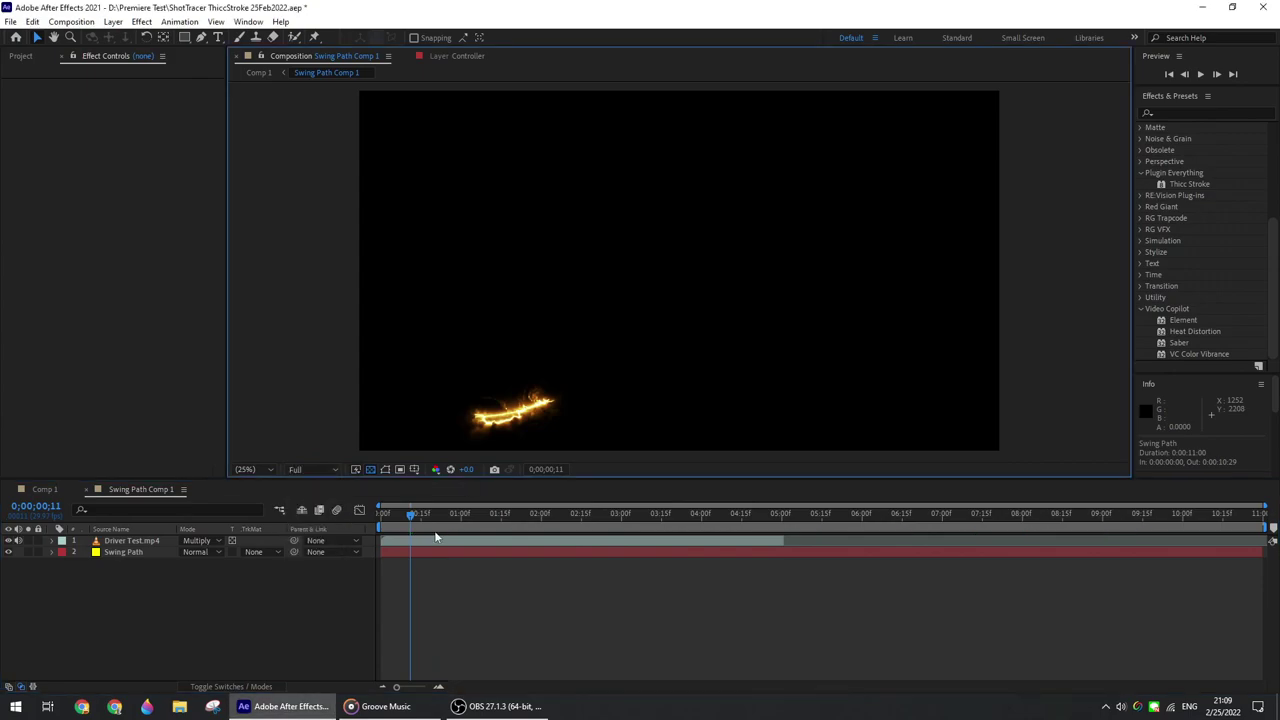
pyautogui.moveTo(412, 516); pyautogui.dragTo(442, 516)
pyautogui.click(138, 551)
pyautogui.click(138, 553)
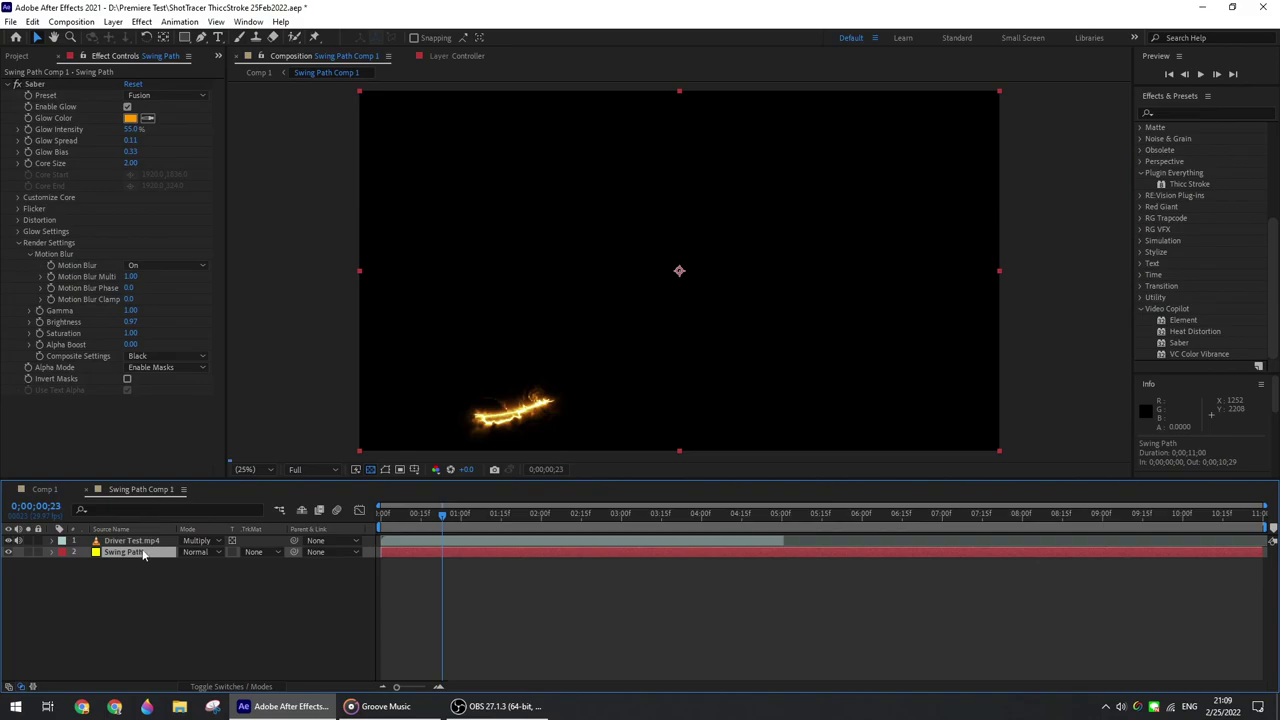
# Step: Copy the Saber Swing Path layer and paste it into Comp 1
pyautogui.hotkey('ctrl', 'c')
pyautogui.click(47, 491)
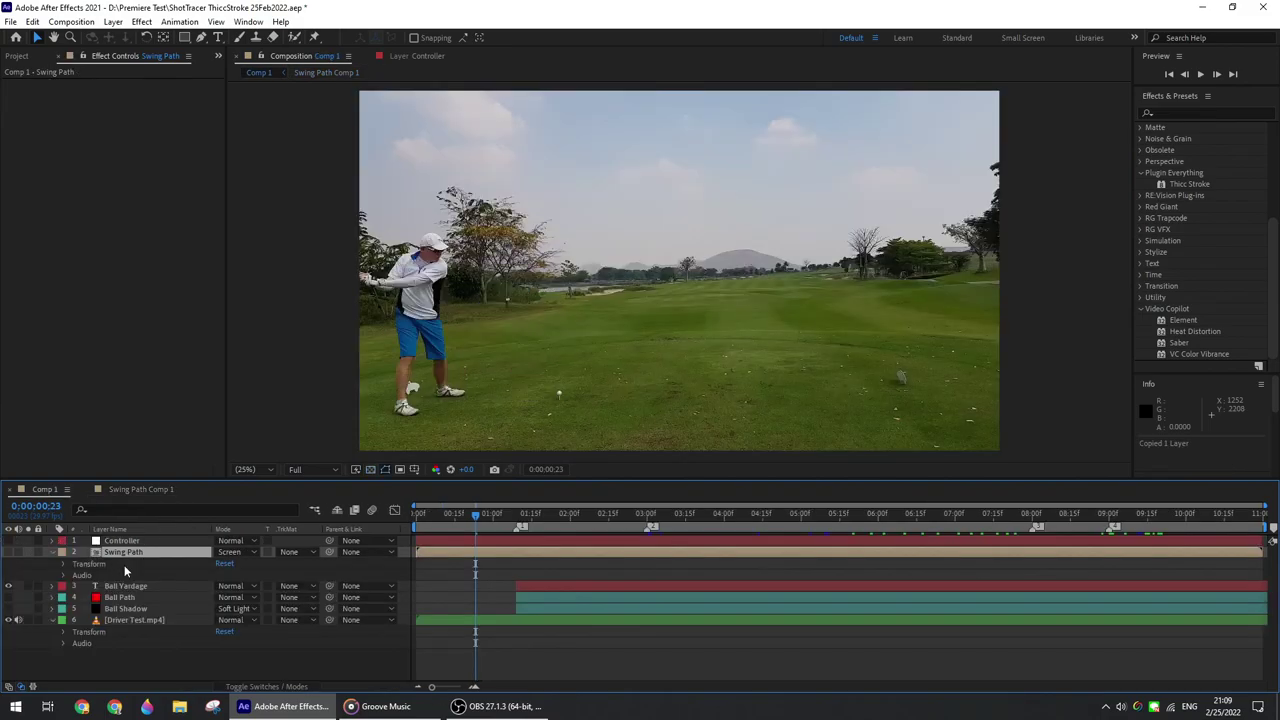
pyautogui.hotkey('ctrl', 'v')
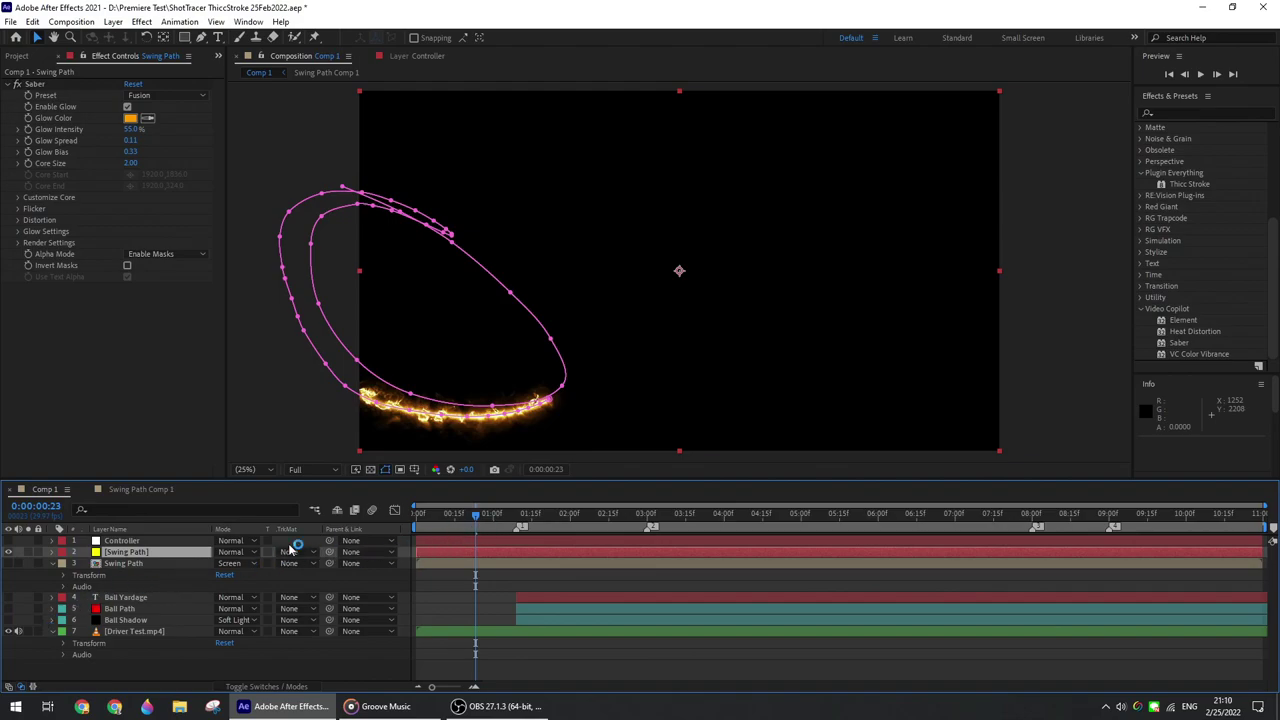
# Step: Set the pasted layer's Saber Core Size to 0 and place it below the Swing Path precomp
pyautogui.click(53, 553)
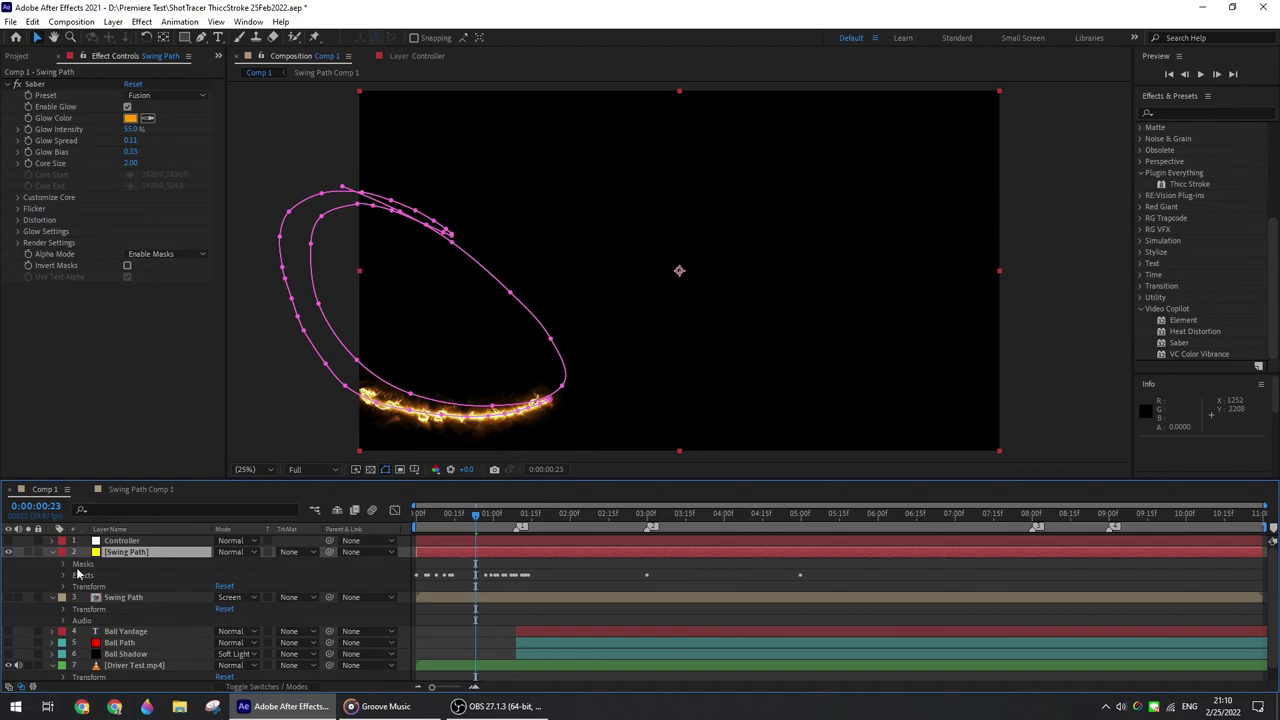
pyautogui.click(63, 575)
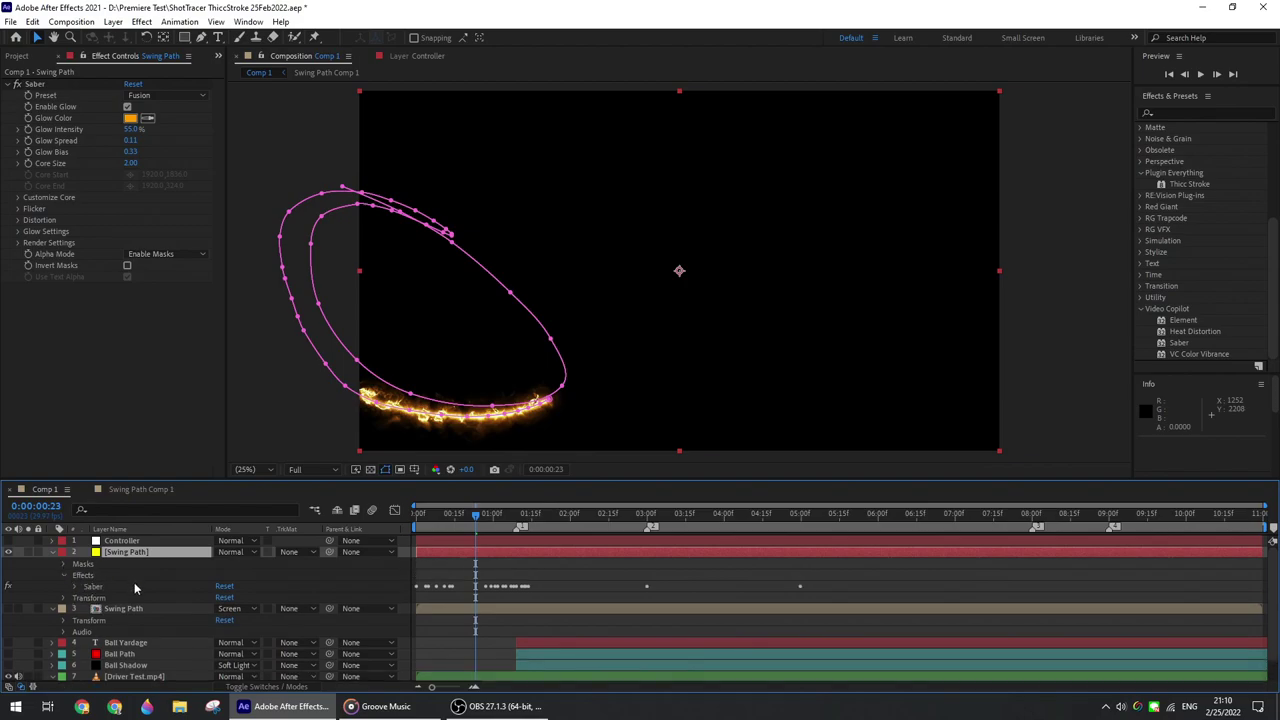
pyautogui.click(73, 587)
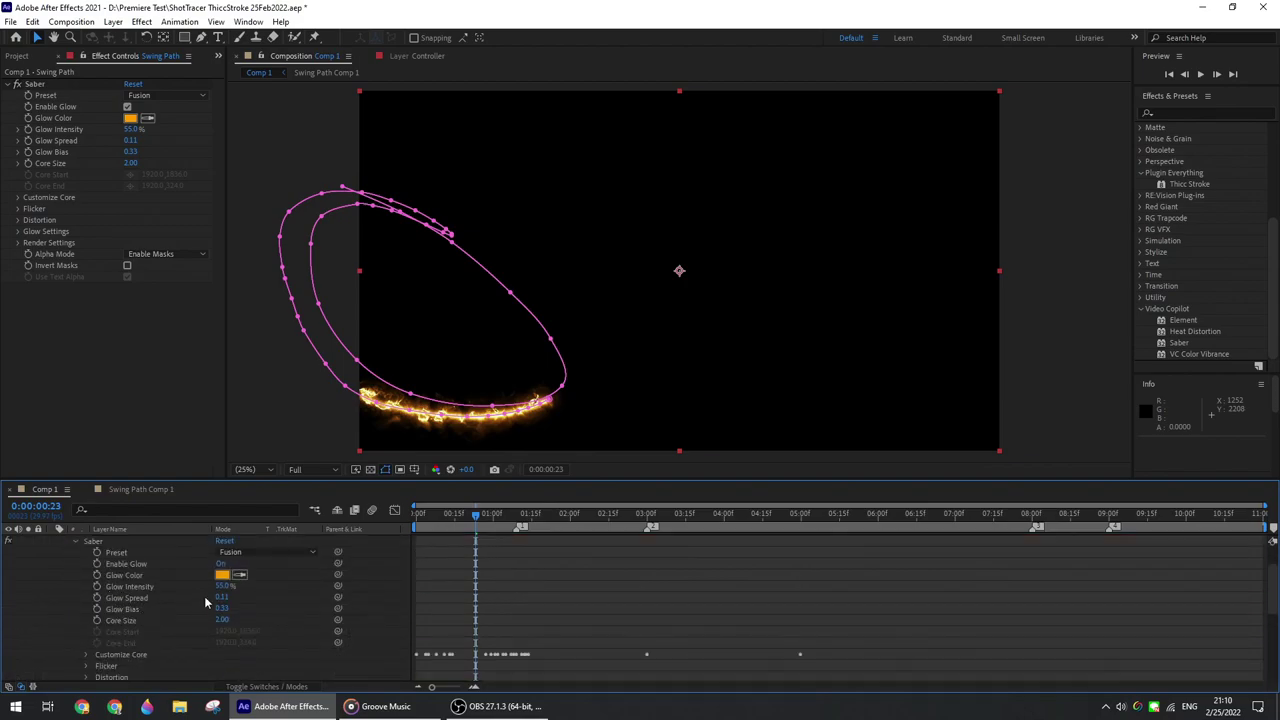
pyautogui.moveTo(219, 620); pyautogui.dragTo(173, 620)
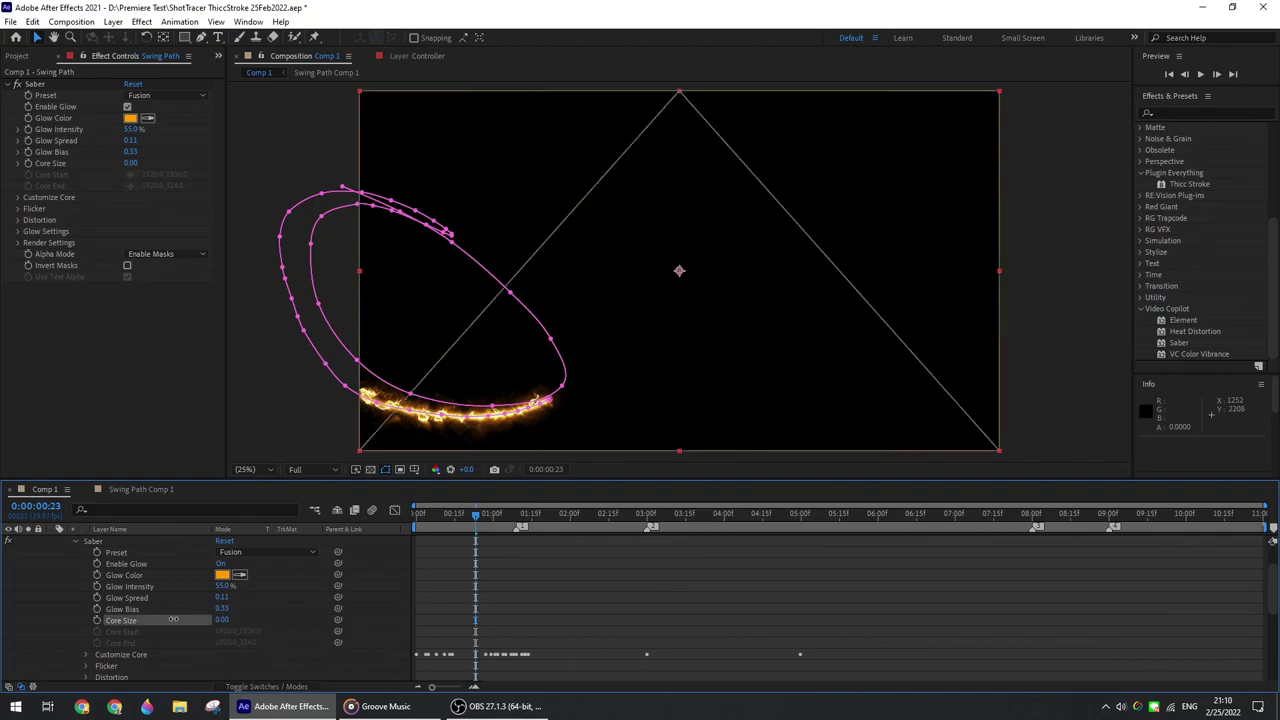
pyautogui.scroll(2, 234, 606)
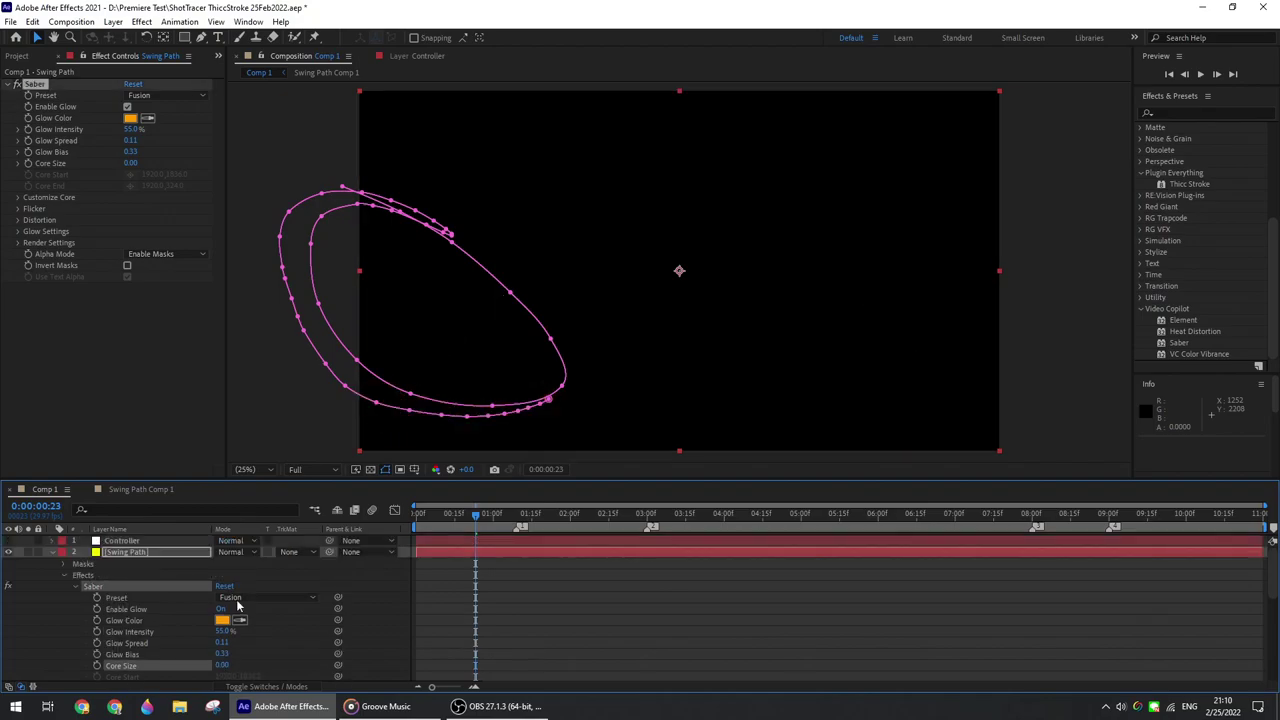
pyautogui.scroll(-2, 132, 590)
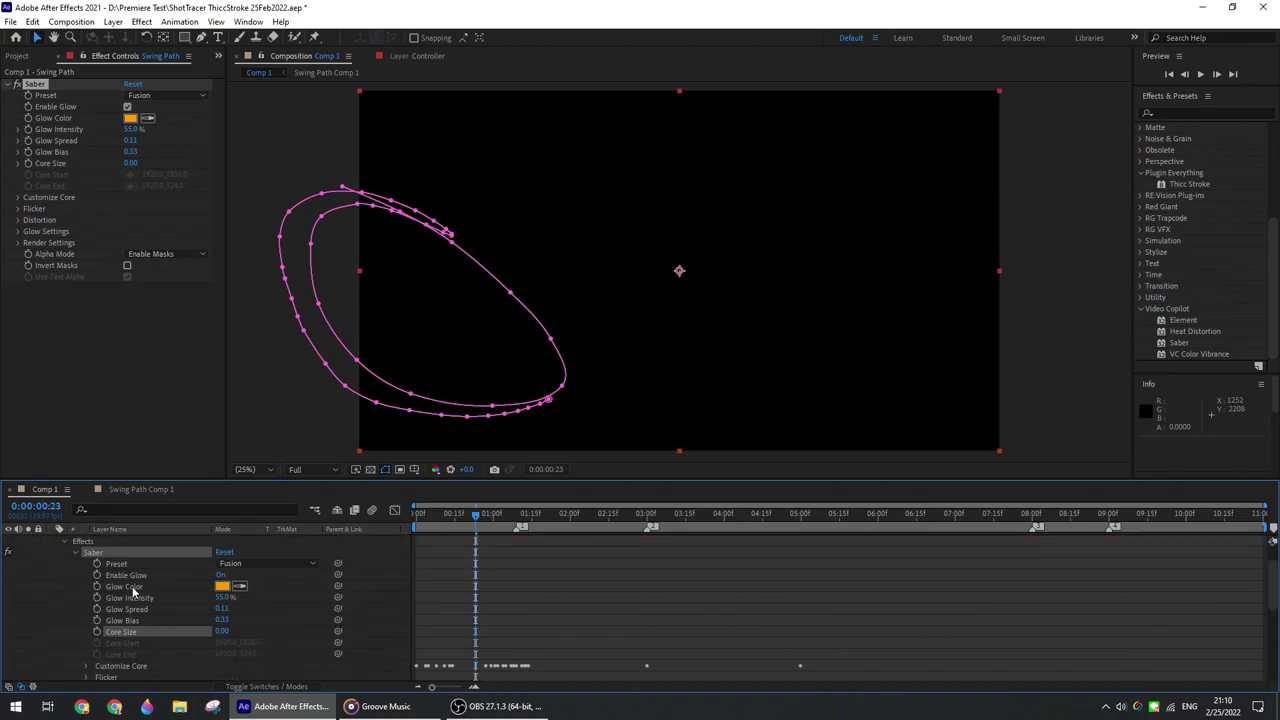
pyautogui.scroll(2, 134, 577)
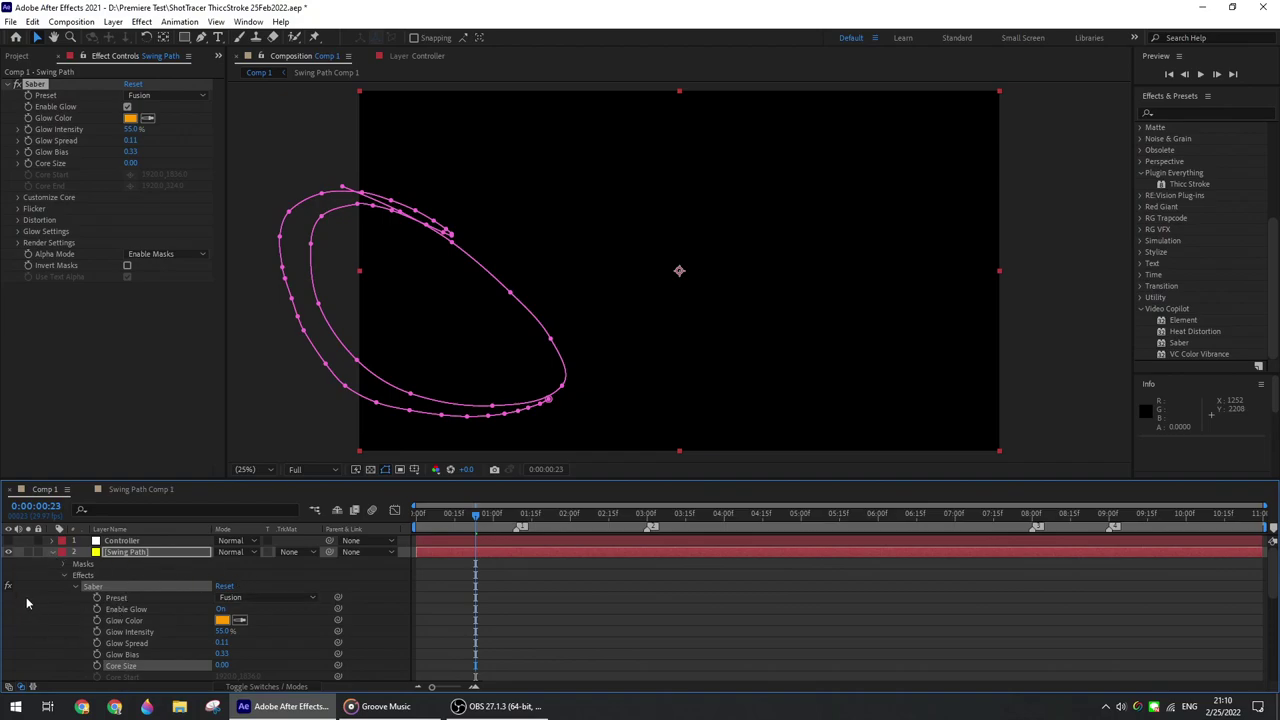
pyautogui.click(53, 553)
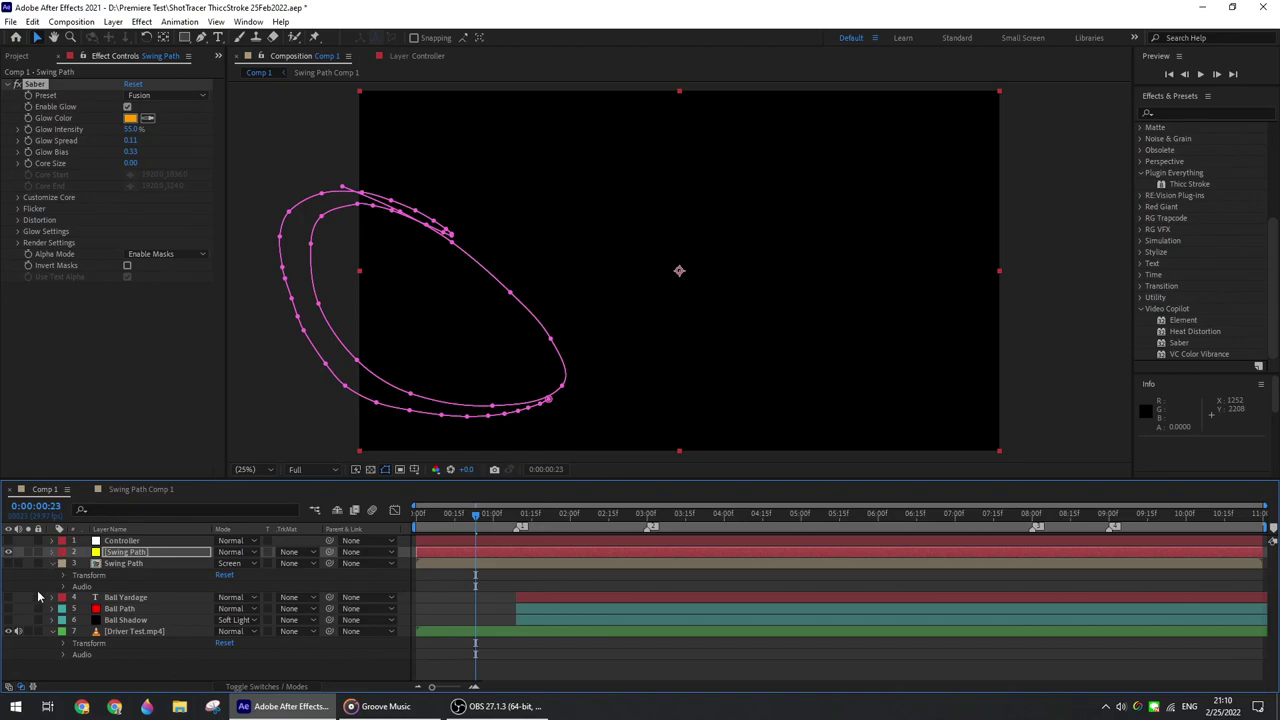
pyautogui.moveTo(126, 553); pyautogui.dragTo(128, 583)
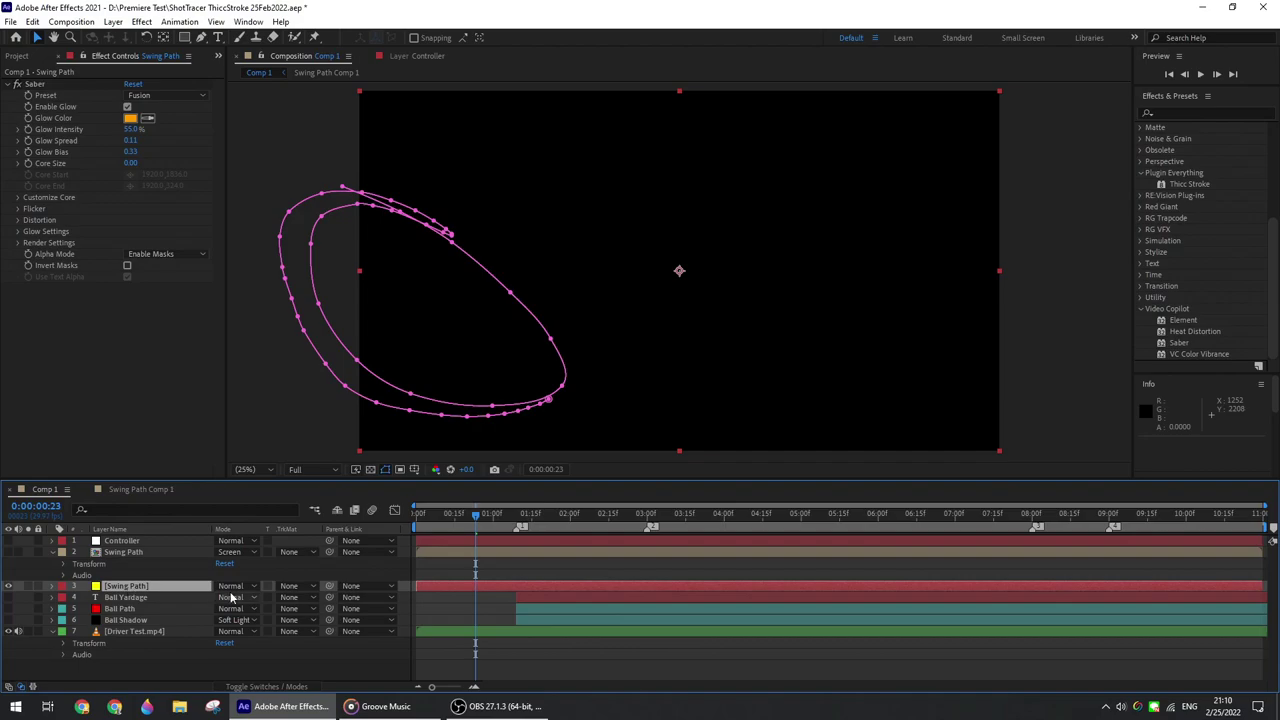
# Step: Blend the pasted Swing Path layer in Add mode and raise its Saber Core Size to 2.40
pyautogui.click(253, 585)
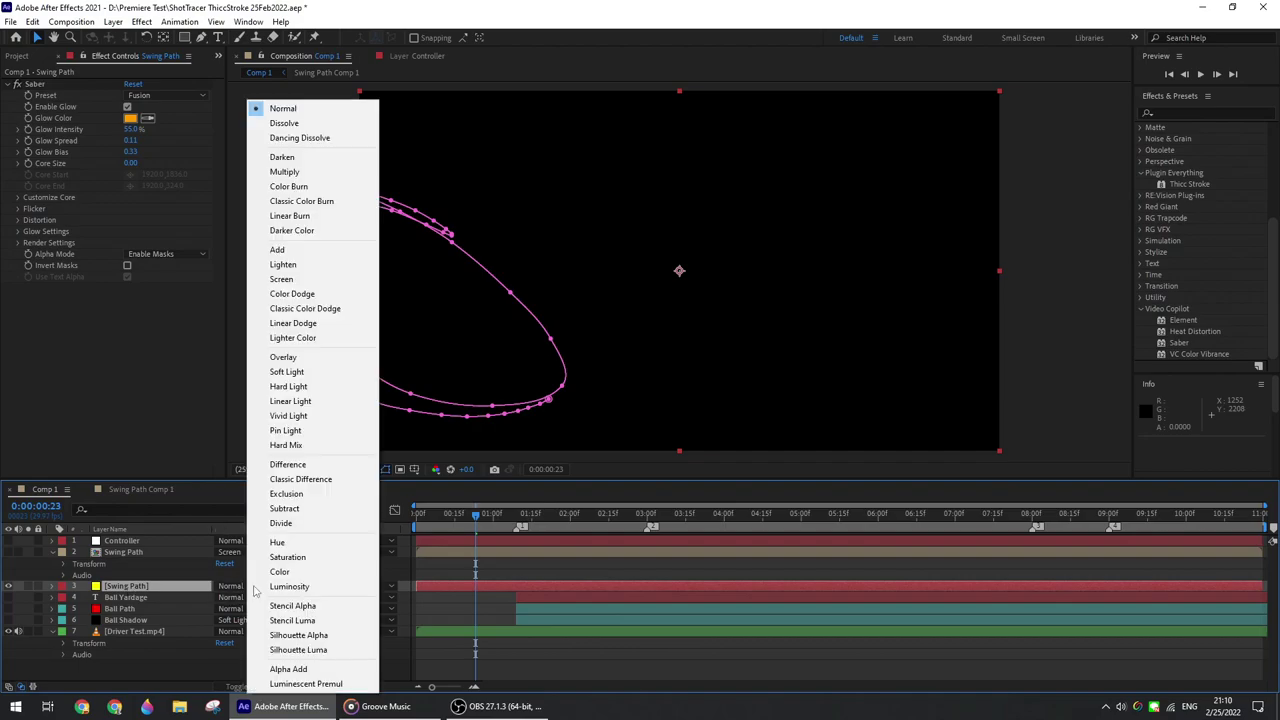
pyautogui.click(282, 252)
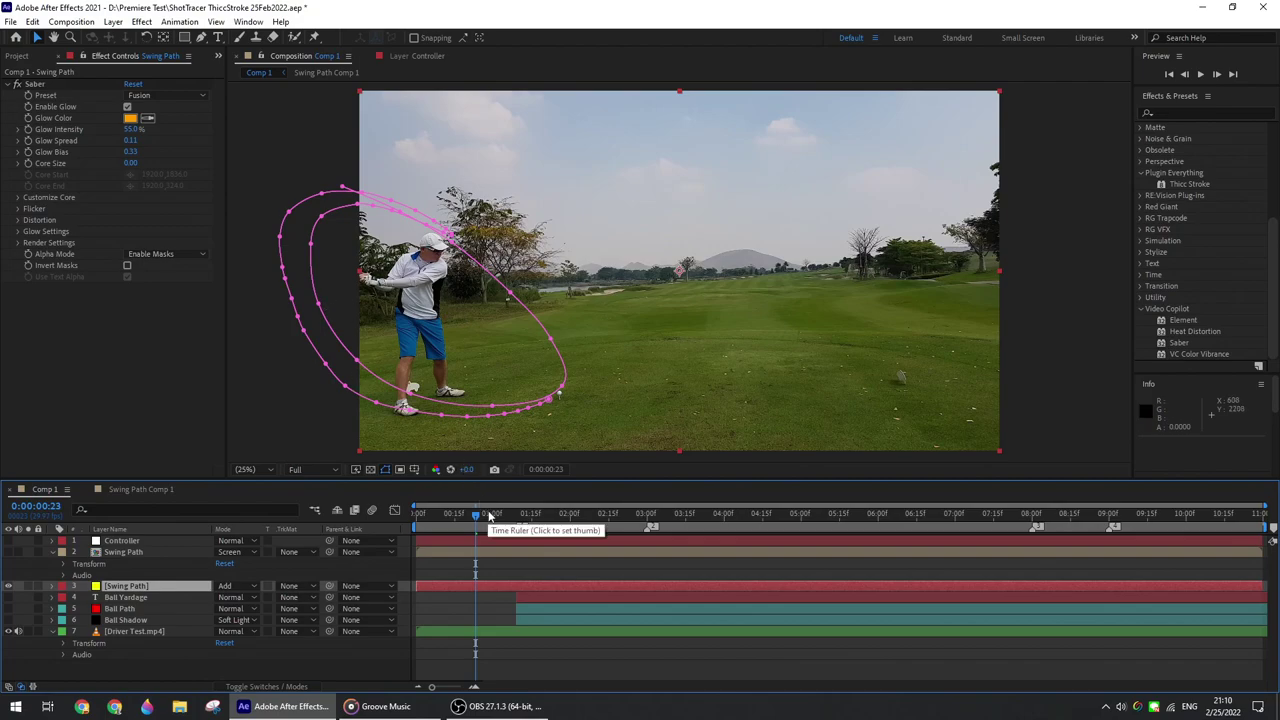
pyautogui.click(54, 588)
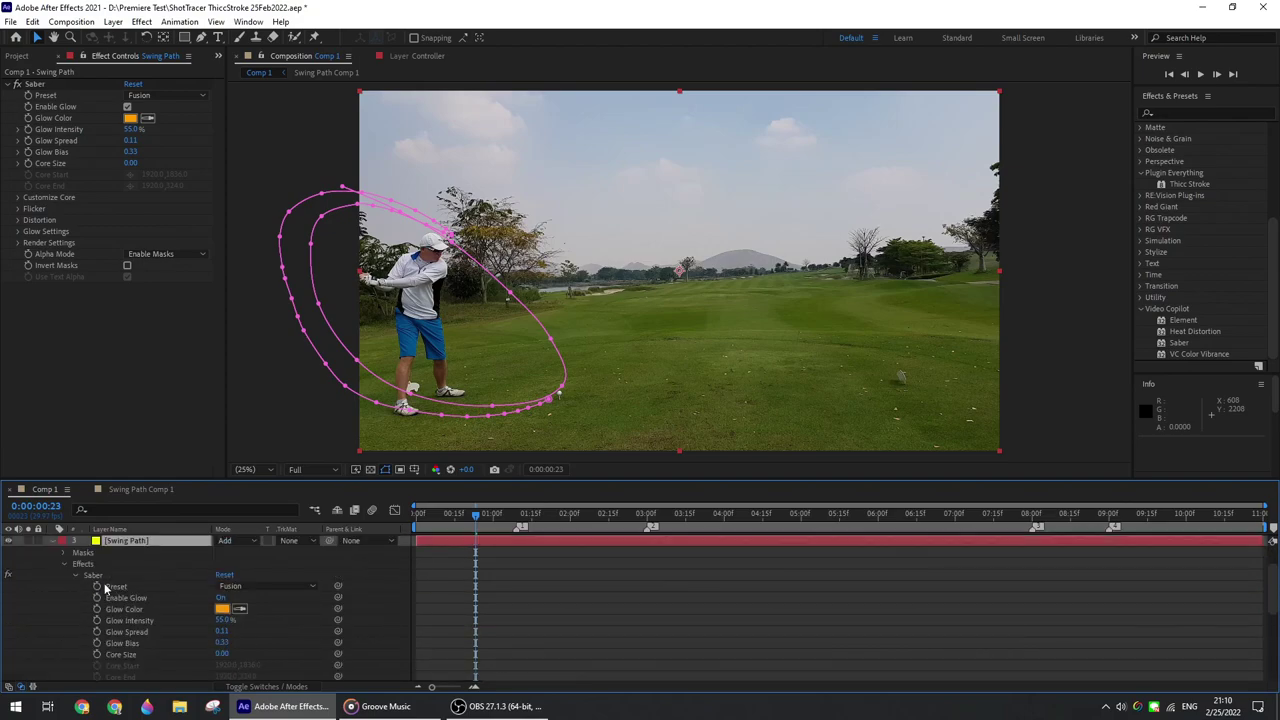
pyautogui.scroll(-2, 104, 588)
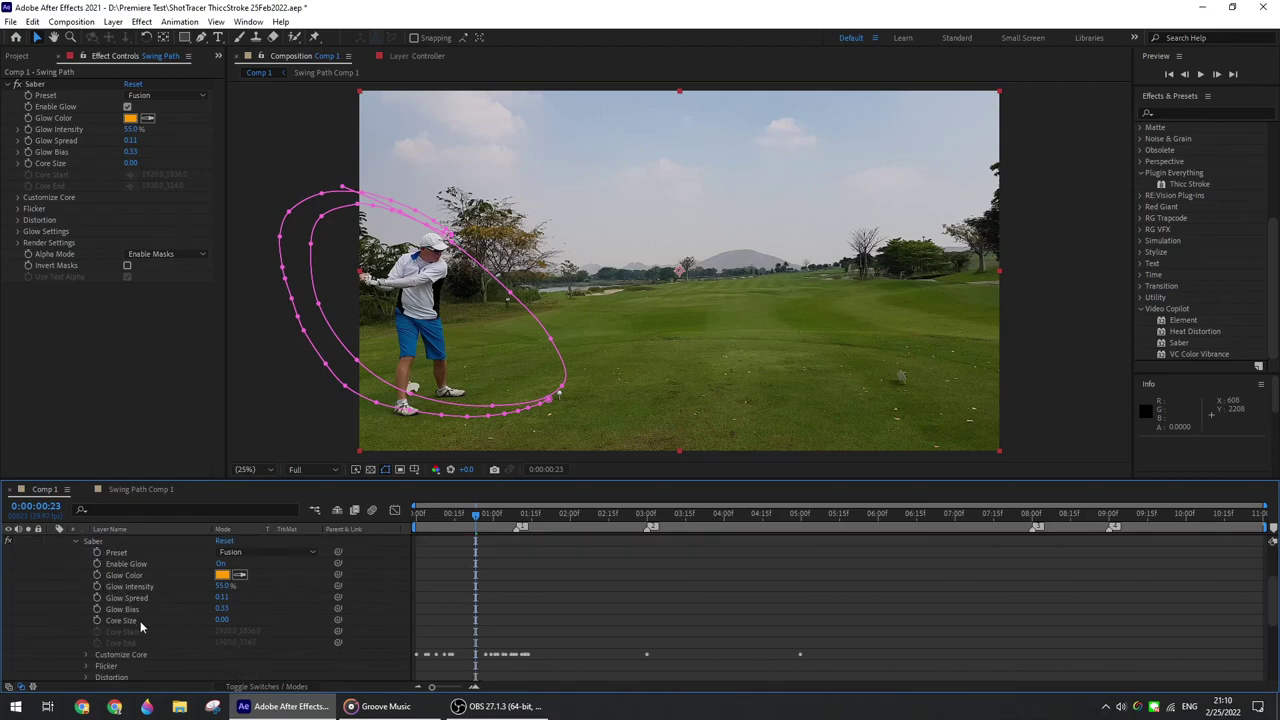
pyautogui.click(120, 618)
pyautogui.moveTo(221, 619); pyautogui.dragTo(233, 619)
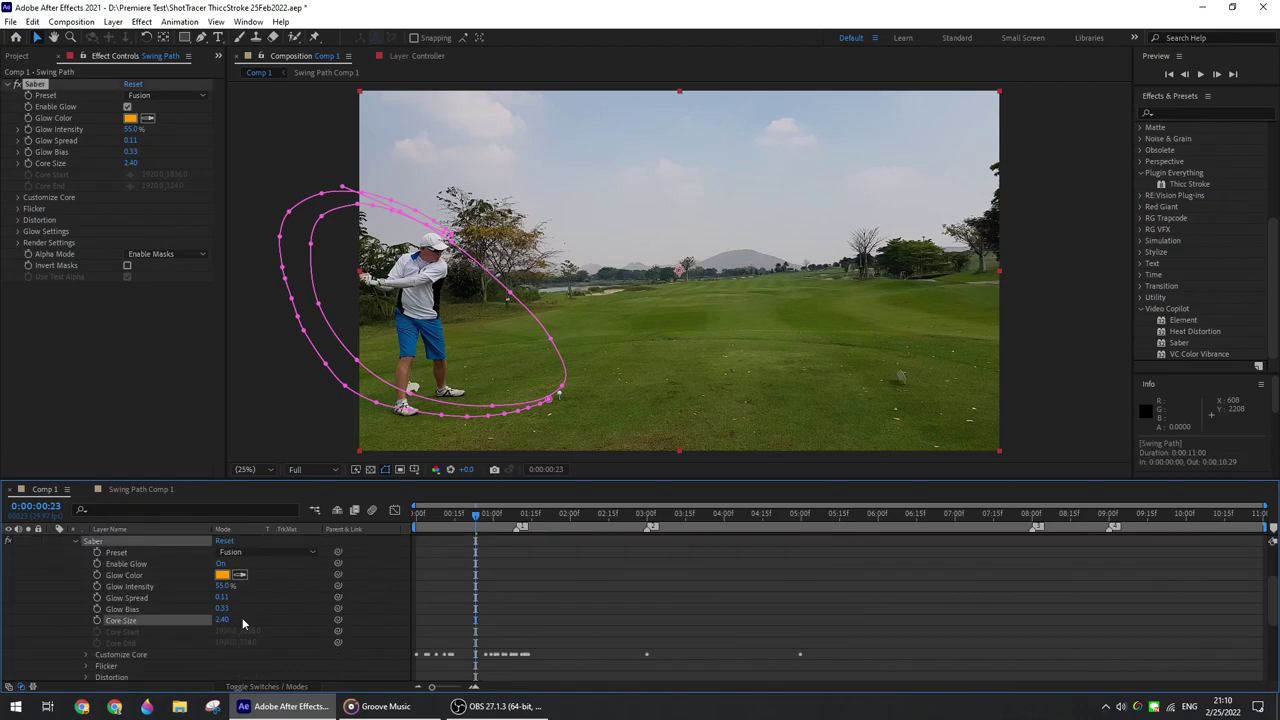
# Step: Apply the Energize Saber preset and move the time to 1:29 to check the yellow glow
pyautogui.click(266, 554)
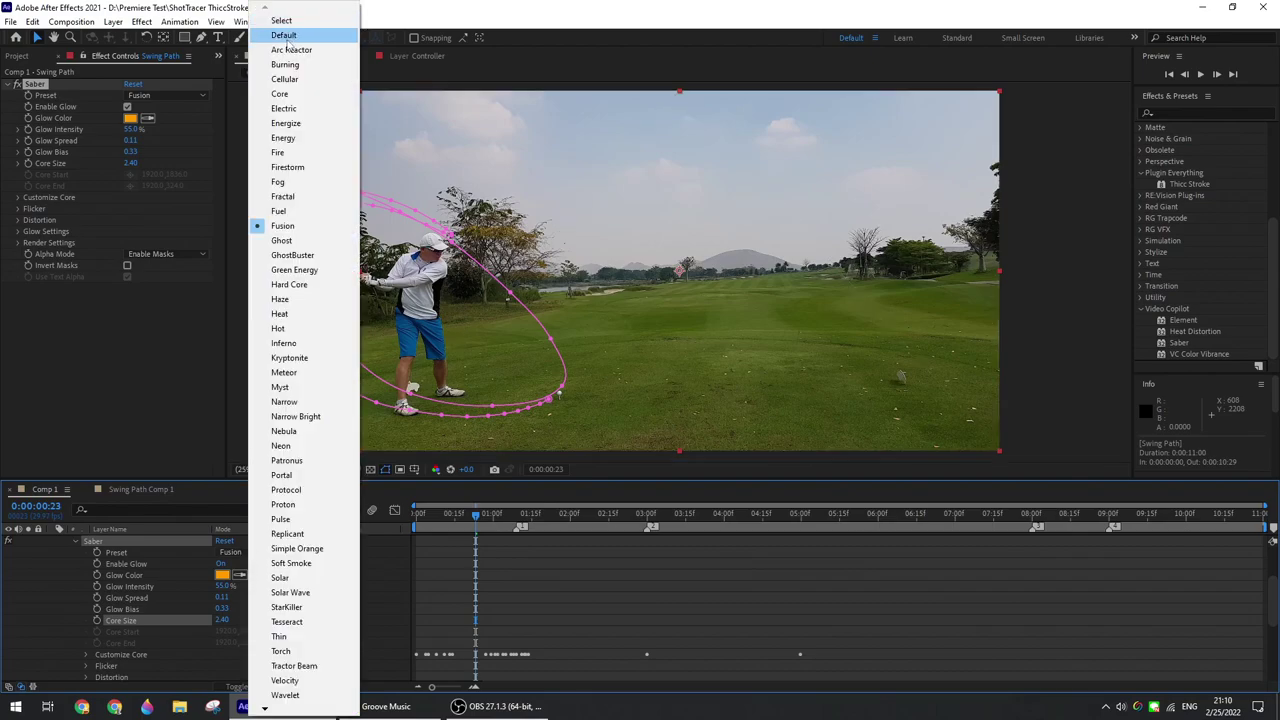
pyautogui.click(283, 124)
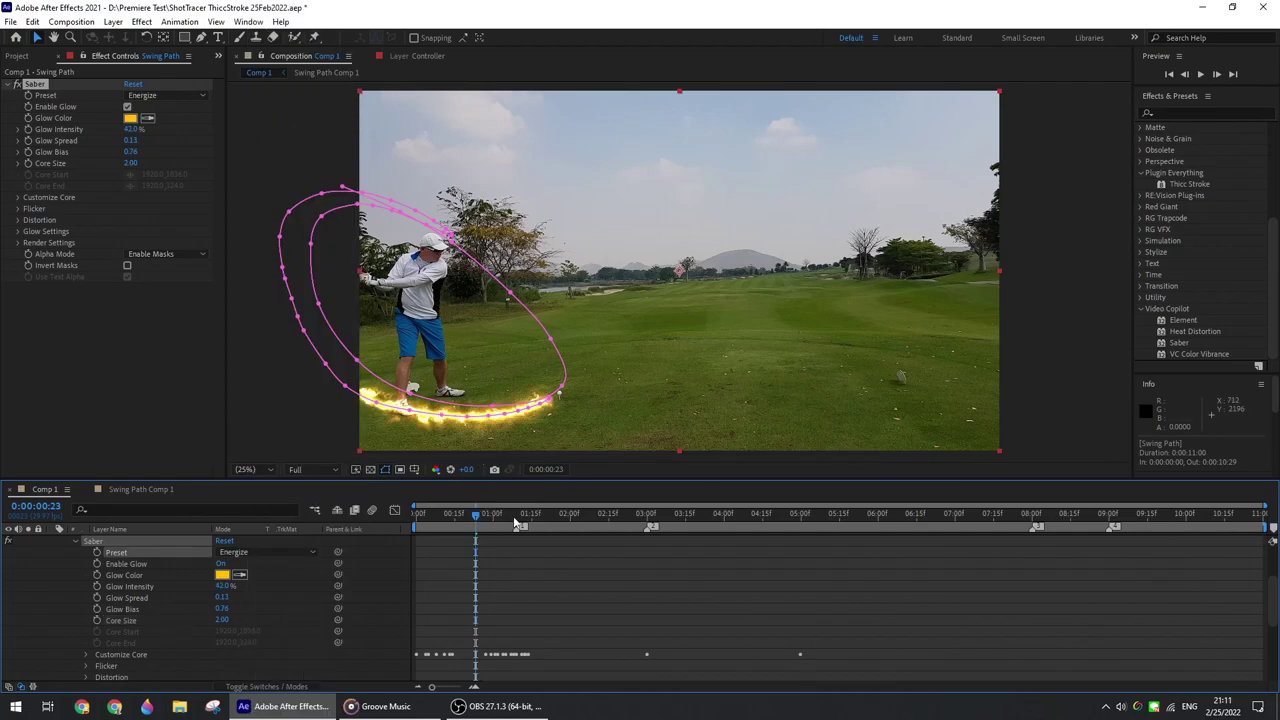
pyautogui.moveTo(519, 523); pyautogui.dragTo(567, 517)
pyautogui.click(285, 585)
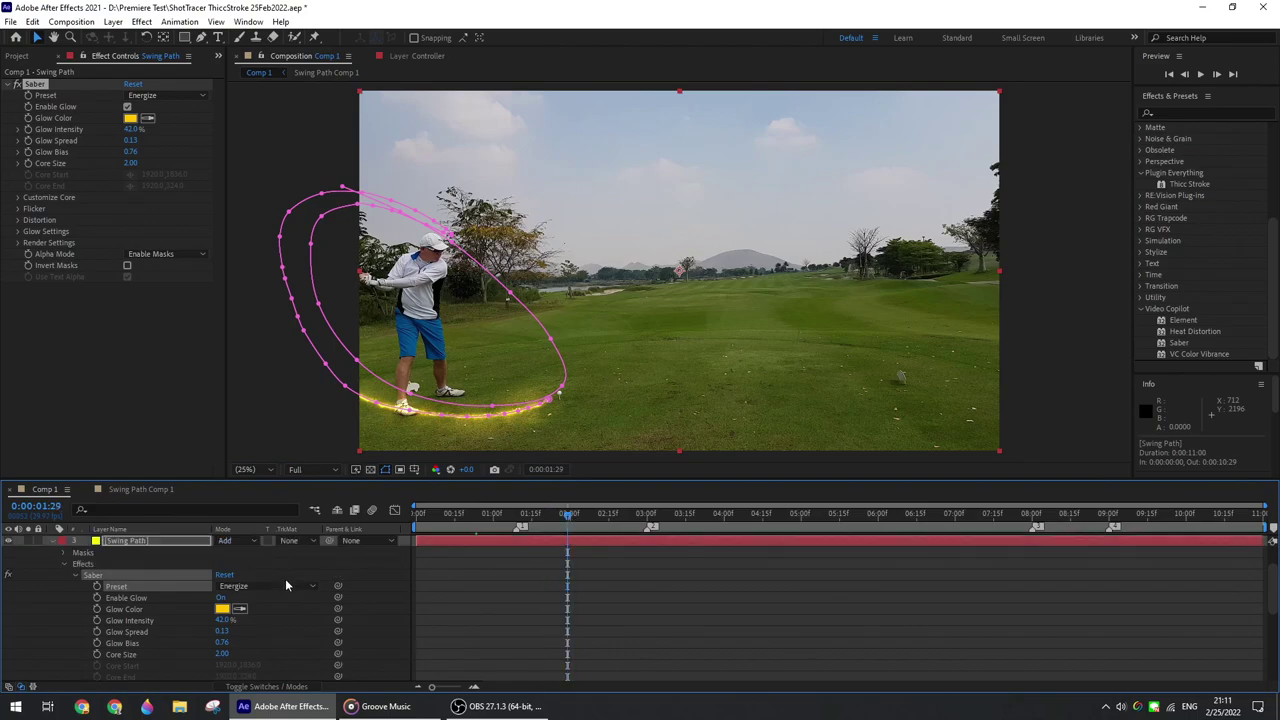